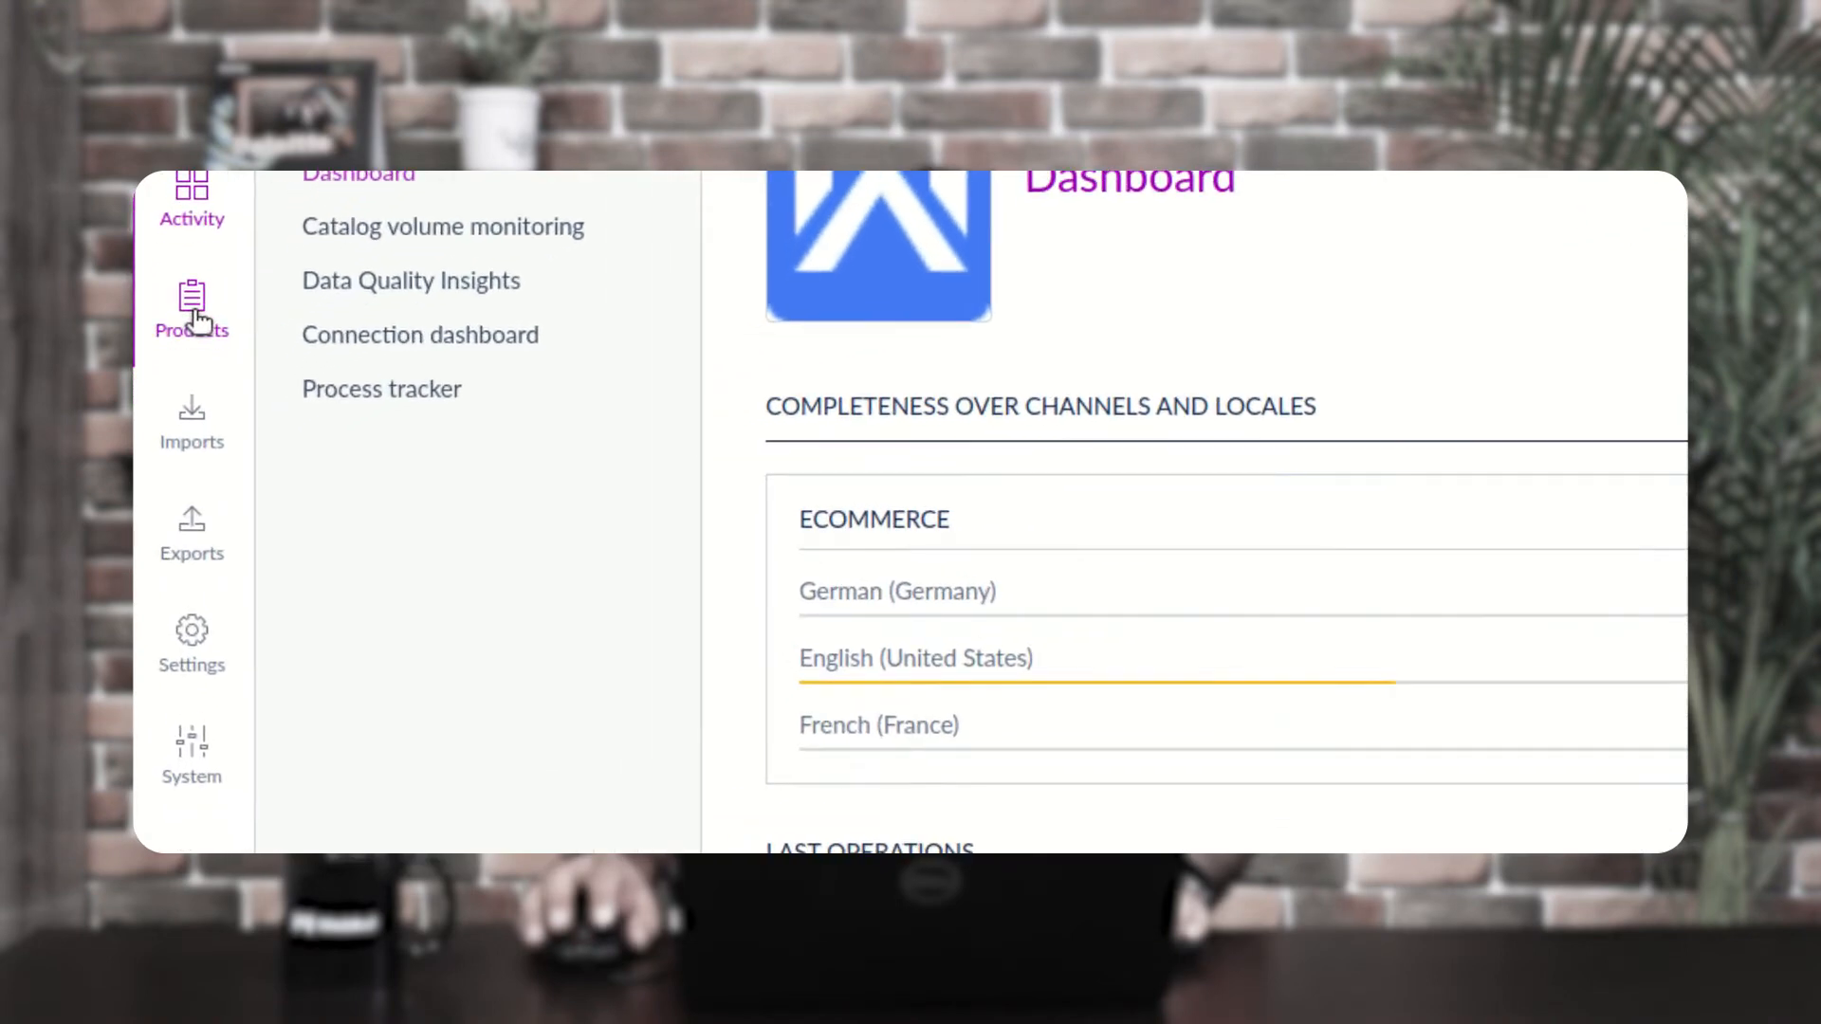
Open the Bag product's Manage History page and expand version 3 to examine its changes
{"action": "left_click", "coordinate": [194, 313]}
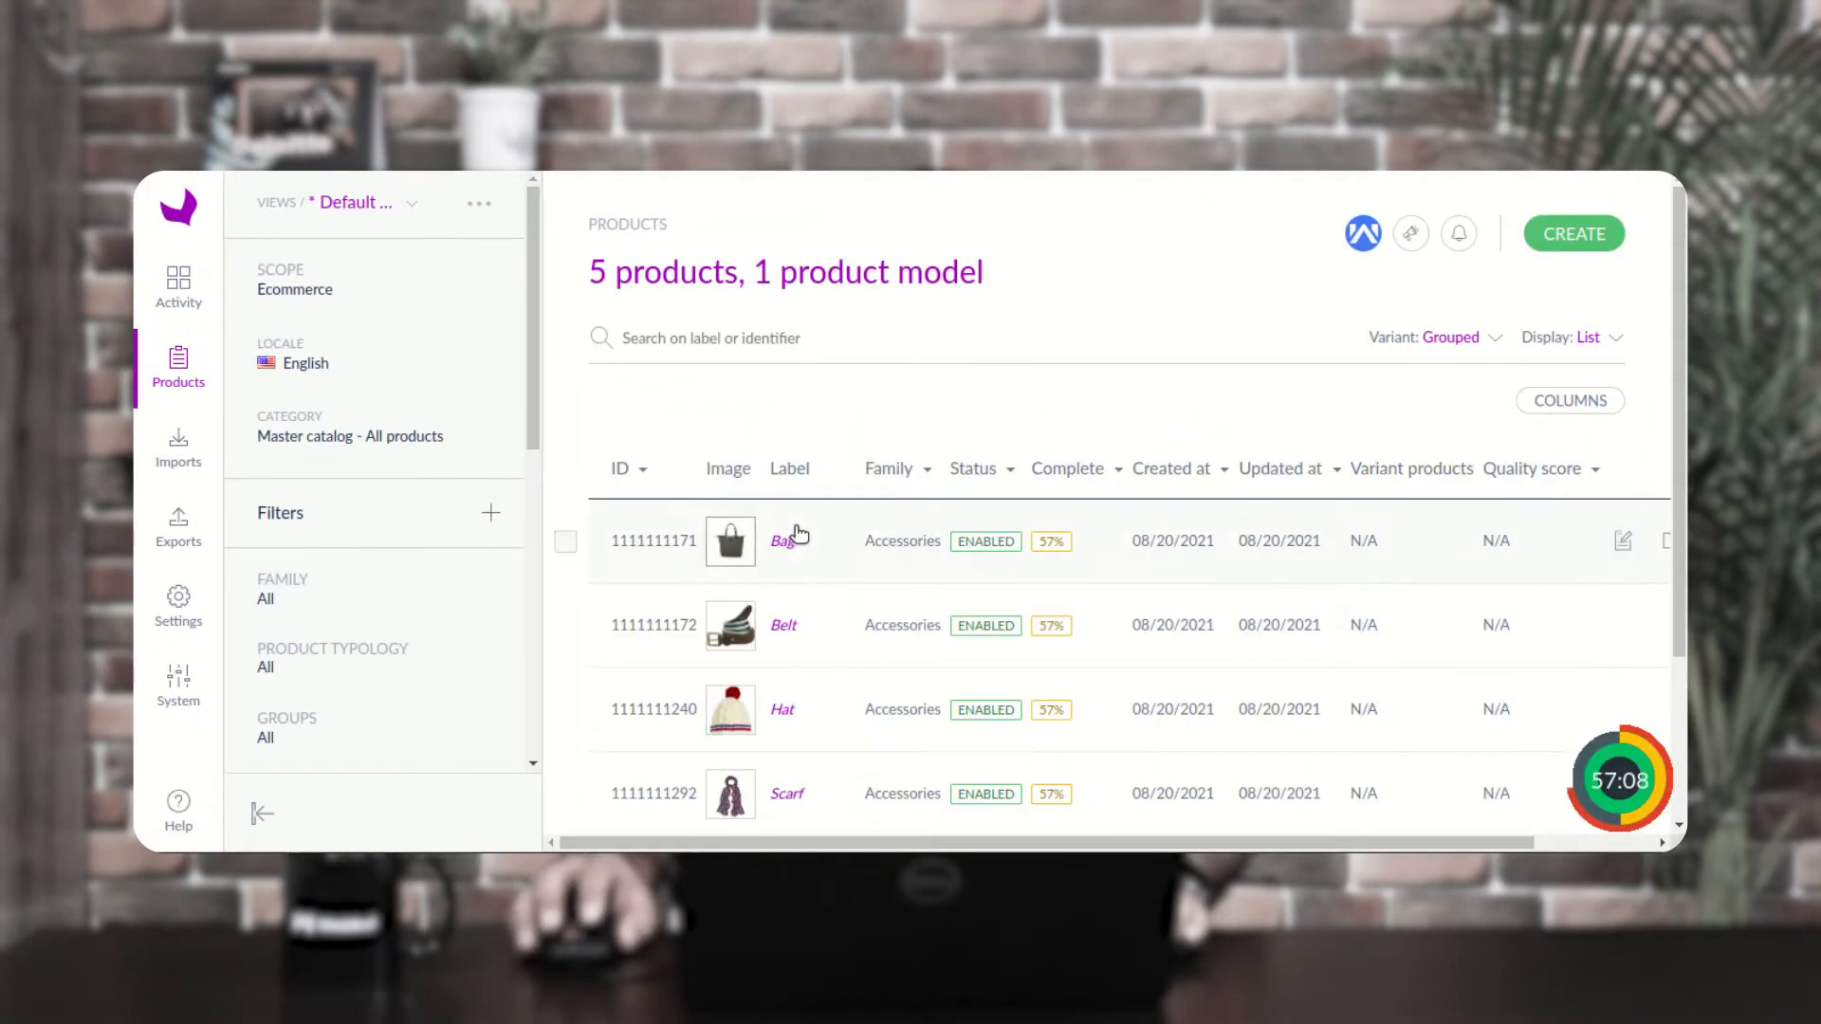
{"action": "left_click", "coordinate": [786, 544]}
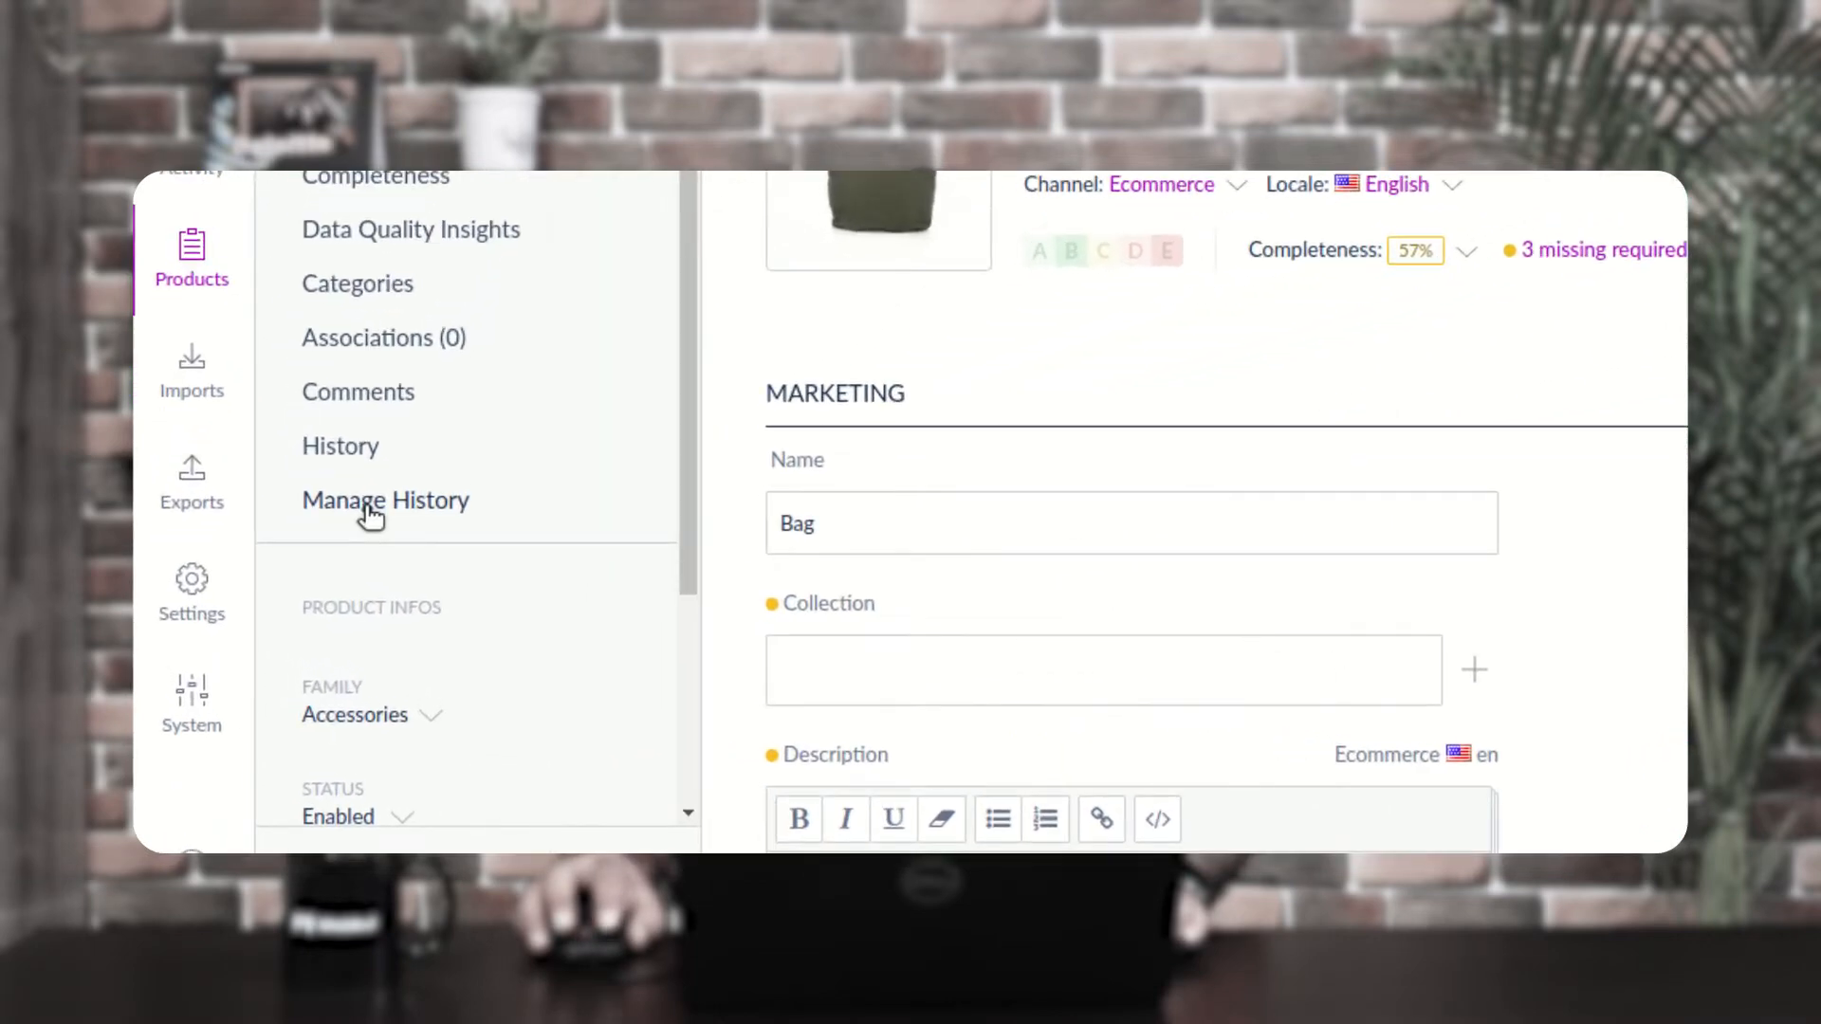
{"action": "left_click", "coordinate": [370, 513]}
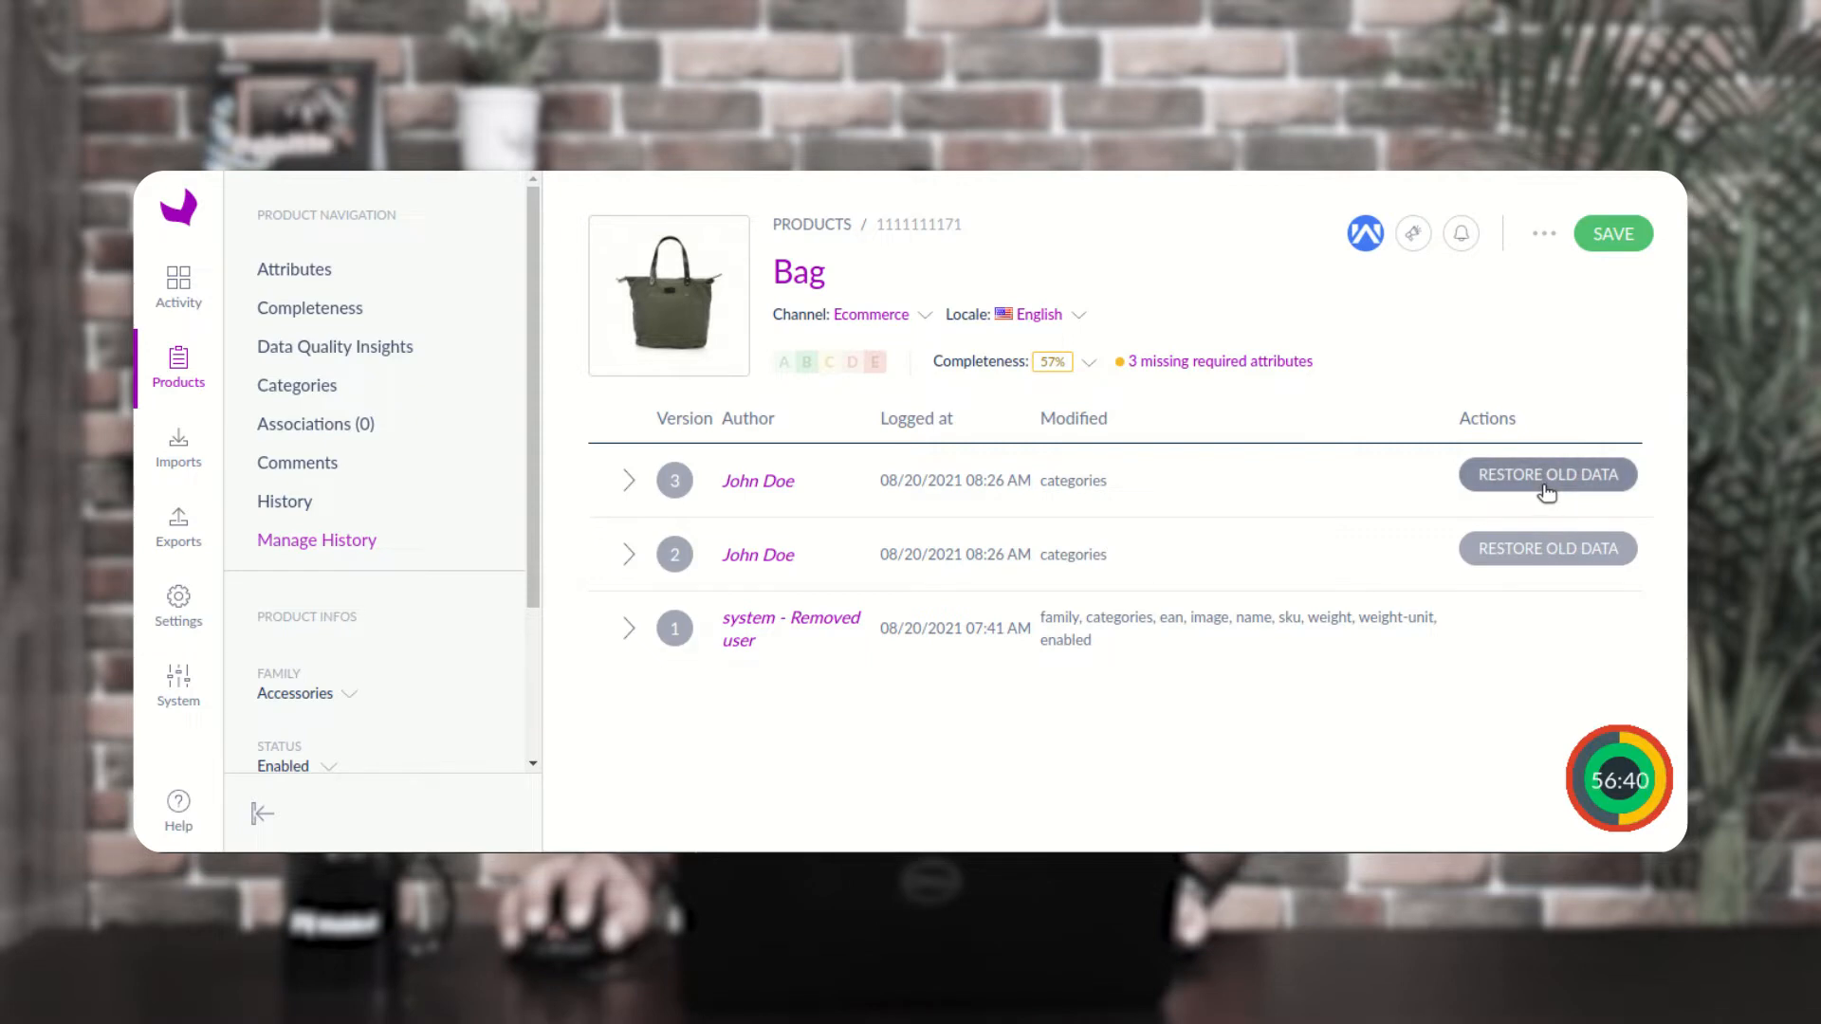
{"action": "left_click", "coordinate": [630, 484]}
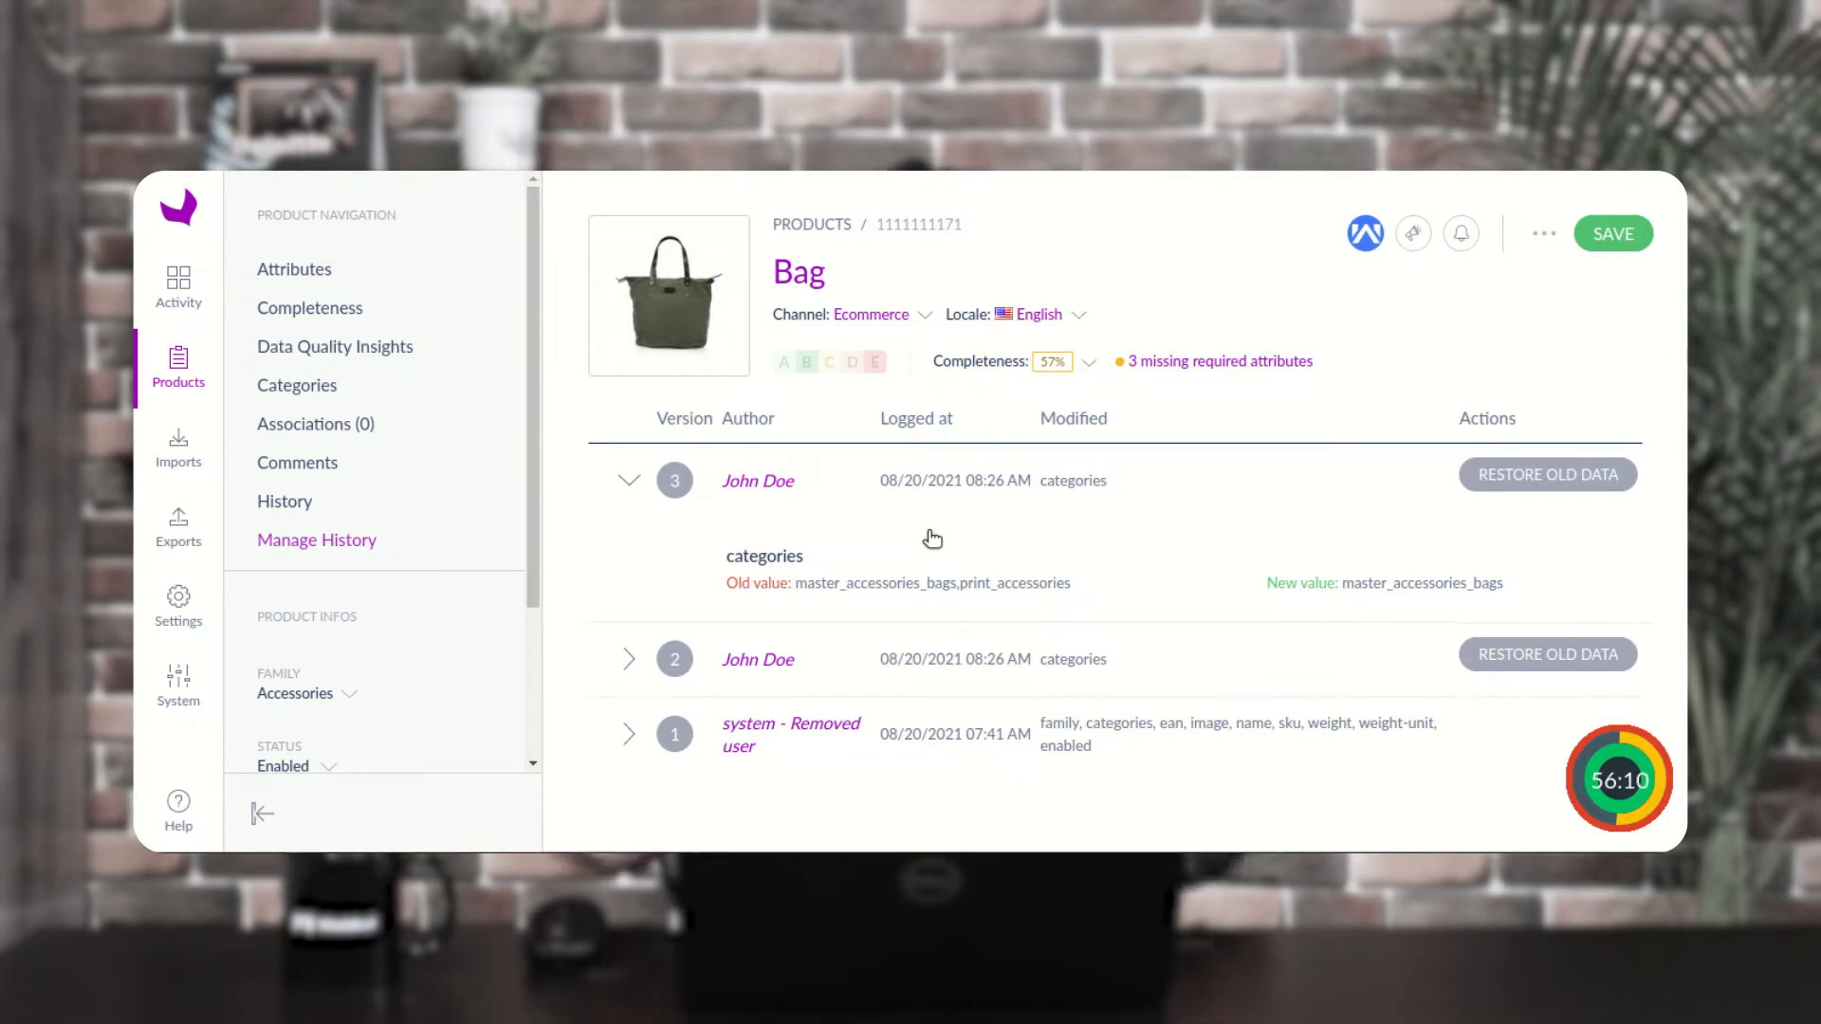
Return to the product's attributes and change its name to "Bag New"
{"action": "left_click", "coordinate": [290, 274]}
{"action": "left_click", "coordinate": [674, 556]}
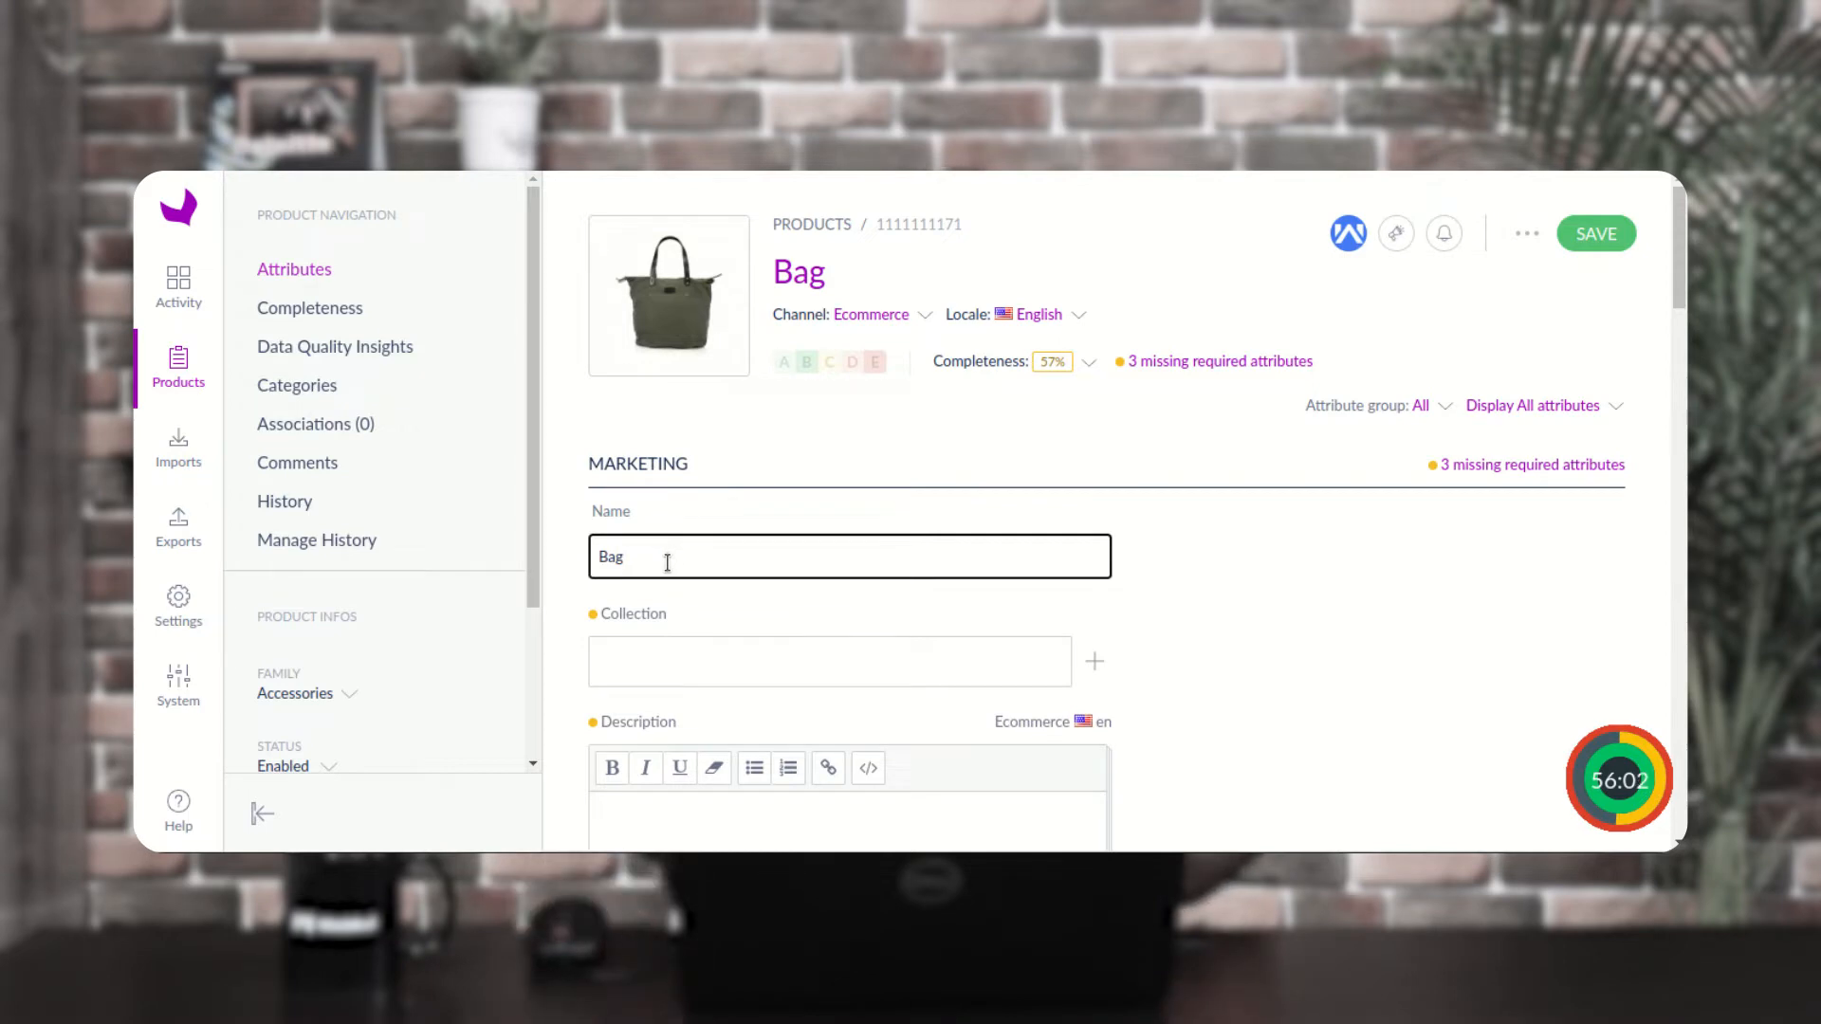
{"action": "type", "text": "New"}
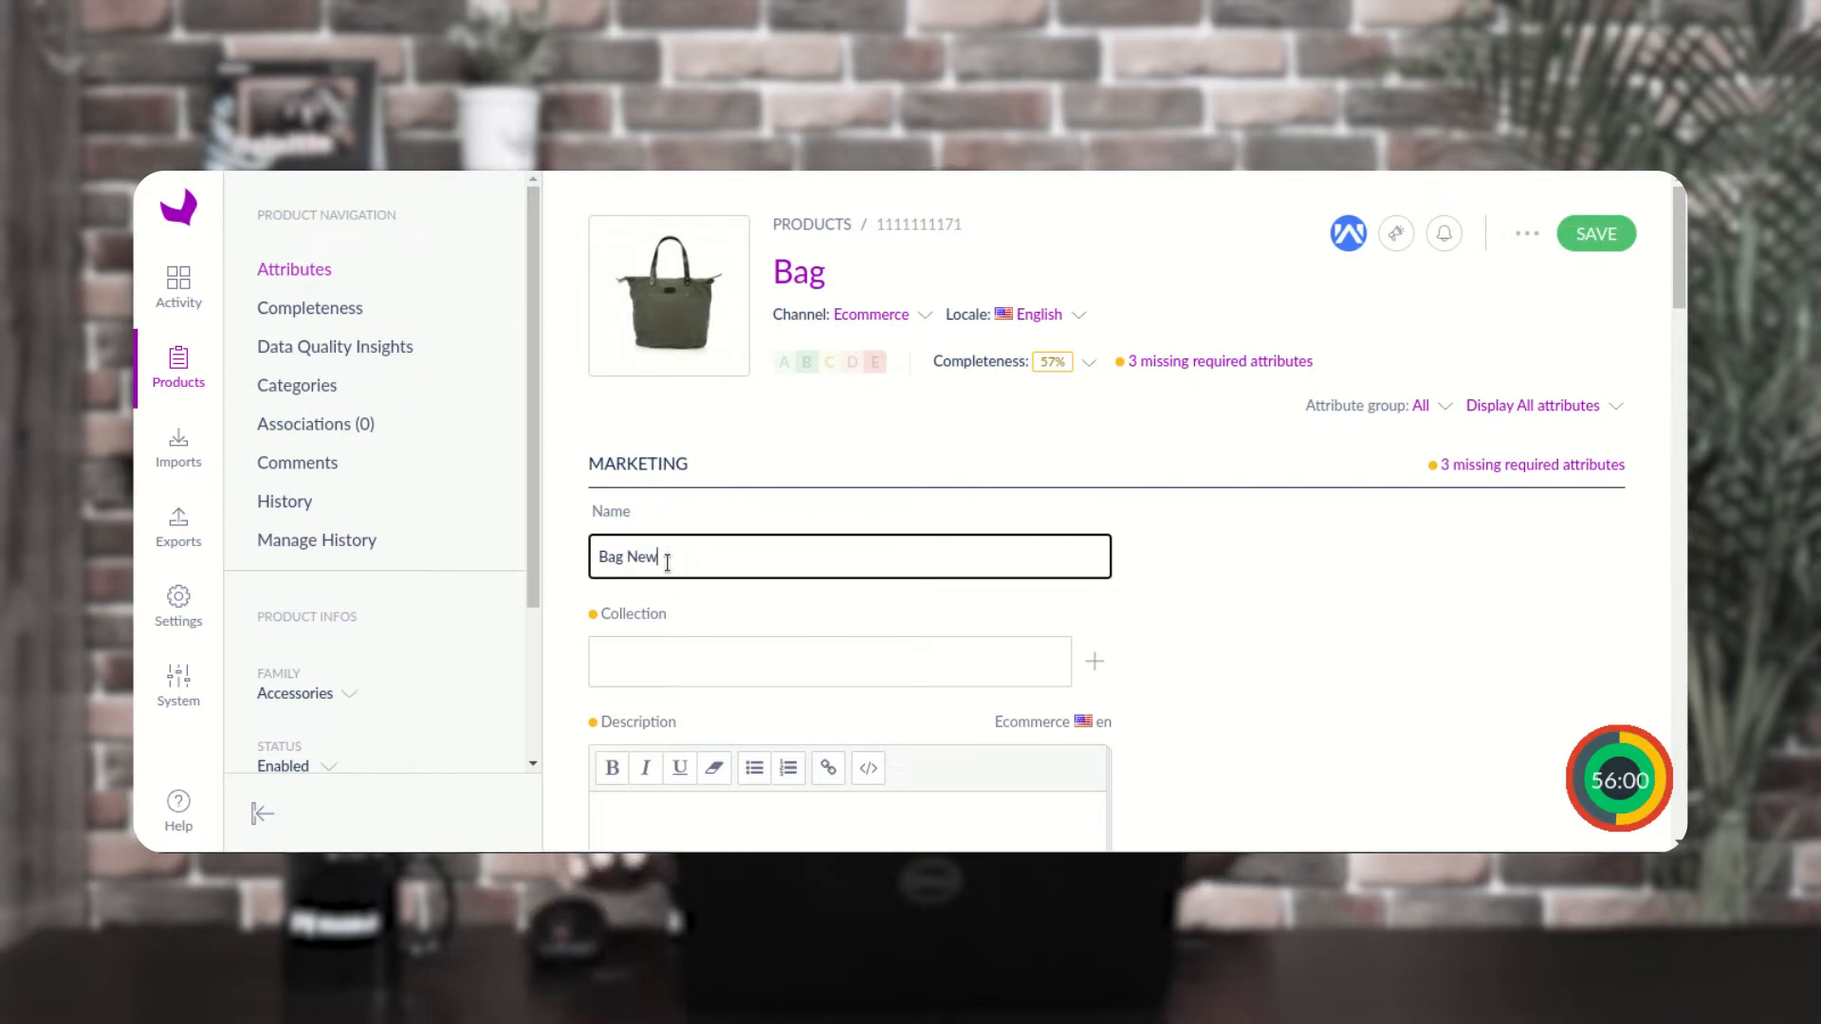
{"action": "key", "text": "ctrl+a"}
Assign the Spring 2015 collection and enter "Bag New" as the English ecommerce description
{"action": "left_click", "coordinate": [648, 654]}
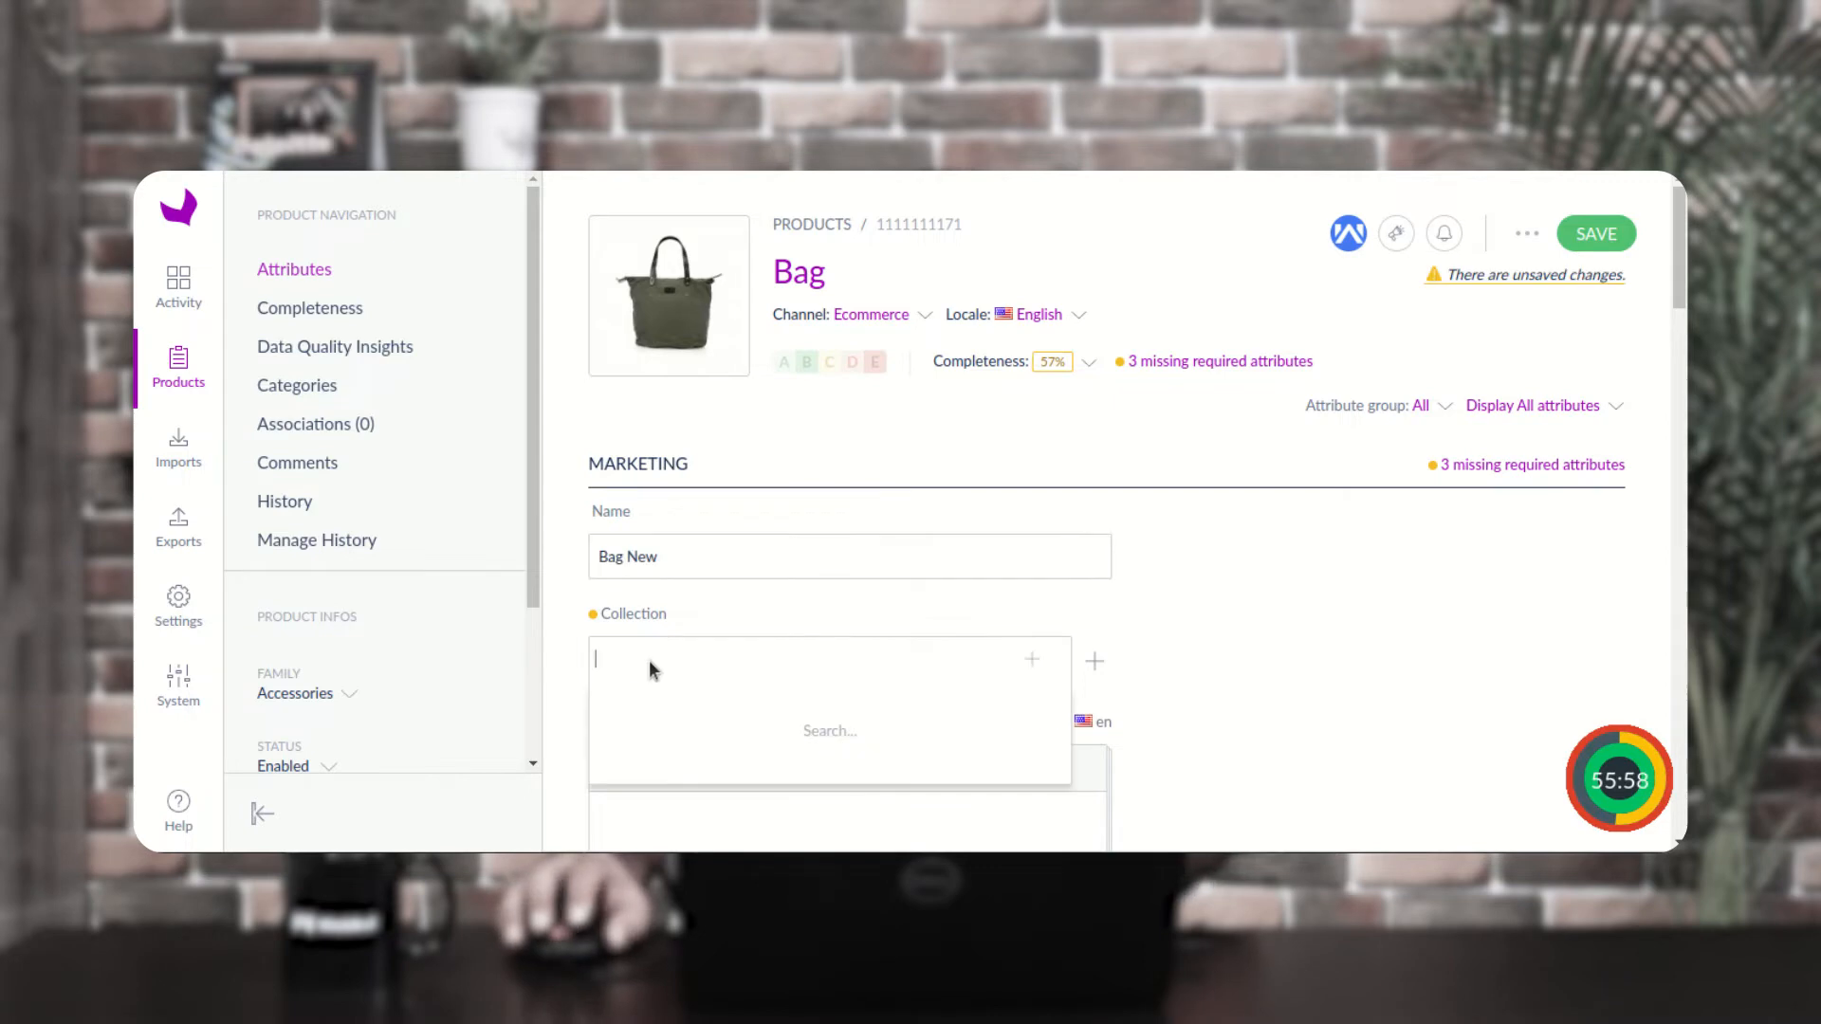
{"action": "left_click", "coordinate": [679, 474]}
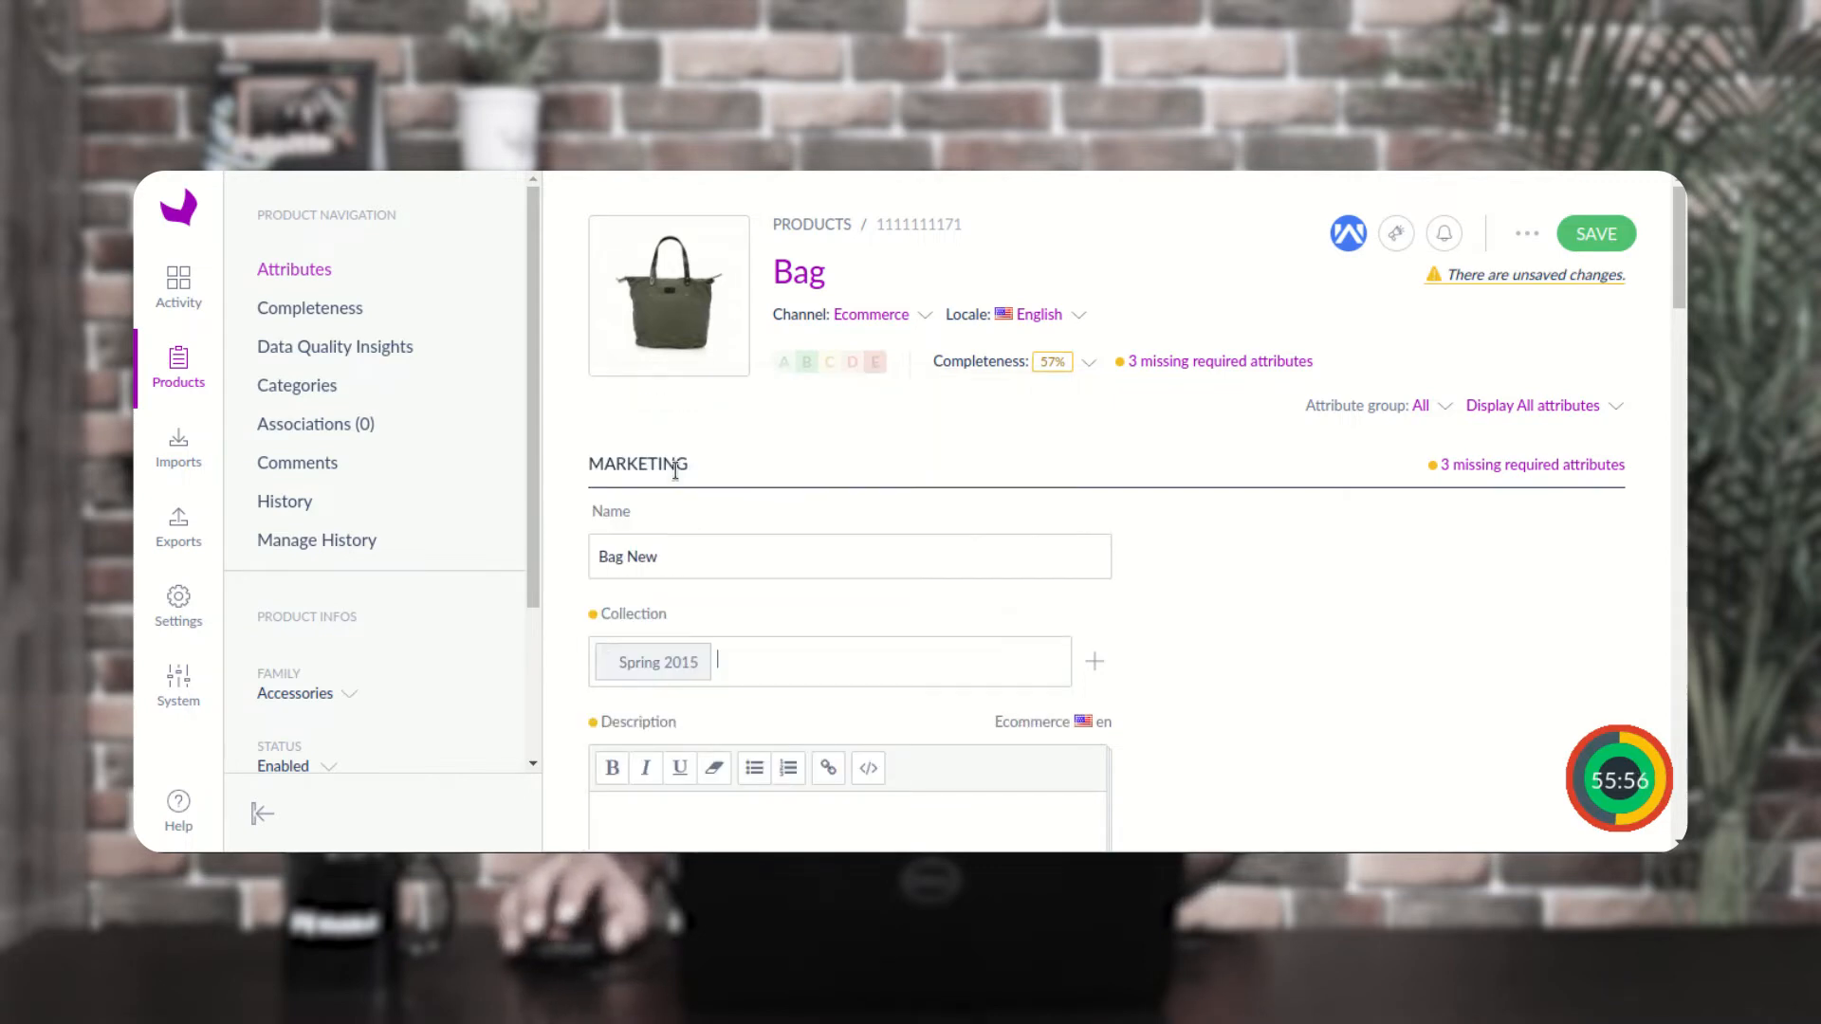
{"action": "scroll", "coordinate": [749, 631], "scroll_direction": "down", "scroll_amount": 1}
{"action": "left_click", "coordinate": [683, 718]}
{"action": "type", "text": "Bag New"}
Set the brand to Akeneo and the English variant name to "Bag New"
{"action": "scroll", "coordinate": [681, 716], "scroll_direction": "down", "scroll_amount": 4}
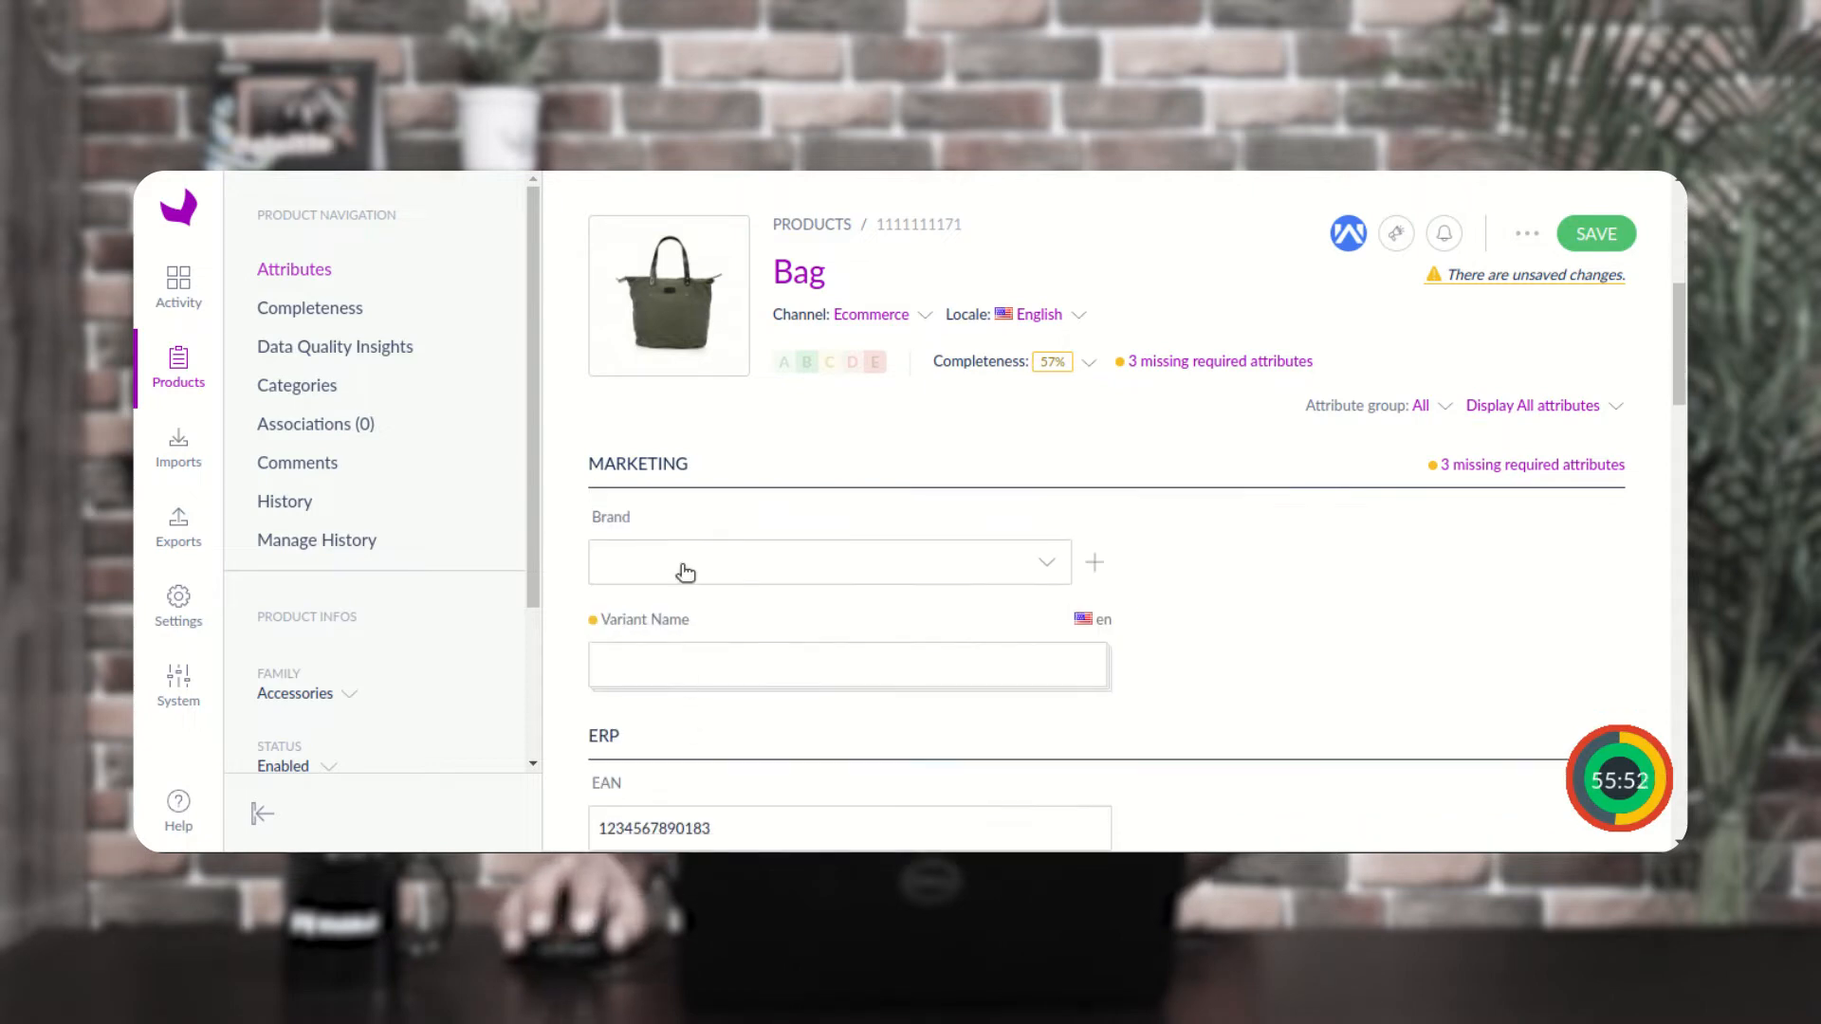
{"action": "left_click", "coordinate": [687, 552]}
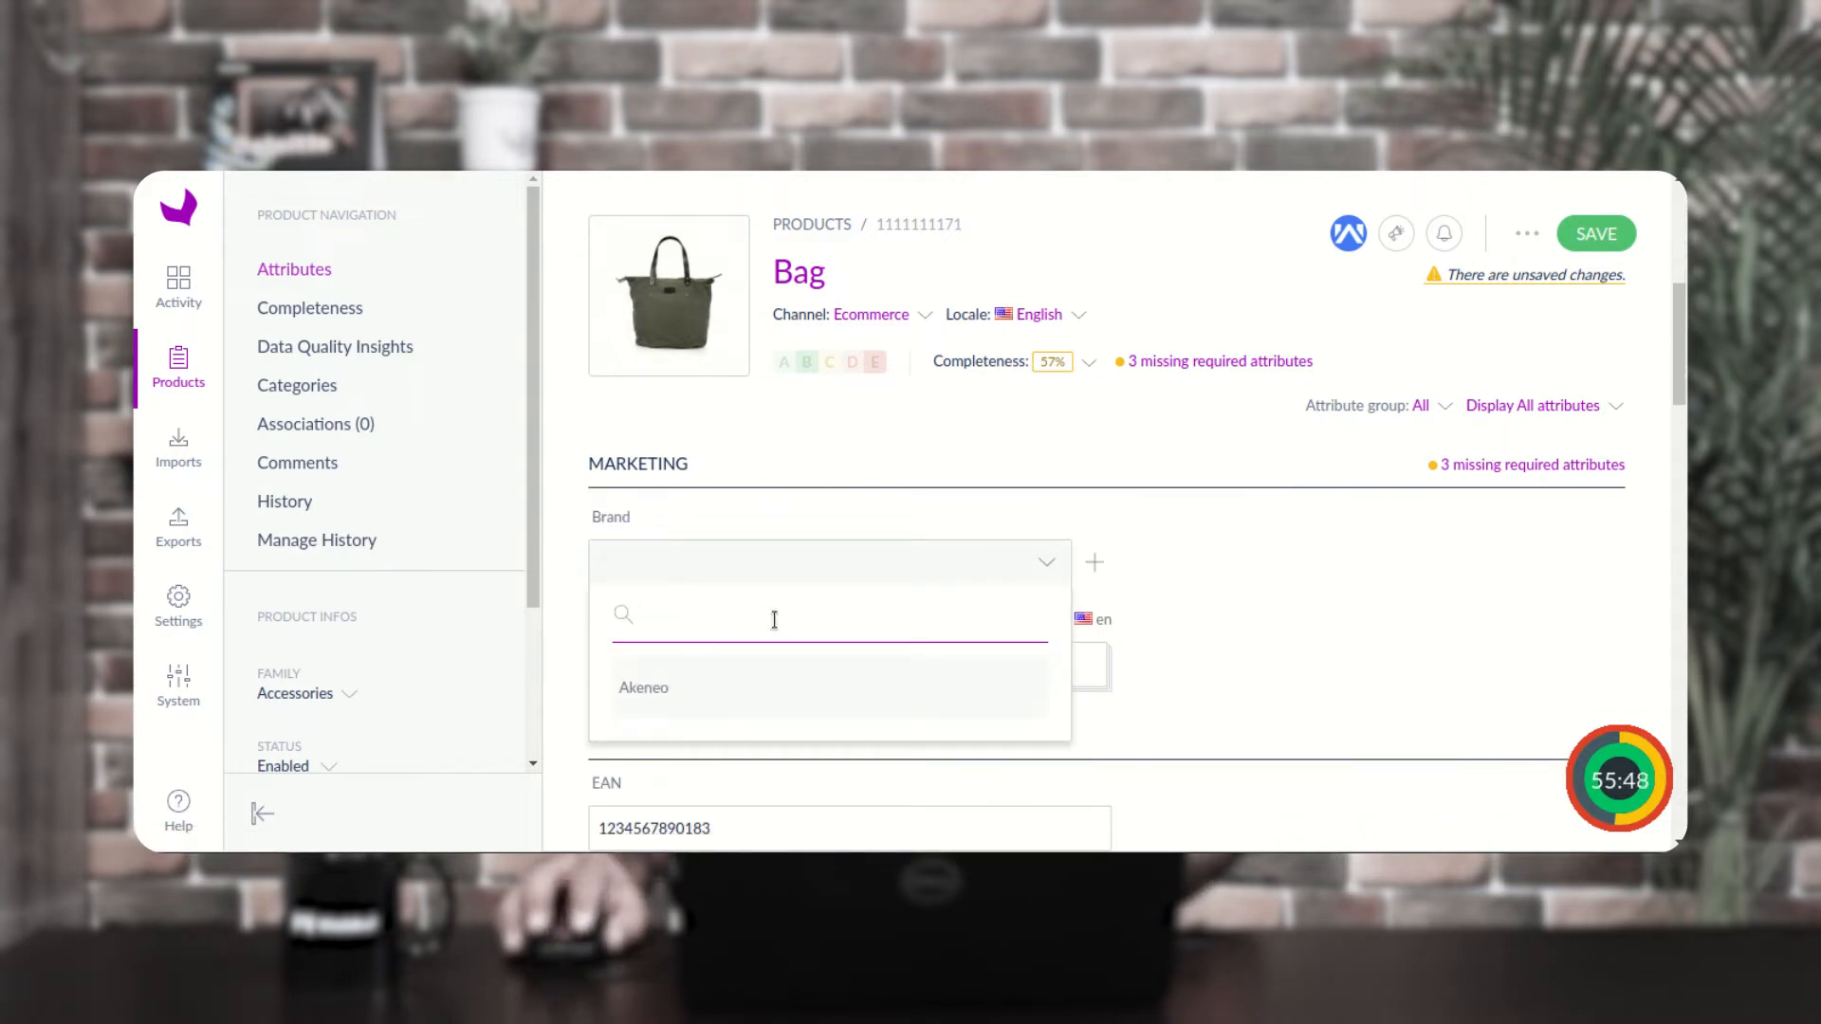
{"action": "left_click", "coordinate": [654, 695]}
{"action": "left_click", "coordinate": [726, 663]}
{"action": "type", "text": "Bag New"}
{"action": "scroll", "coordinate": [740, 662], "scroll_direction": "down", "scroll_amount": 2}
{"action": "left_click", "coordinate": [773, 660]}
{"action": "type", "text": "as"}
{"action": "left_click", "coordinate": [724, 744]}
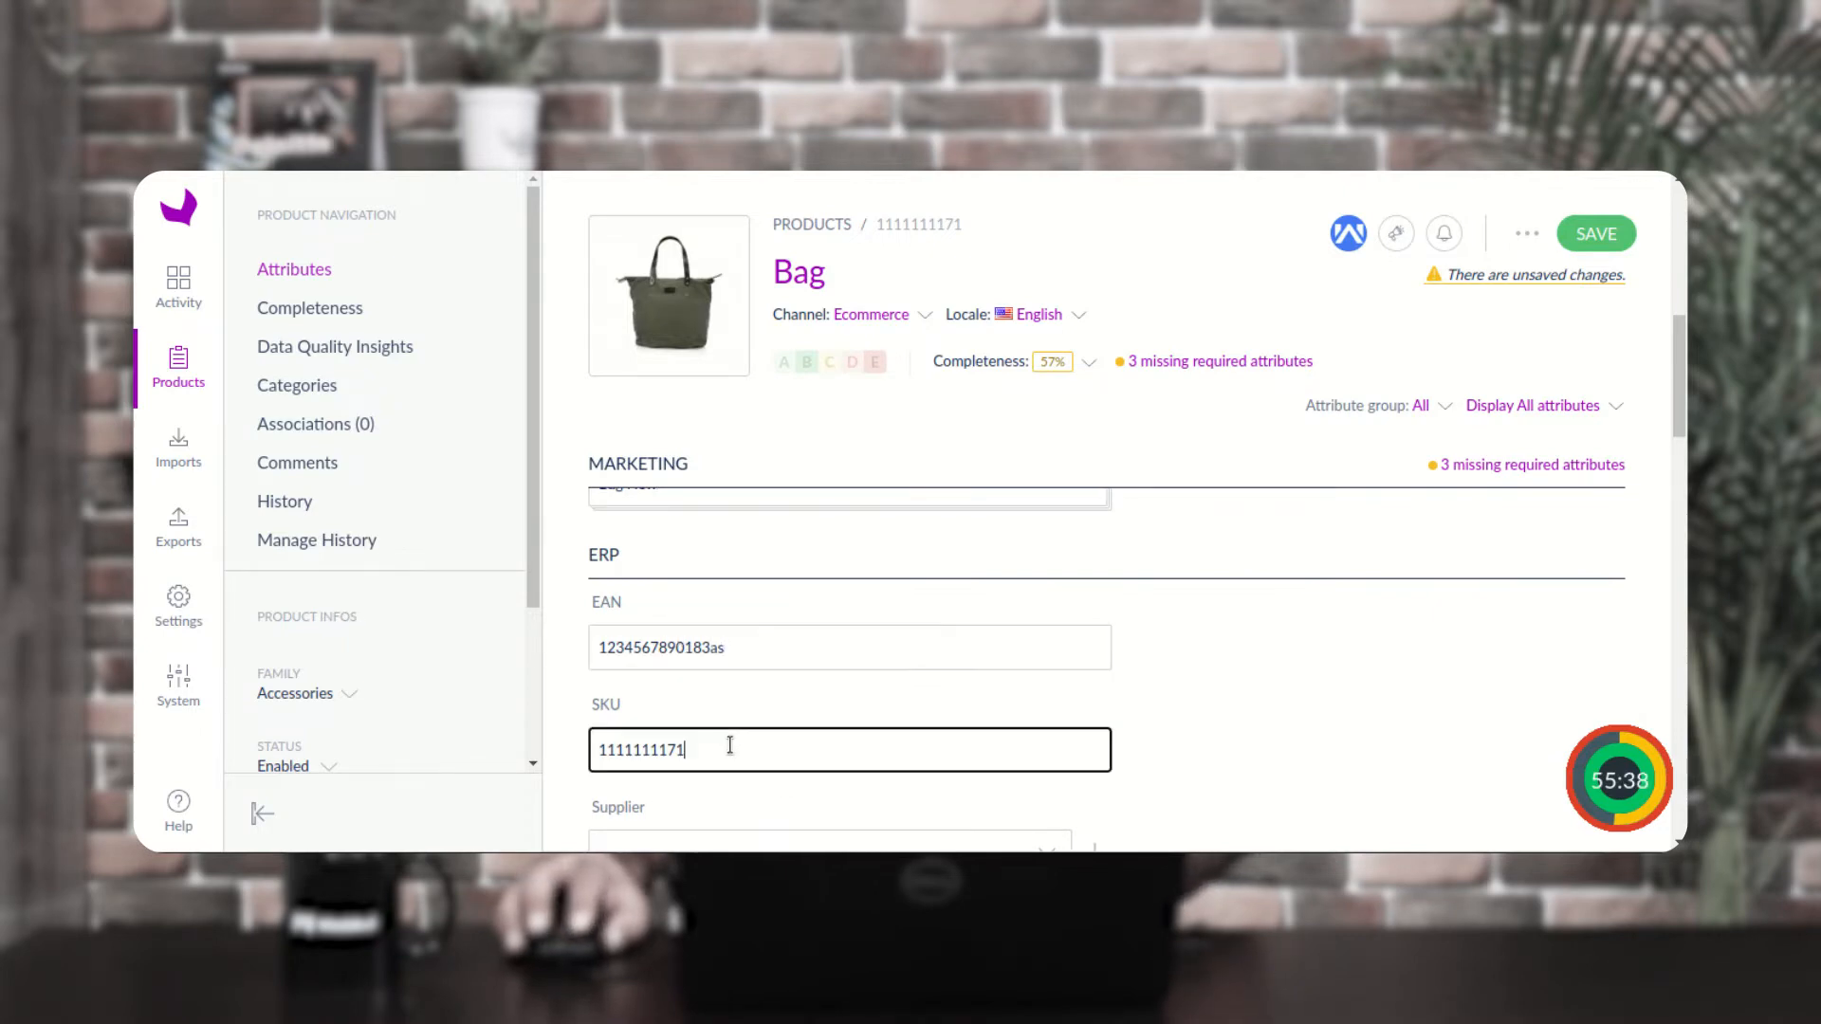
{"action": "type", "text": "sa"}
Set the product's weight to 5005 grams and save the product
{"action": "scroll", "coordinate": [725, 736], "scroll_direction": "down", "scroll_amount": 2}
{"action": "scroll", "coordinate": [726, 724], "scroll_direction": "down", "scroll_amount": 2}
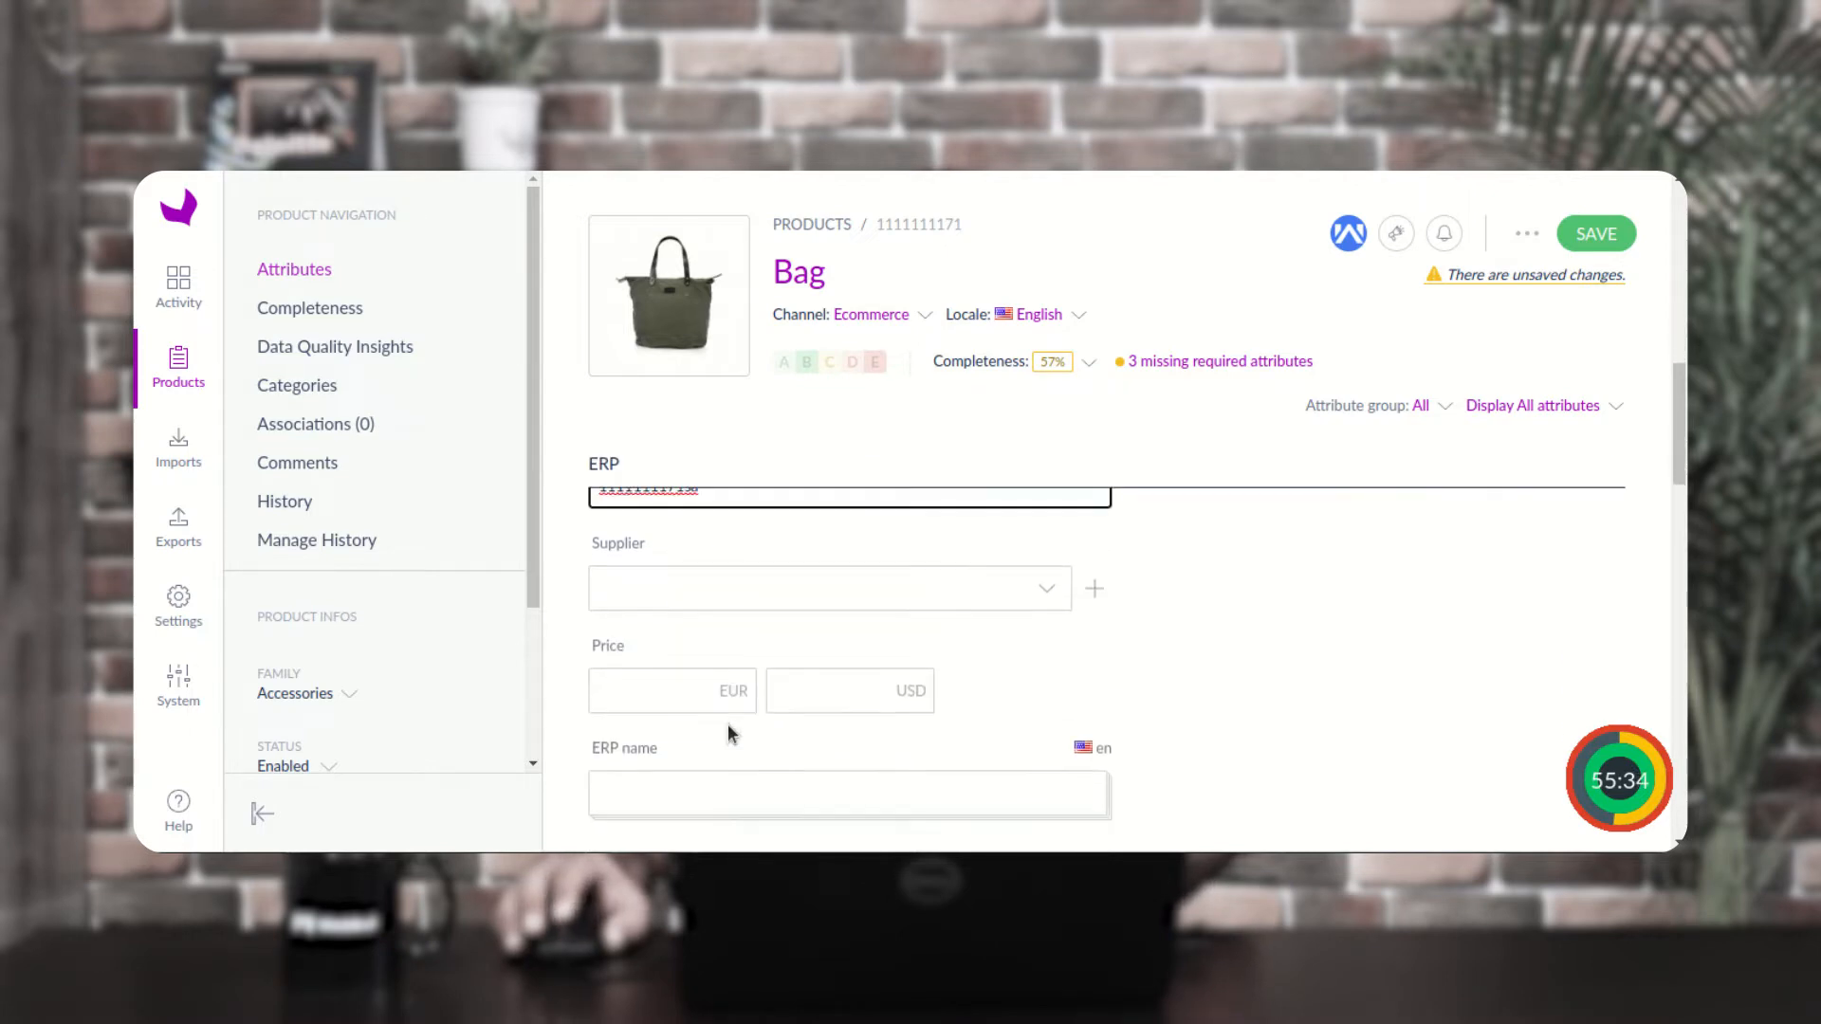
{"action": "scroll", "coordinate": [748, 612], "scroll_direction": "down", "scroll_amount": 1}
{"action": "scroll", "coordinate": [757, 633], "scroll_direction": "down", "scroll_amount": 3}
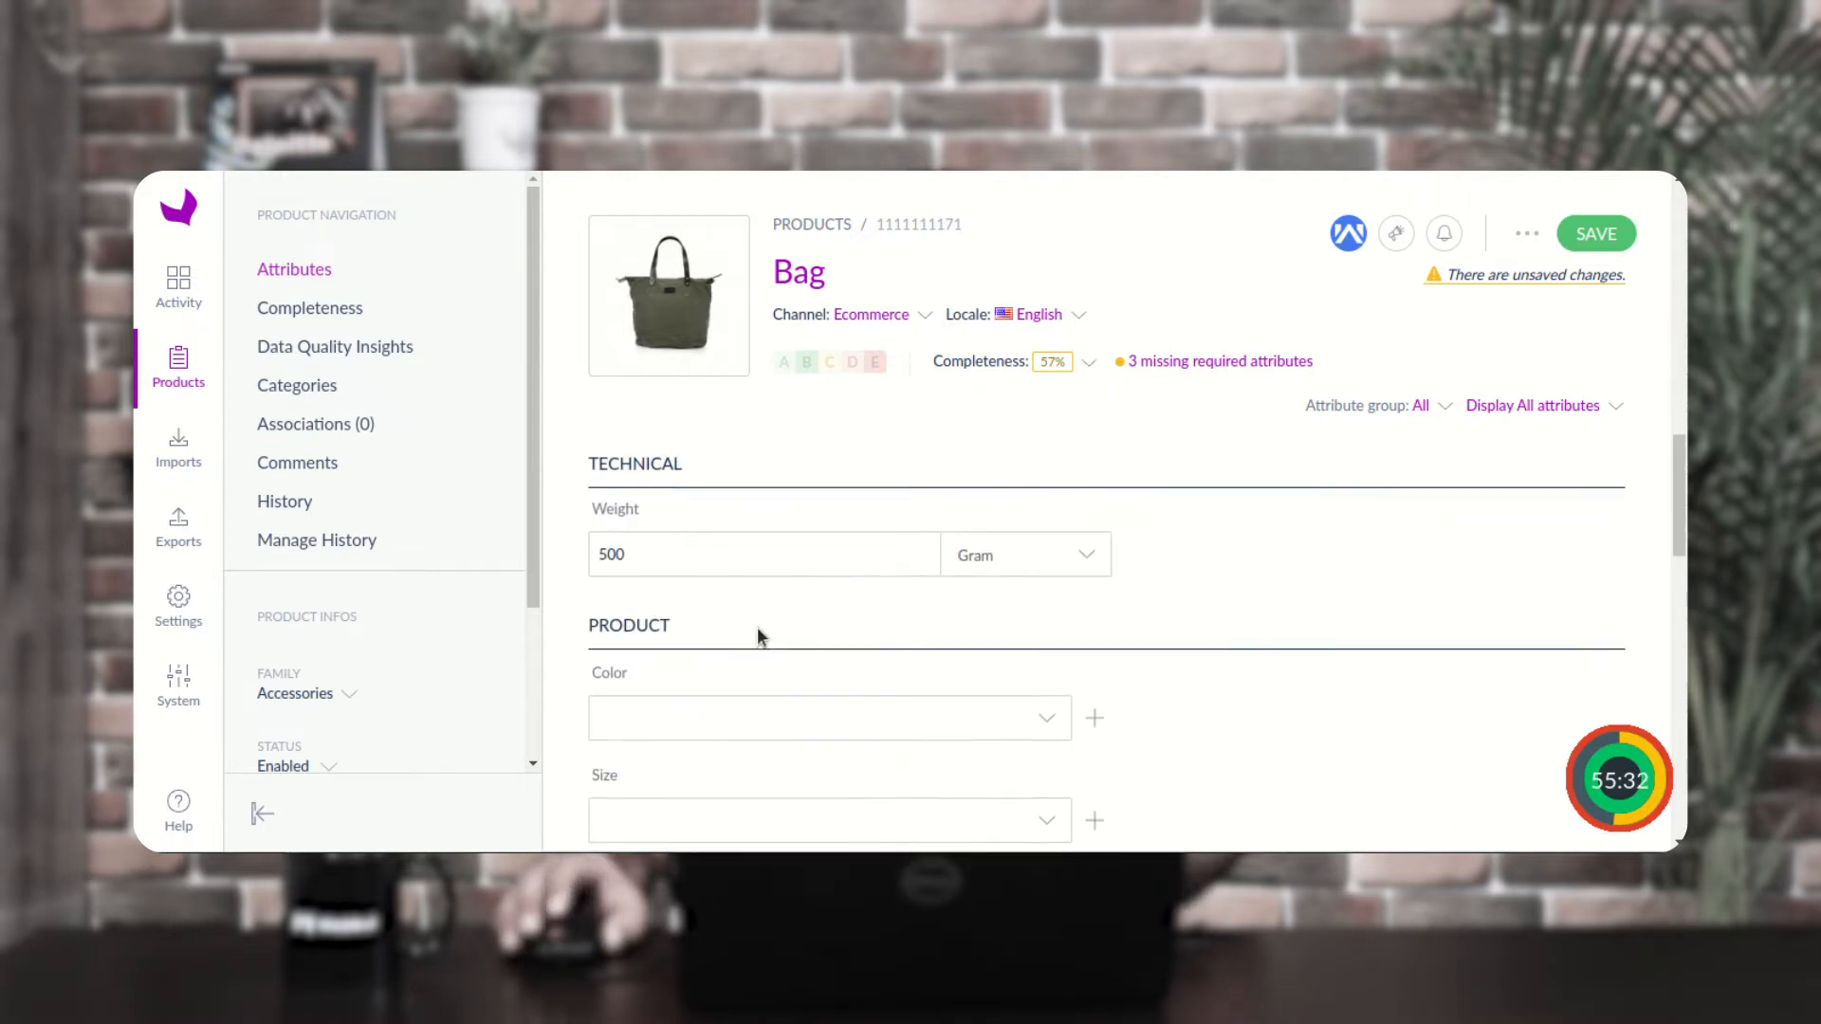
{"action": "scroll", "coordinate": [757, 631], "scroll_direction": "up", "scroll_amount": 2}
{"action": "left_click", "coordinate": [676, 618]}
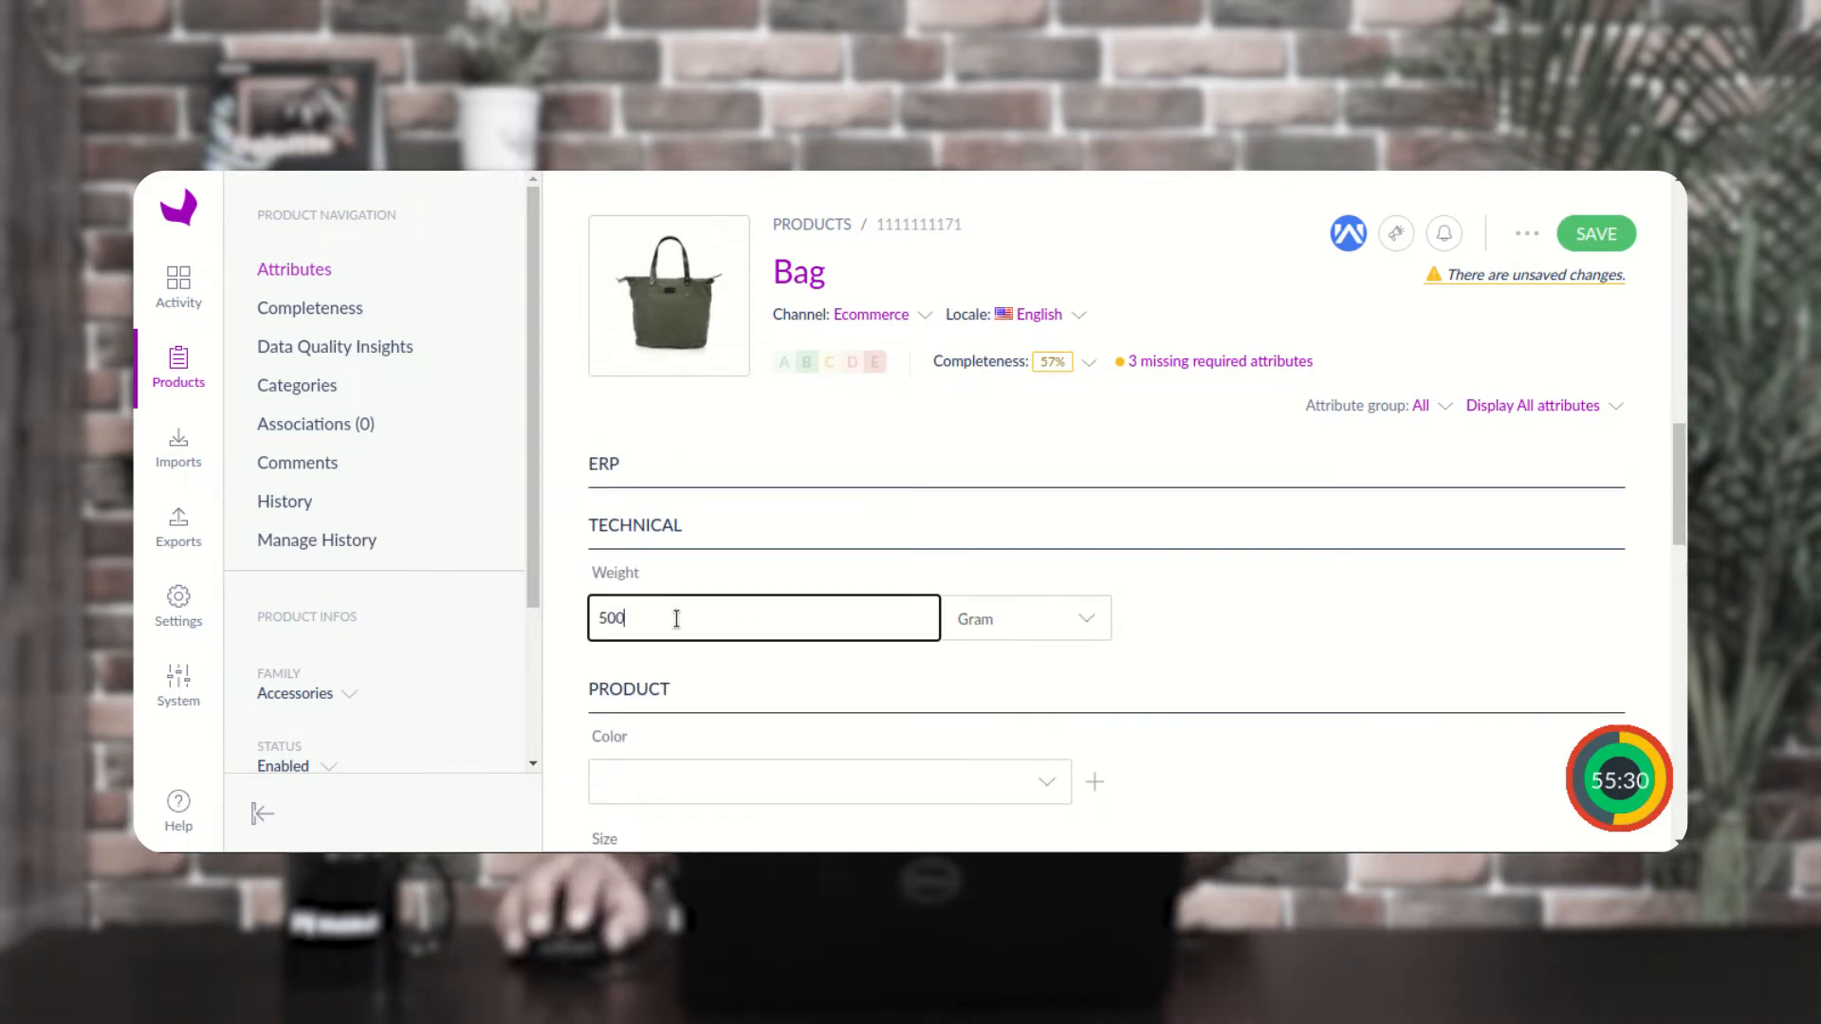
{"action": "type", "text": "5"}
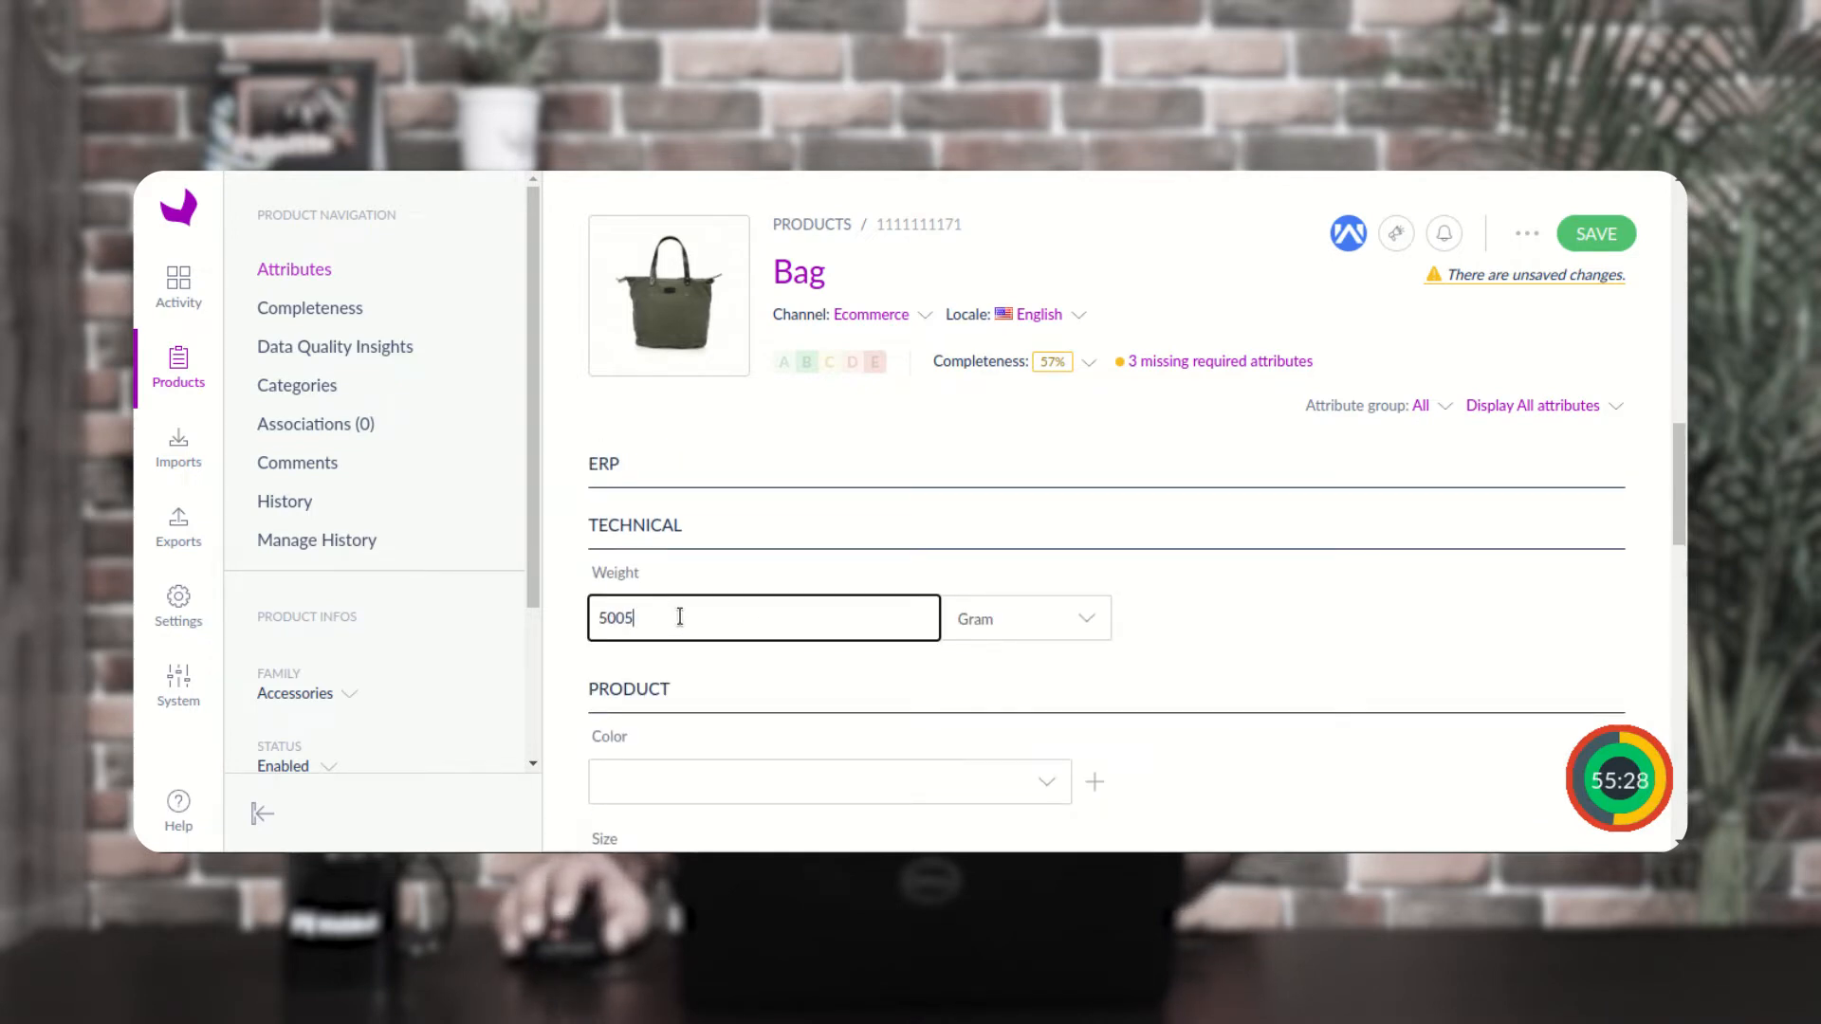
{"action": "scroll", "coordinate": [679, 617], "scroll_direction": "down", "scroll_amount": 5}
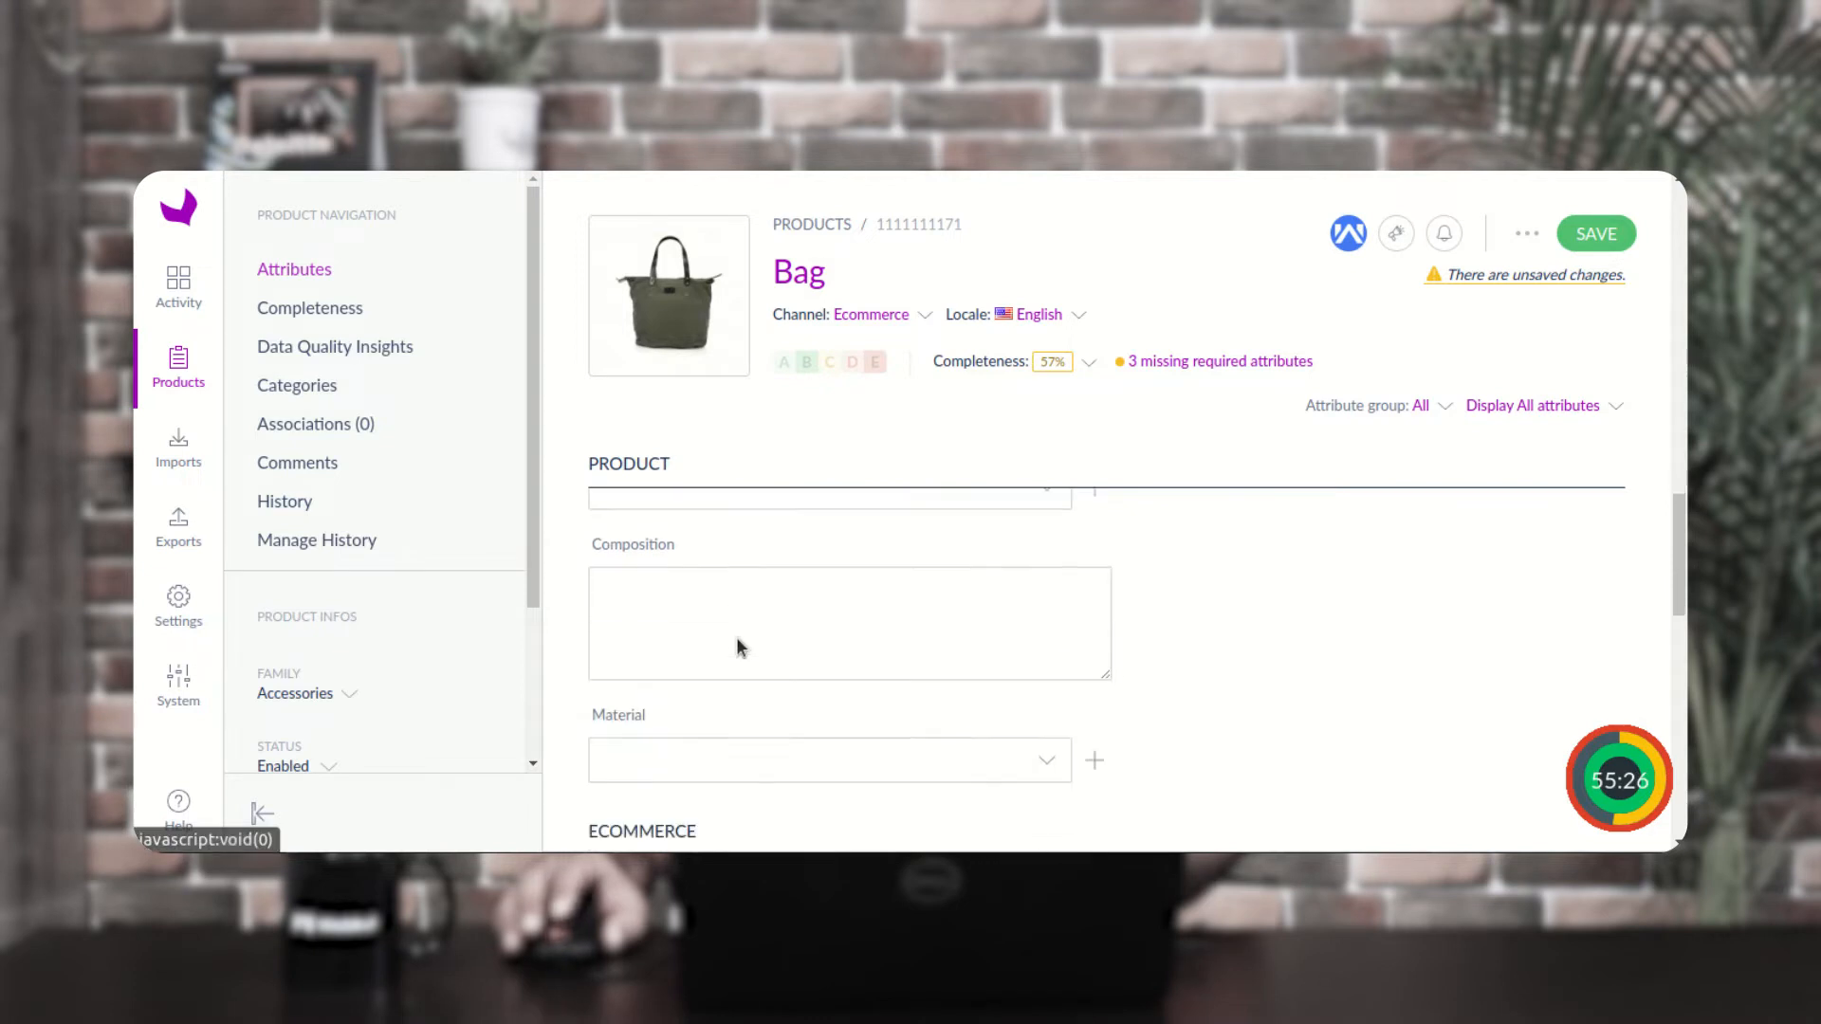
{"action": "scroll", "coordinate": [736, 683], "scroll_direction": "down", "scroll_amount": 3}
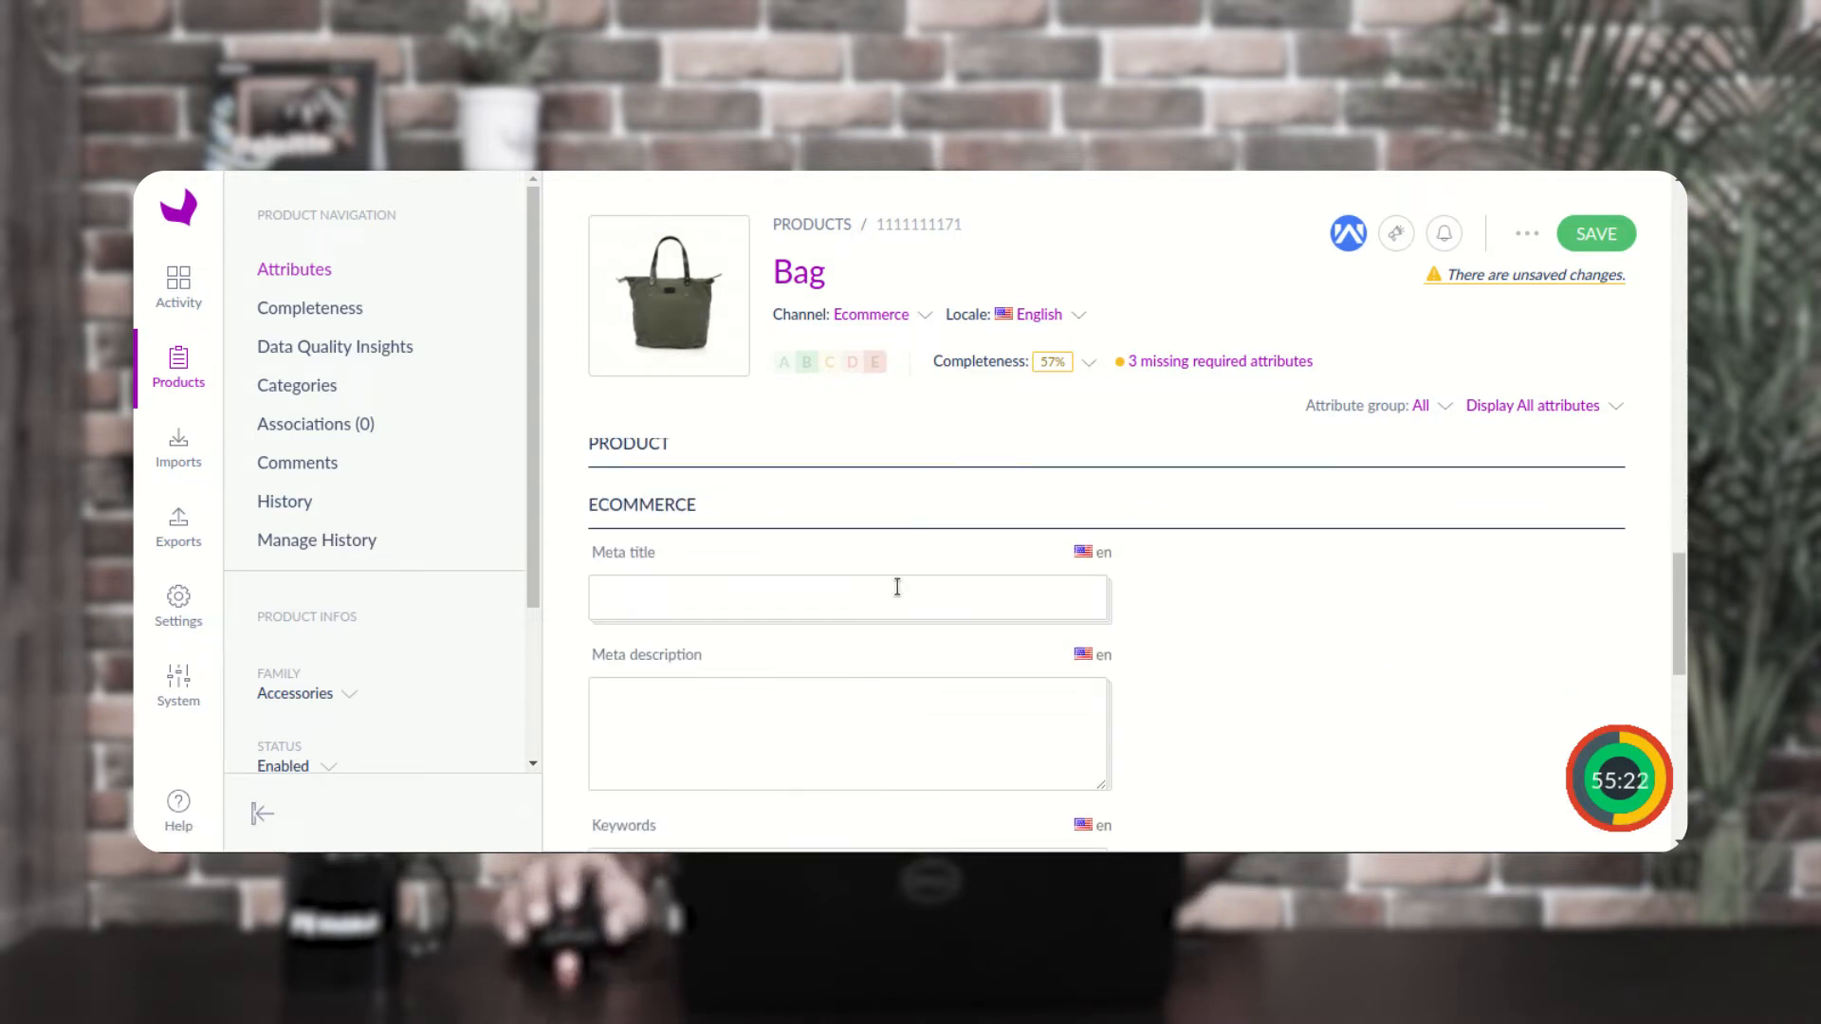
{"action": "left_click", "coordinate": [1592, 239]}
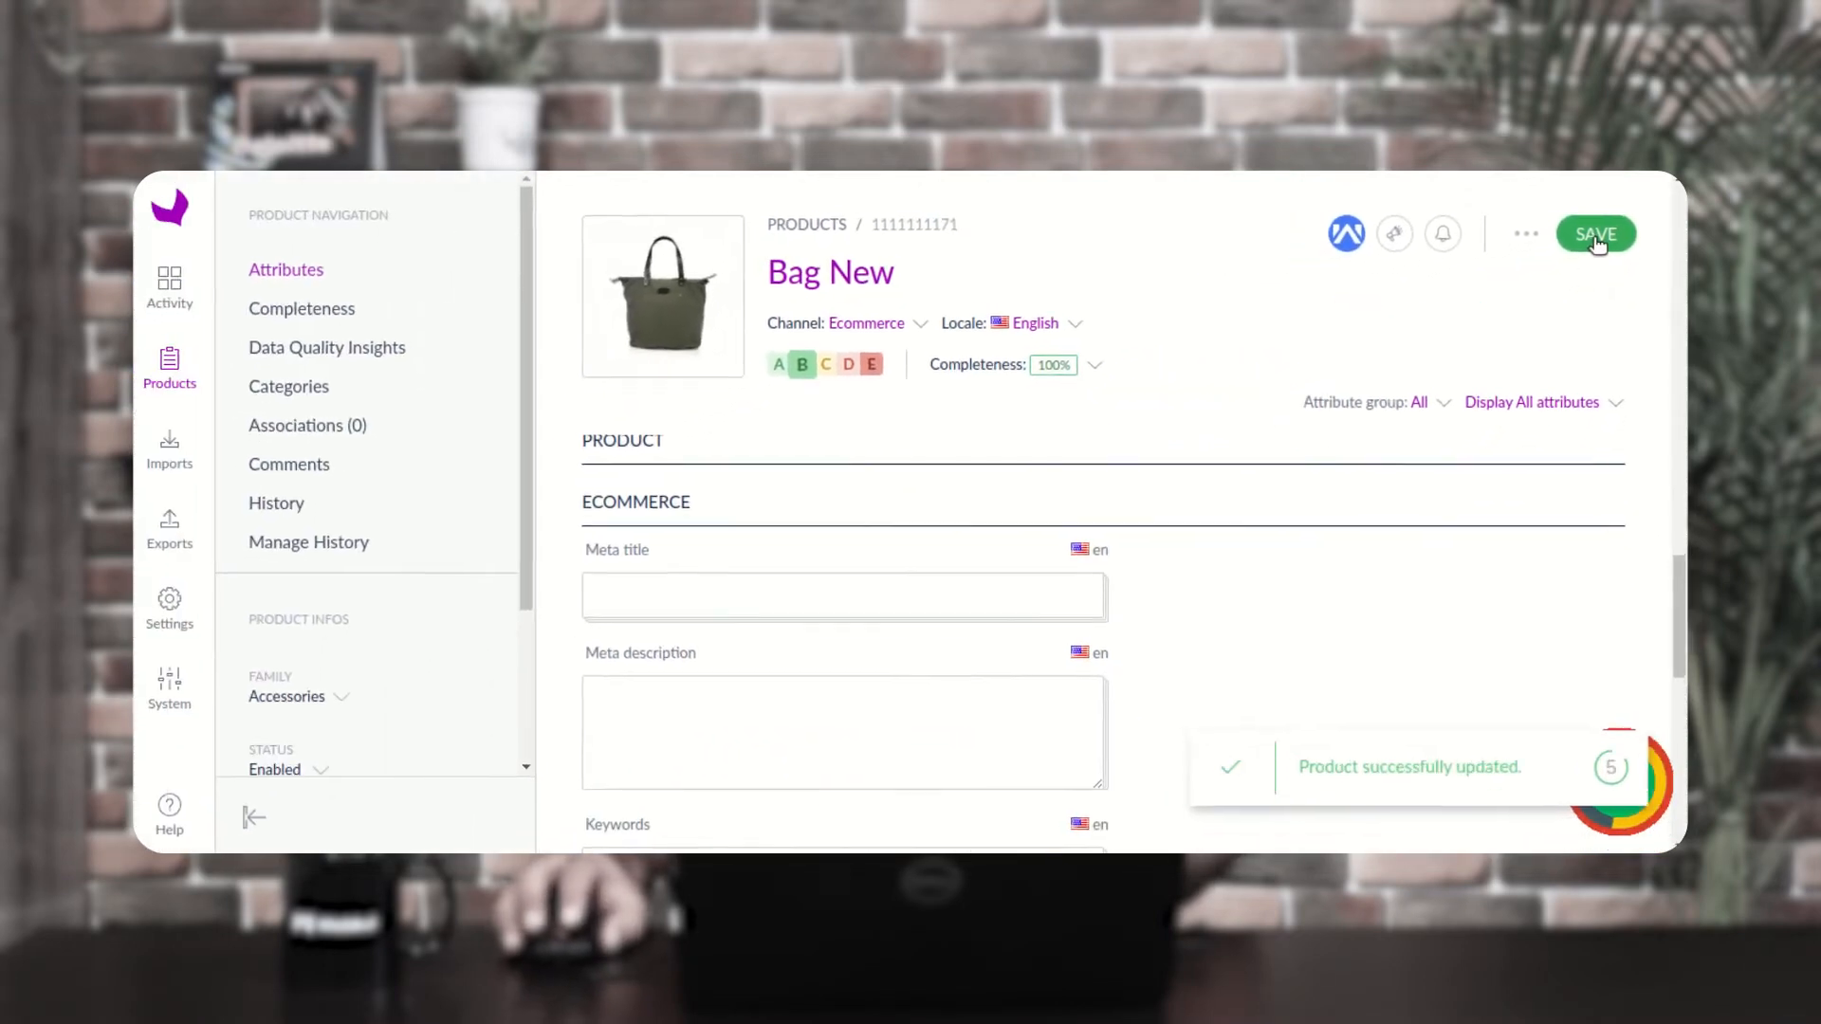
{"action": "left_click_drag", "start_coordinate": [1317, 763], "coordinate": [1515, 764]}
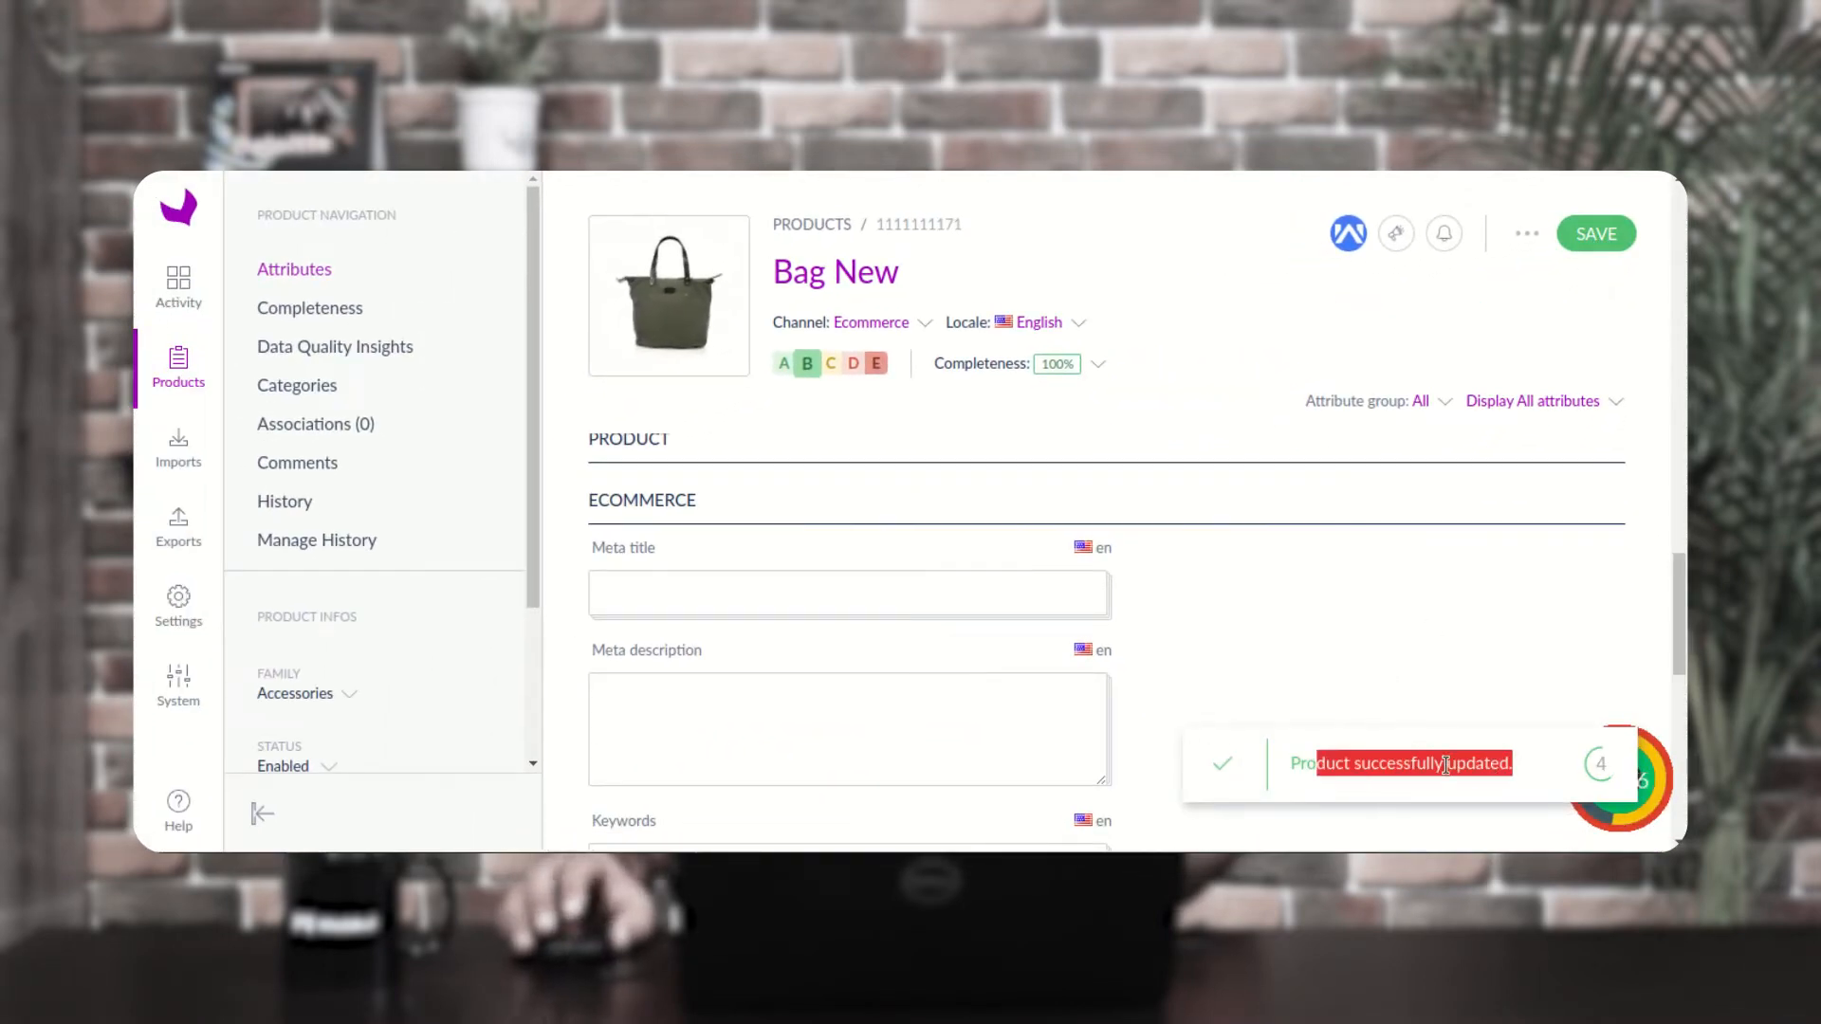
Examine the old and new values of every attribute changed in version 4 under Manage History
{"action": "left_click", "coordinate": [301, 543]}
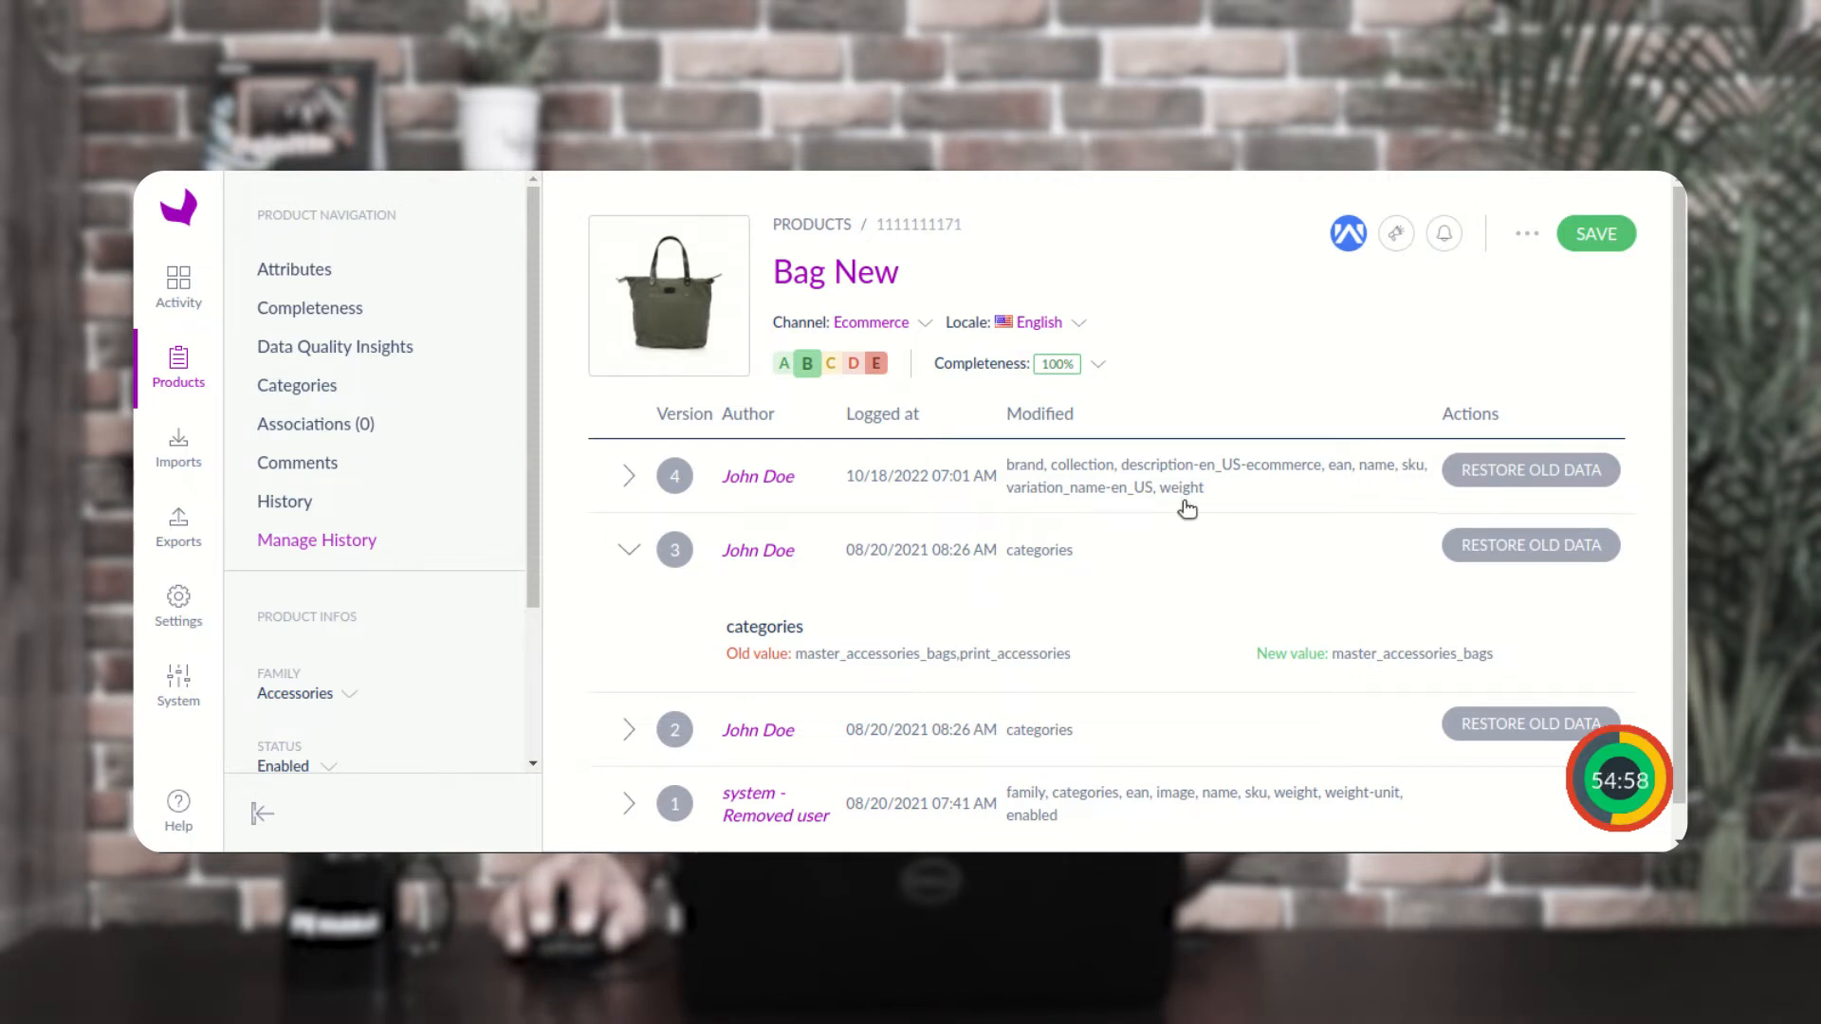
{"action": "left_click", "coordinate": [632, 478]}
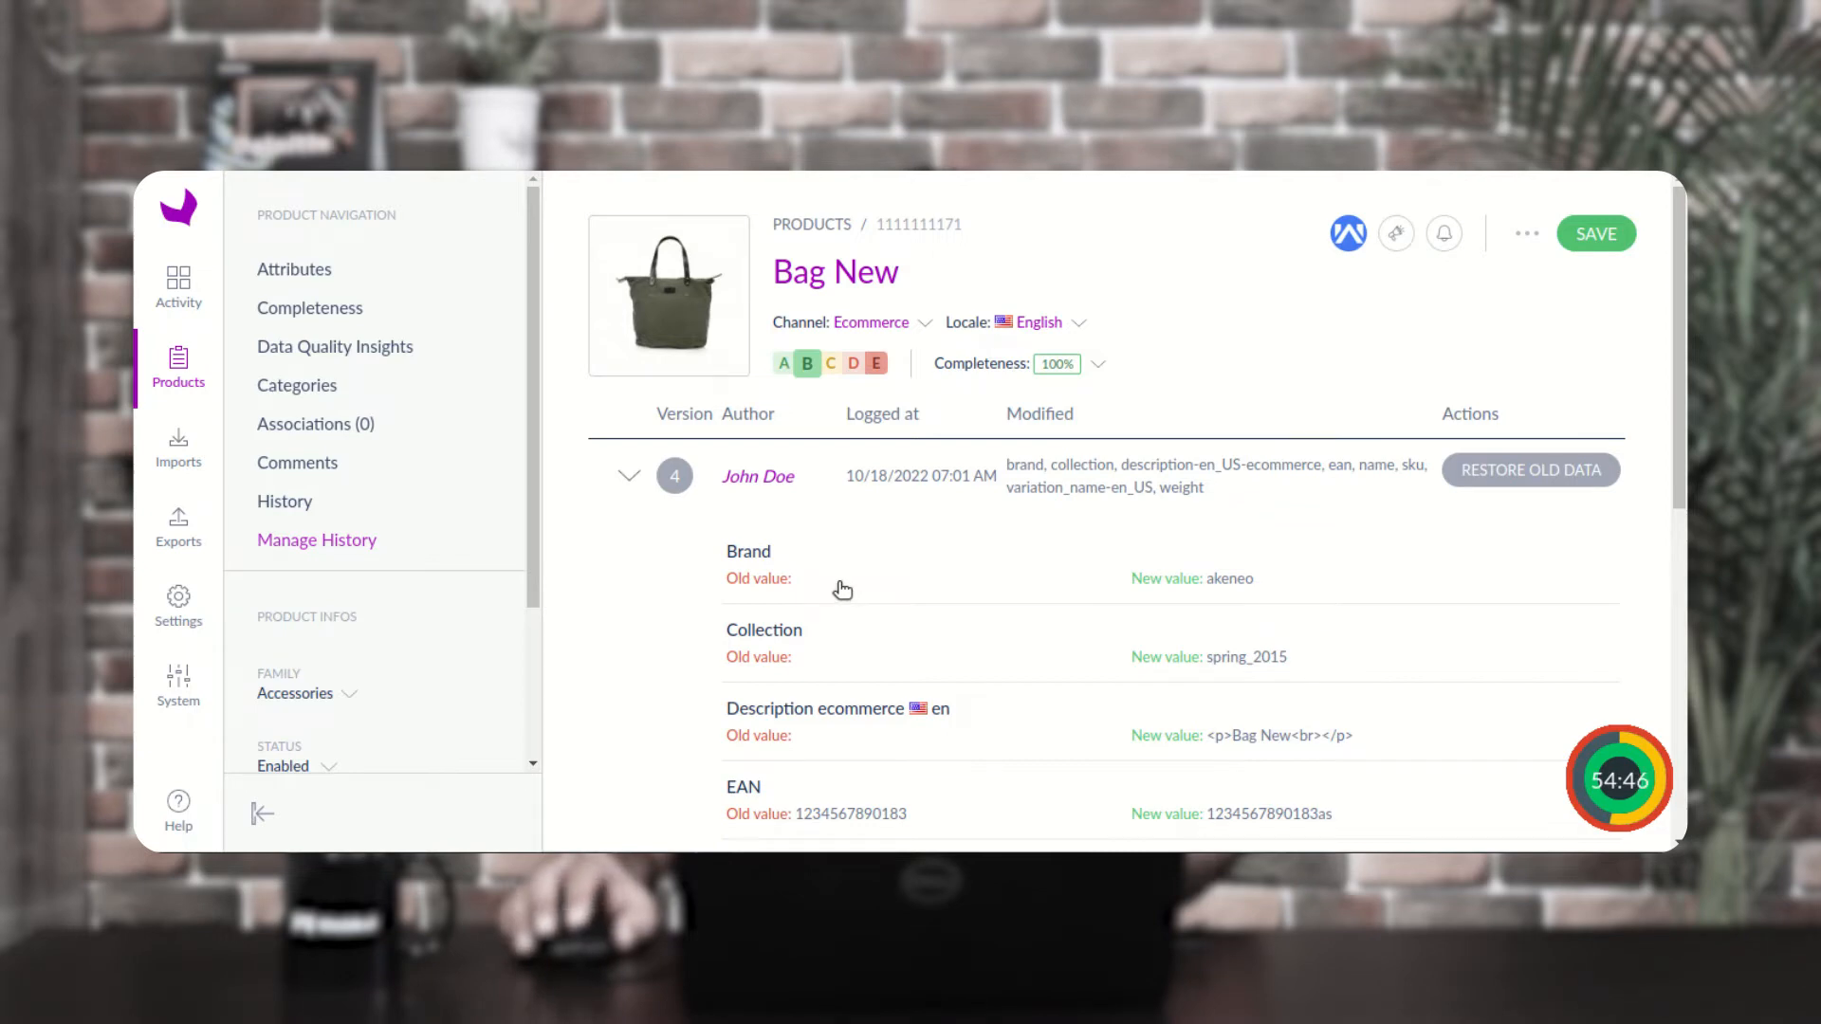
{"action": "scroll", "coordinate": [843, 590], "scroll_direction": "down", "scroll_amount": 2}
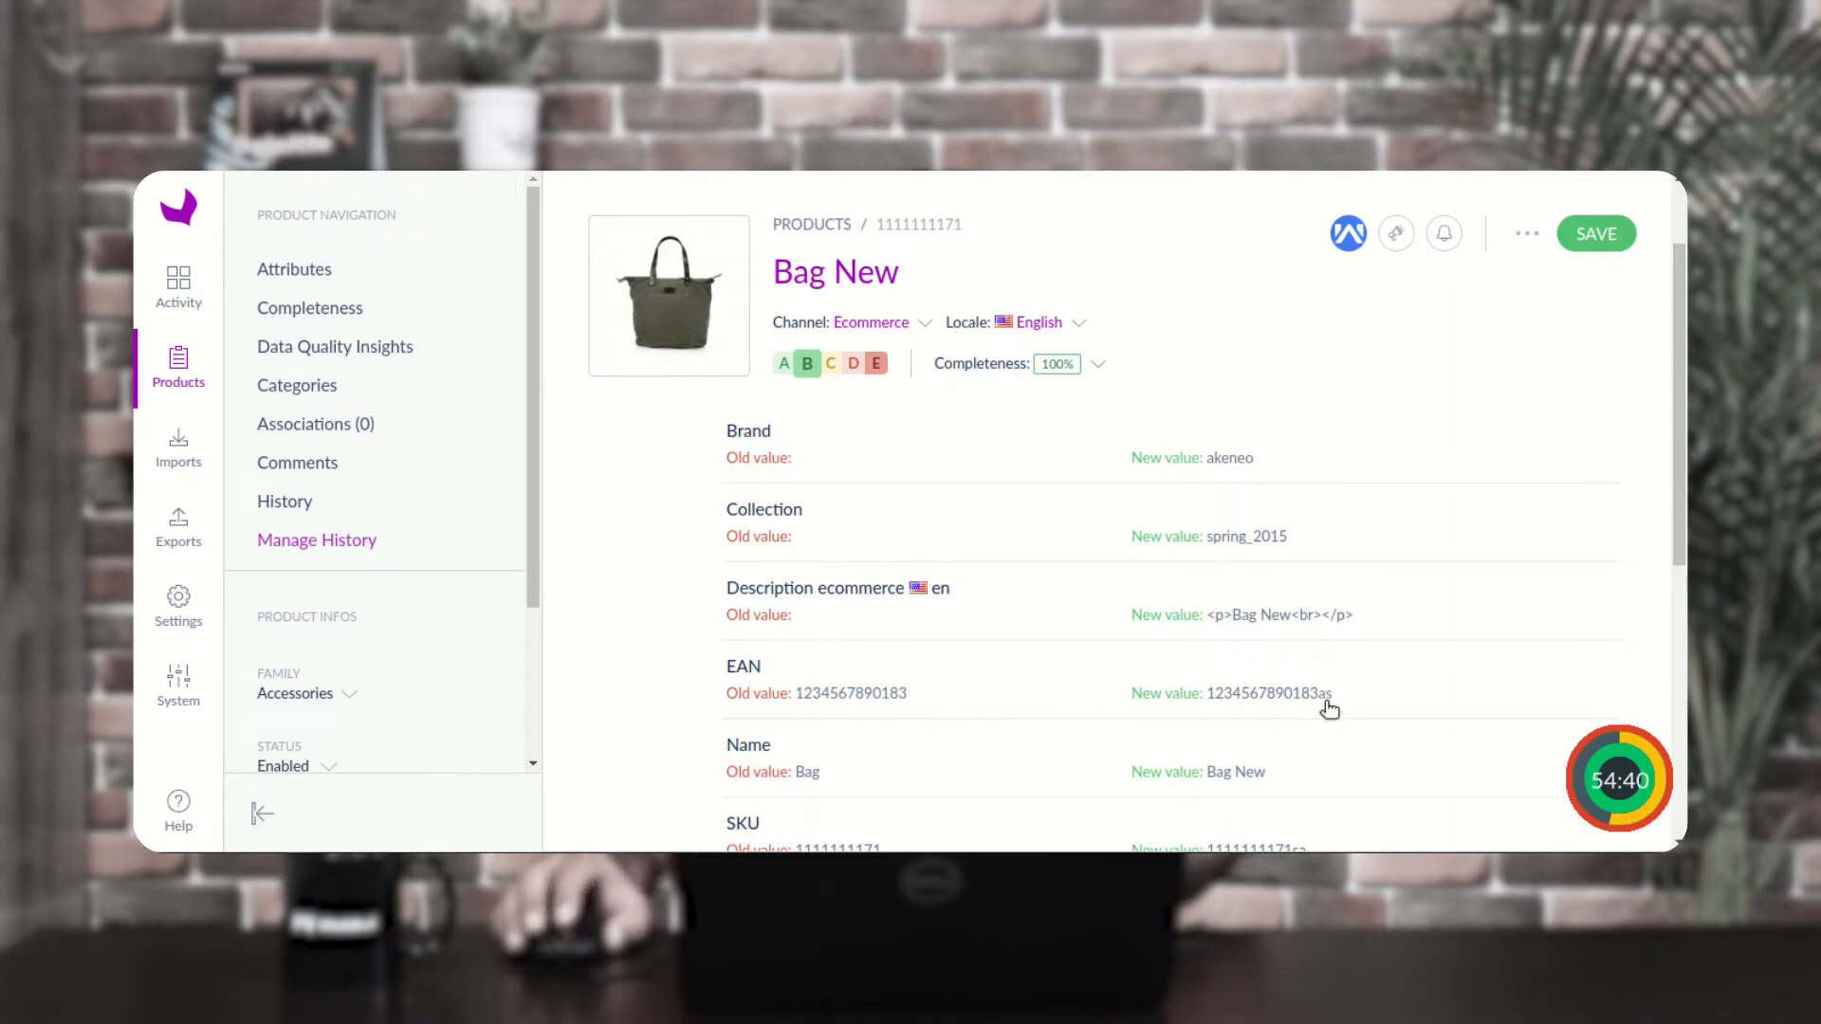
{"action": "scroll", "coordinate": [1328, 707], "scroll_direction": "down", "scroll_amount": 2}
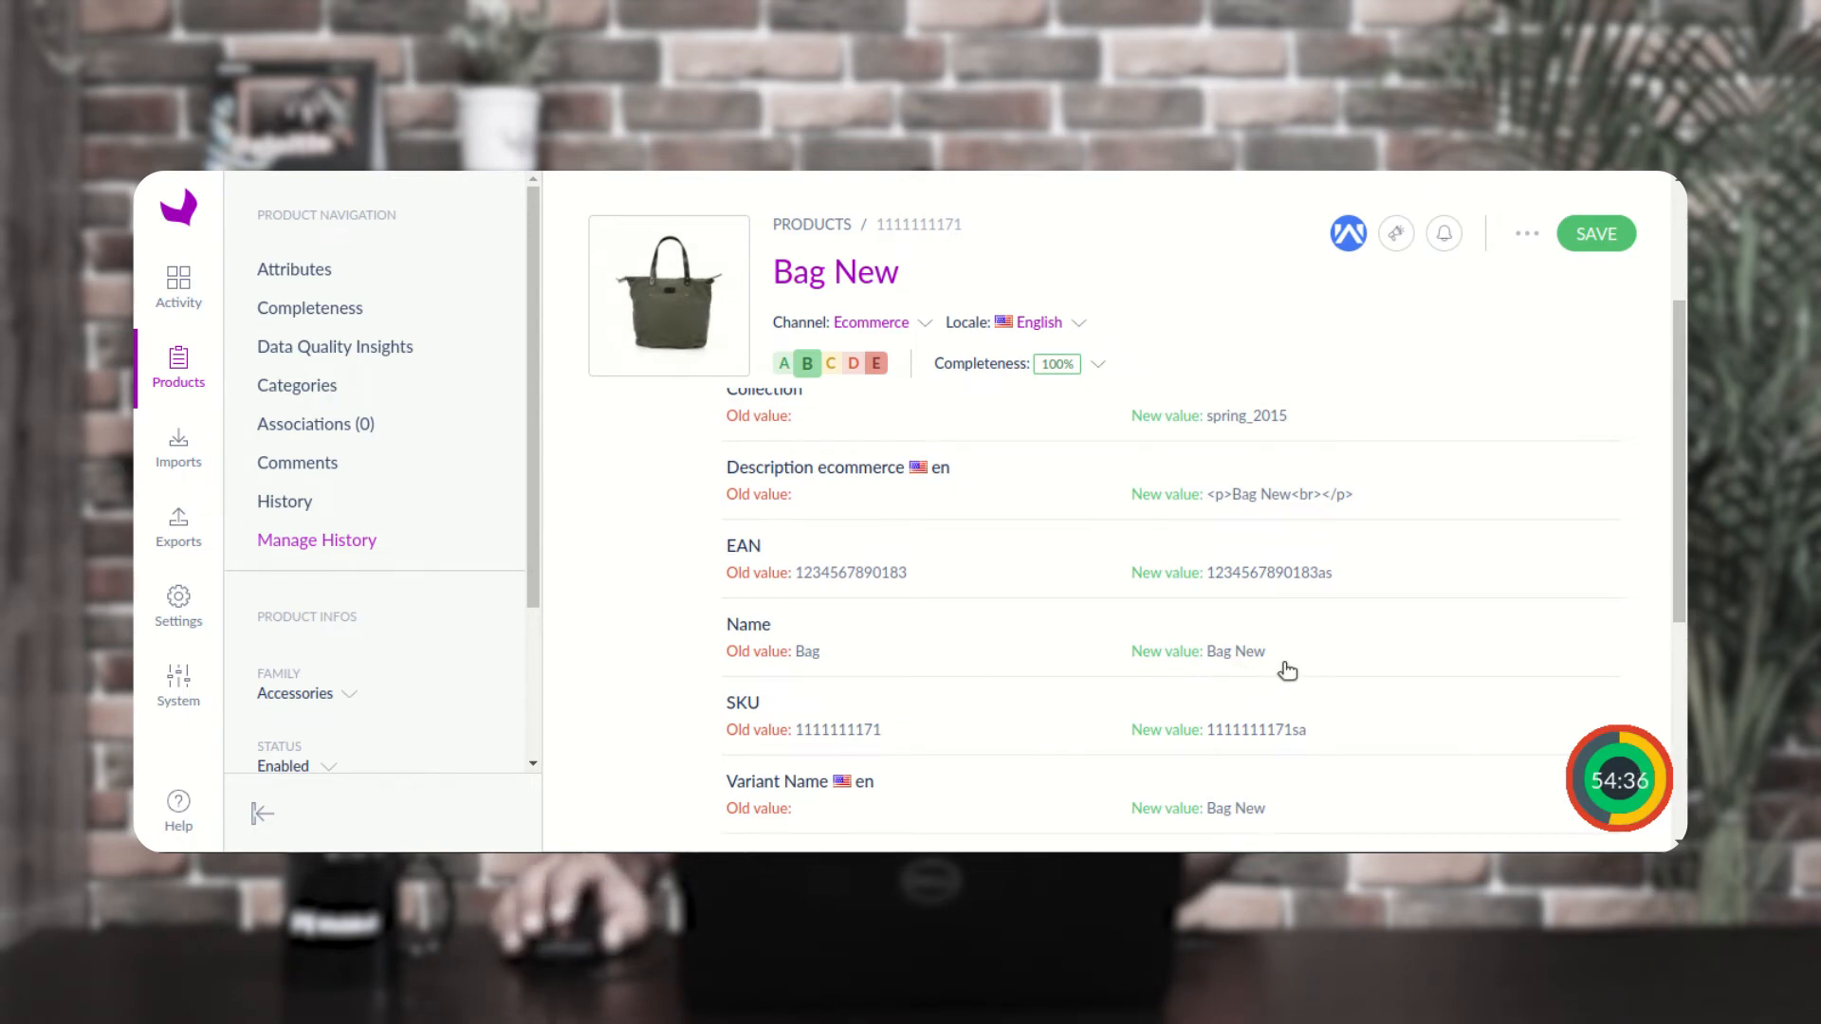
{"action": "scroll", "coordinate": [1233, 678], "scroll_direction": "down", "scroll_amount": 2}
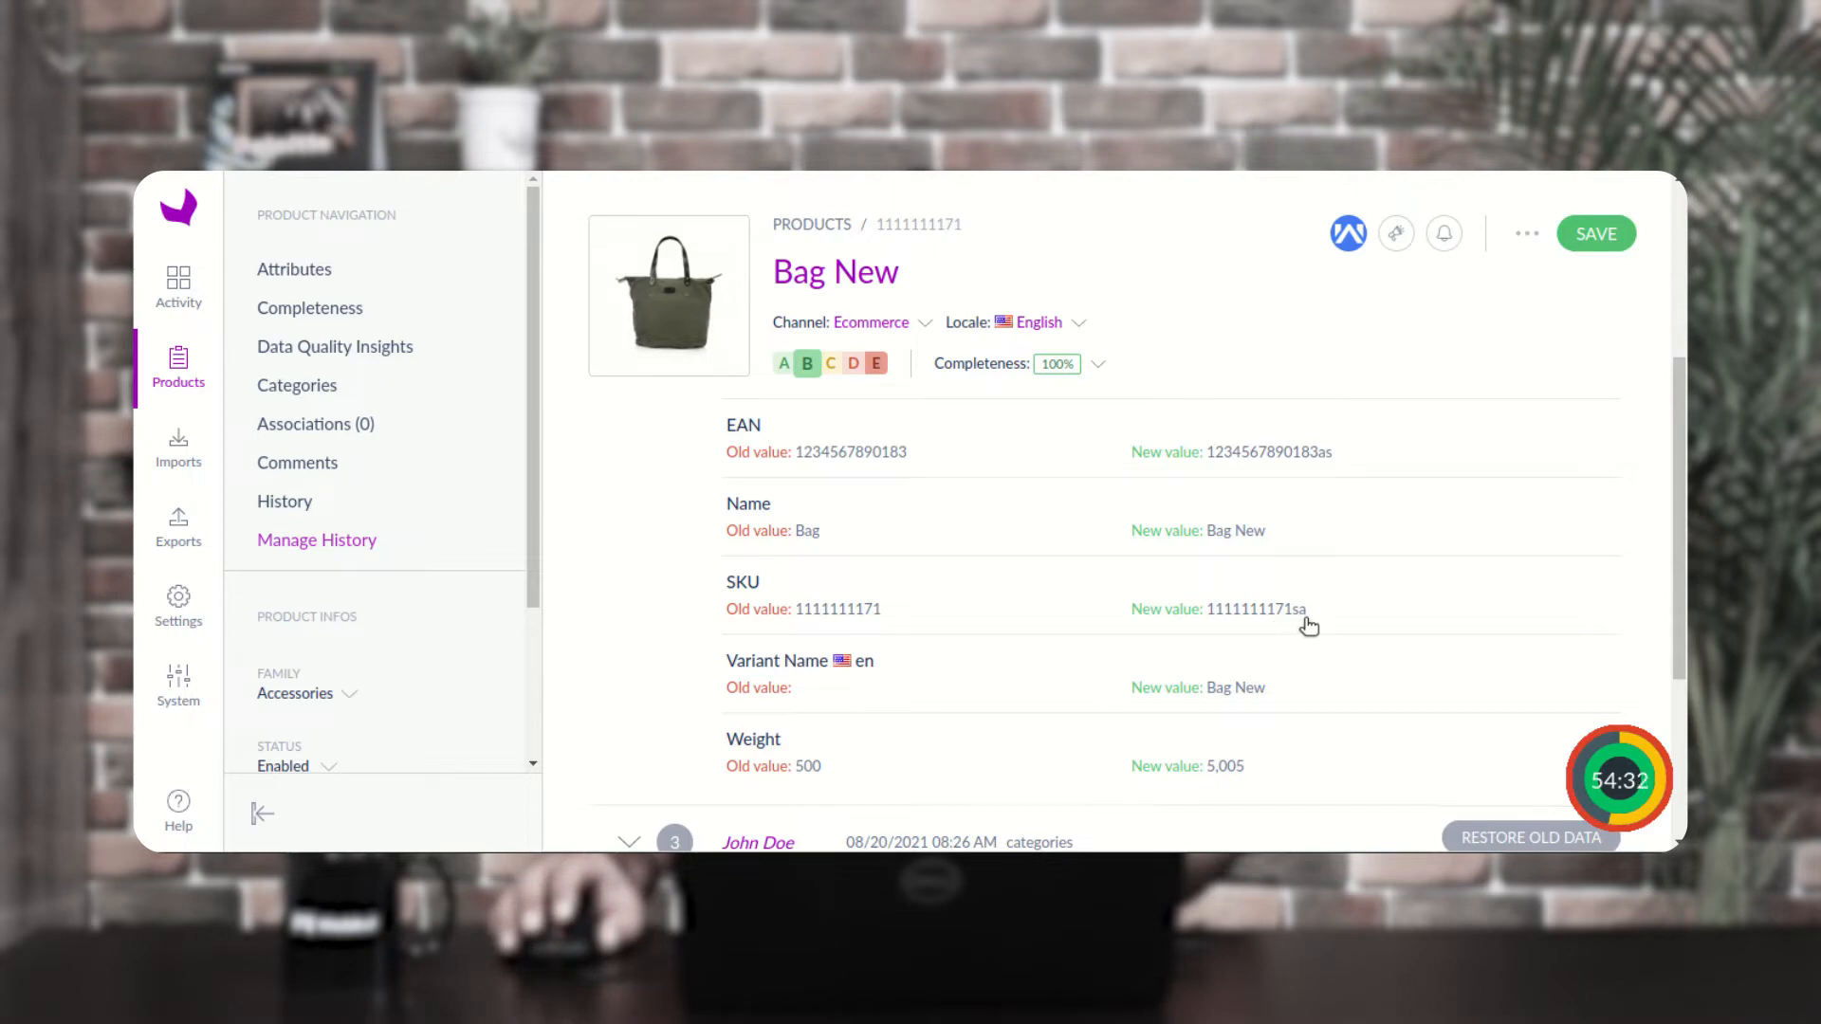
{"action": "scroll", "coordinate": [1266, 671], "scroll_direction": "down", "scroll_amount": 1}
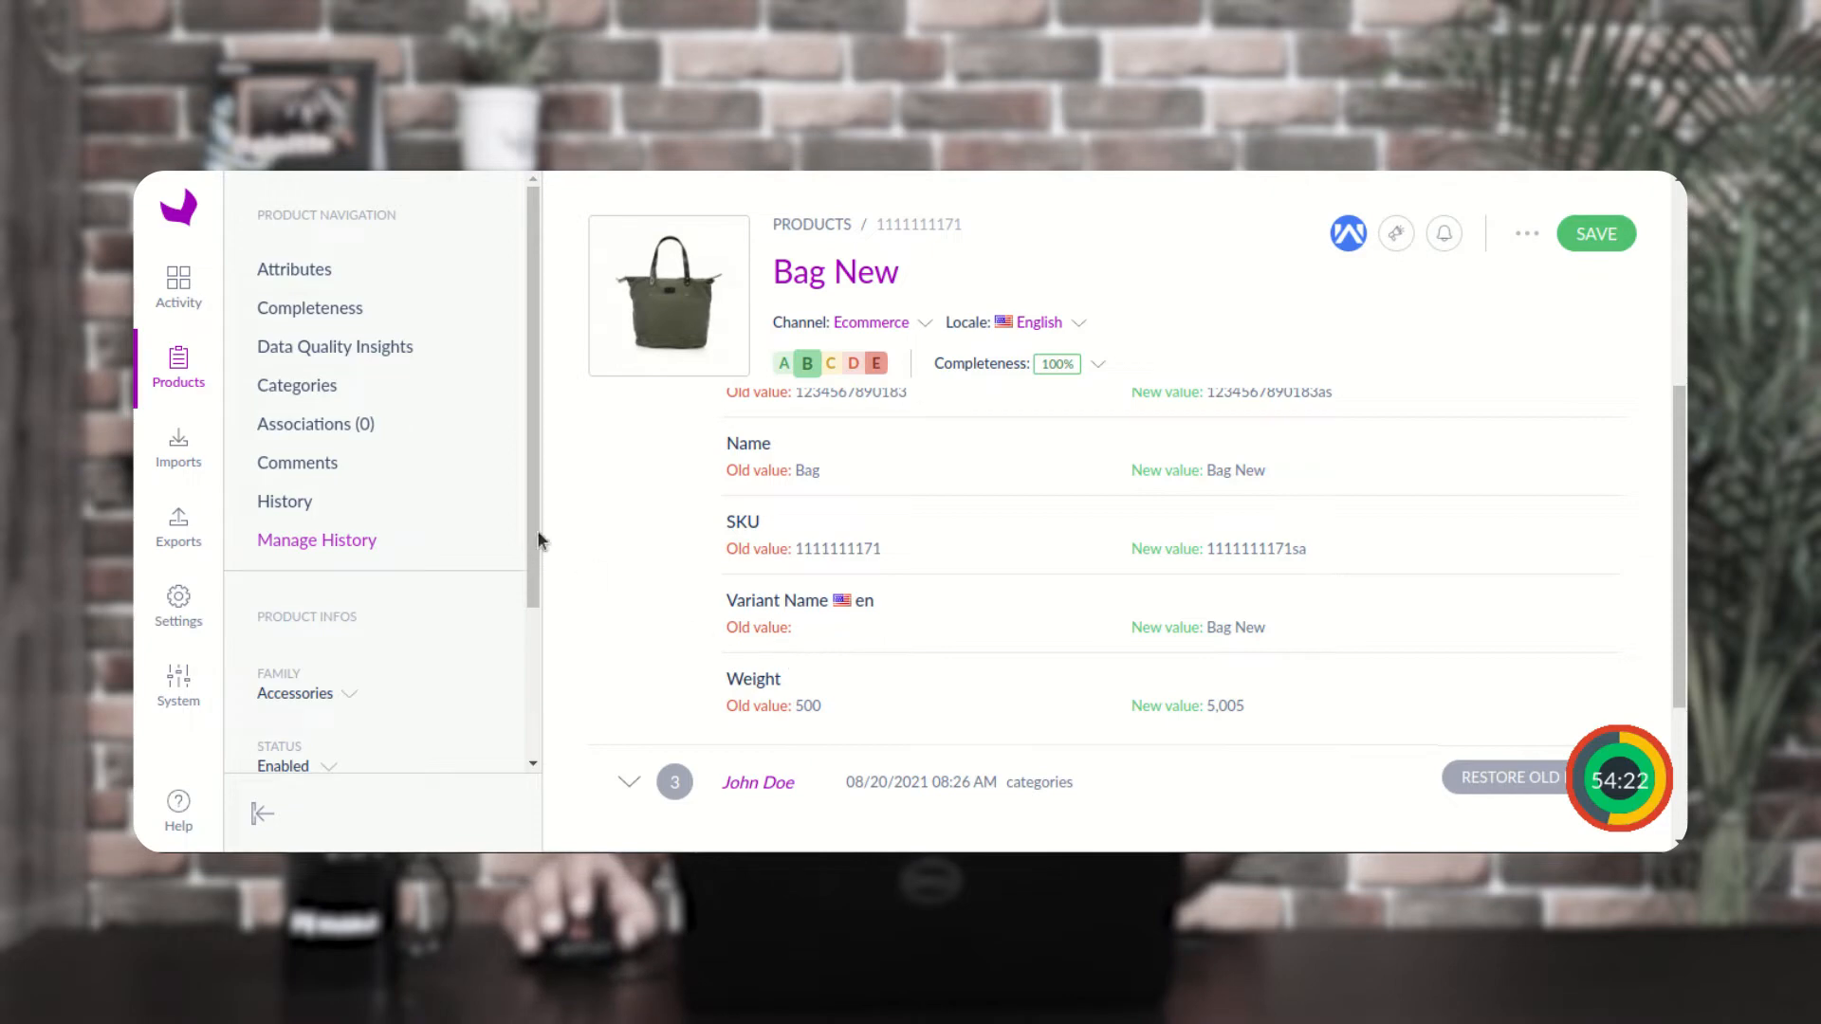
{"action": "scroll", "coordinate": [1008, 559], "scroll_direction": "up", "scroll_amount": 2}
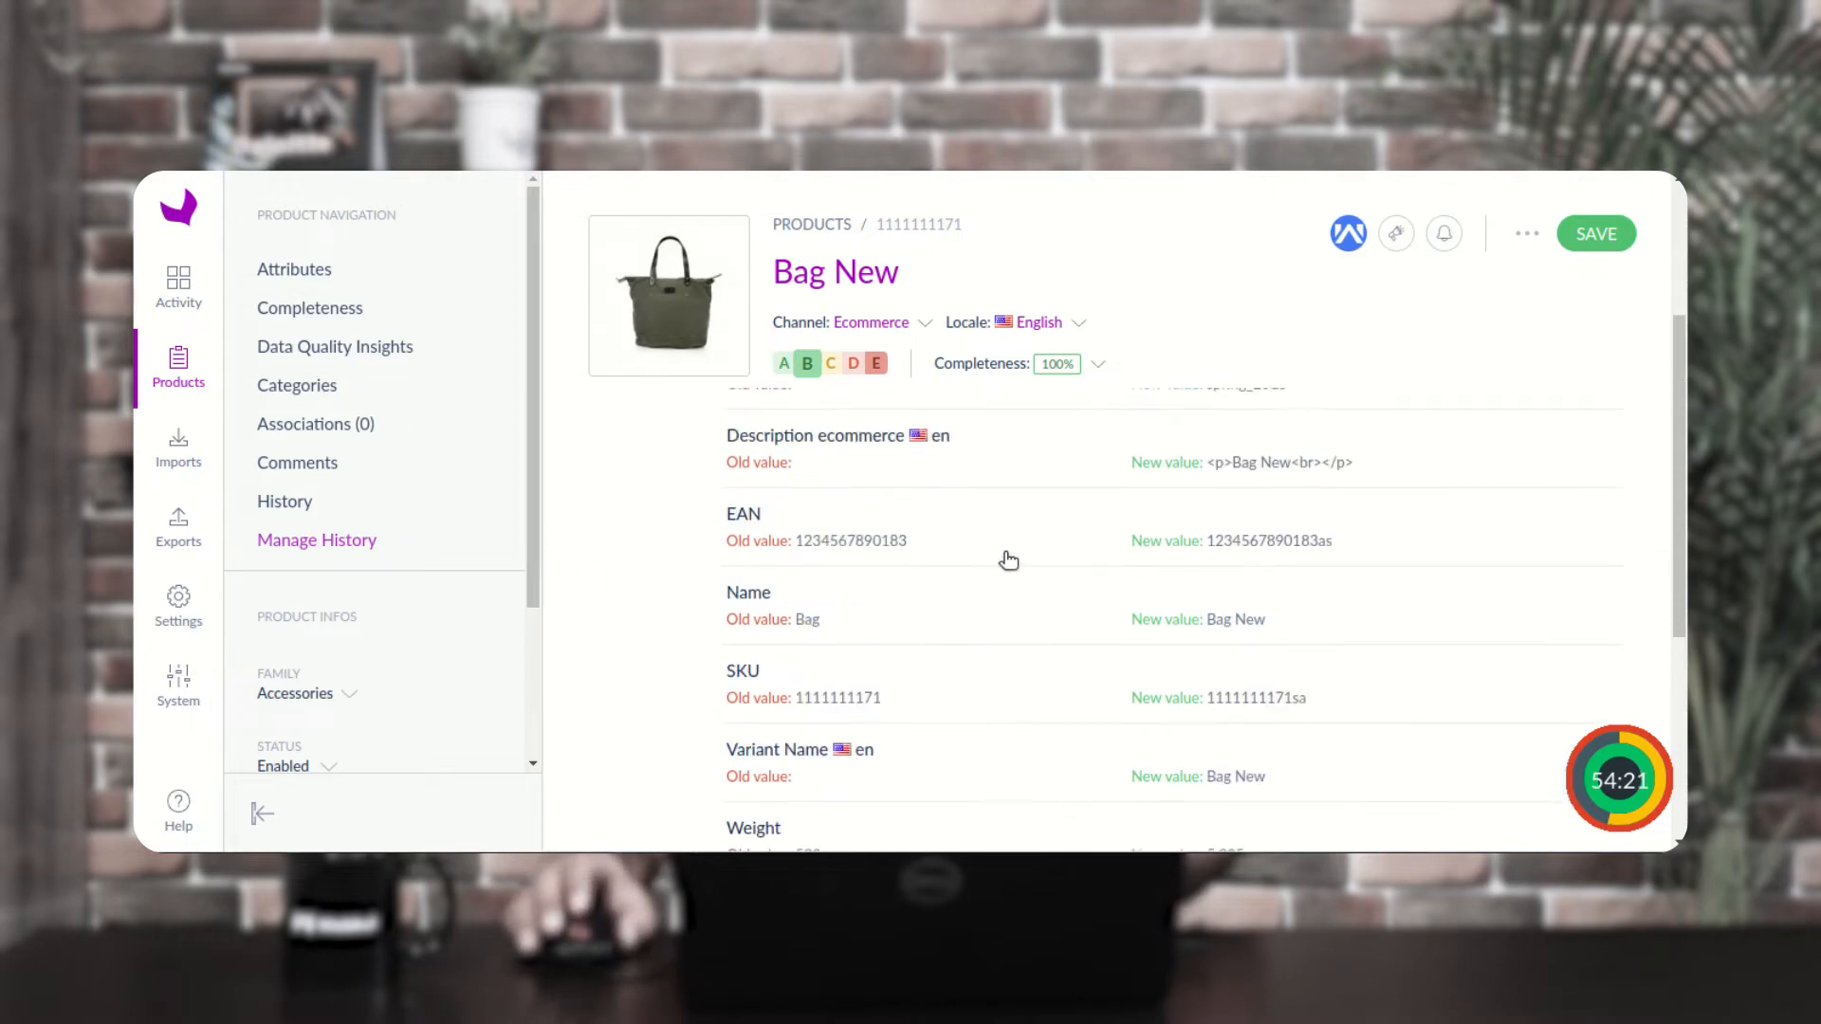
Review the edited attribute values from collection to SKU, checking the suffixes added to the EAN and SKU
{"action": "left_click", "coordinate": [326, 268]}
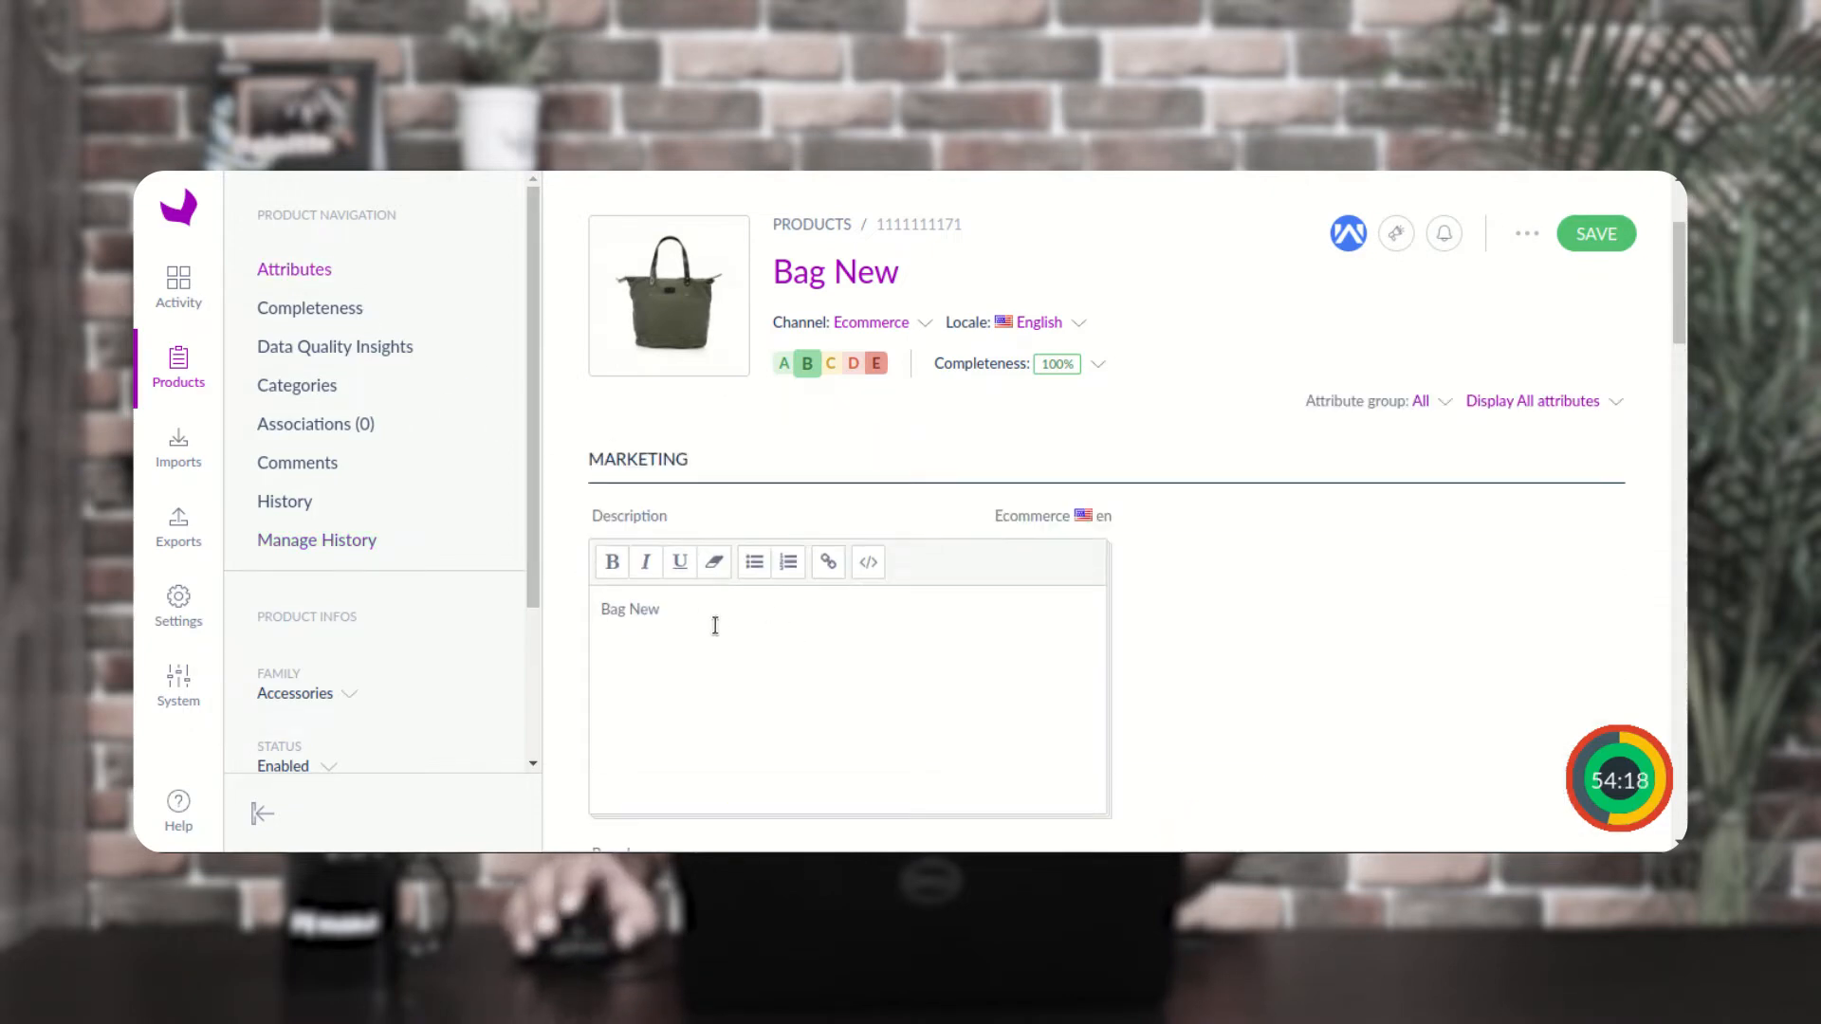
{"action": "left_click", "coordinate": [683, 550]}
{"action": "scroll", "coordinate": [737, 634], "scroll_direction": "down", "scroll_amount": 2}
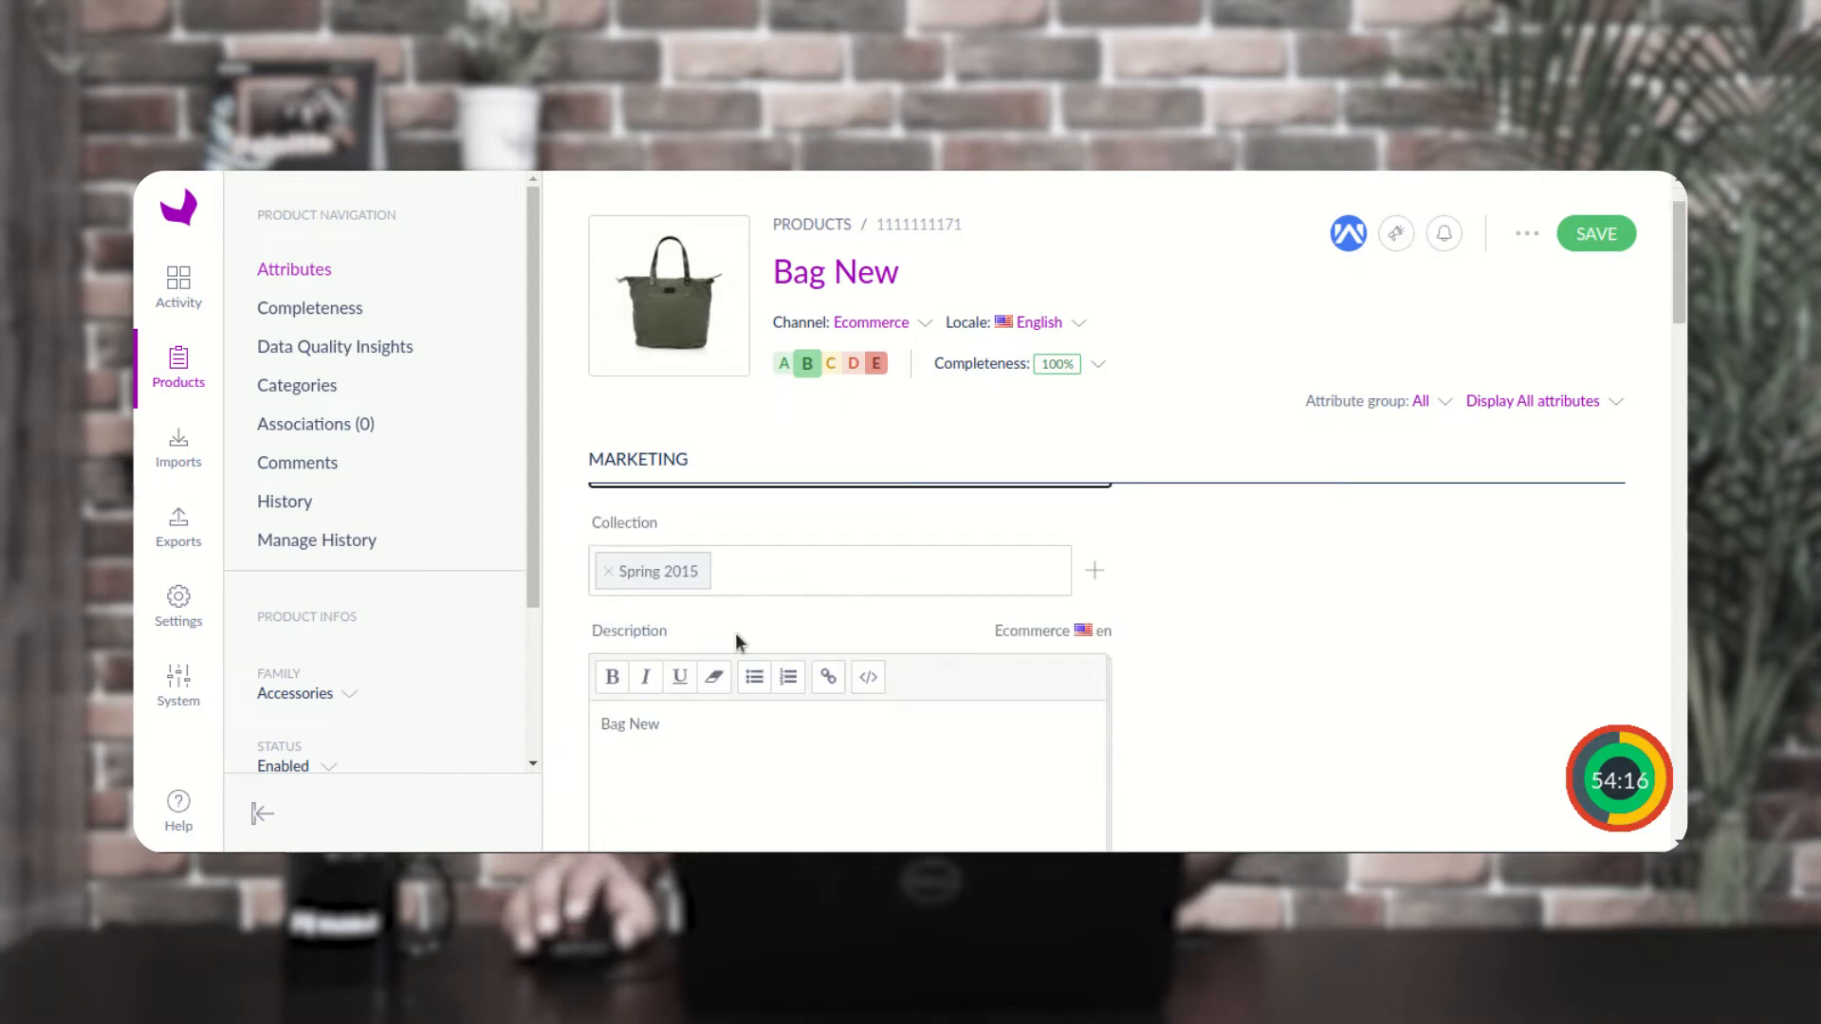
{"action": "scroll", "coordinate": [702, 590], "scroll_direction": "down", "scroll_amount": 1}
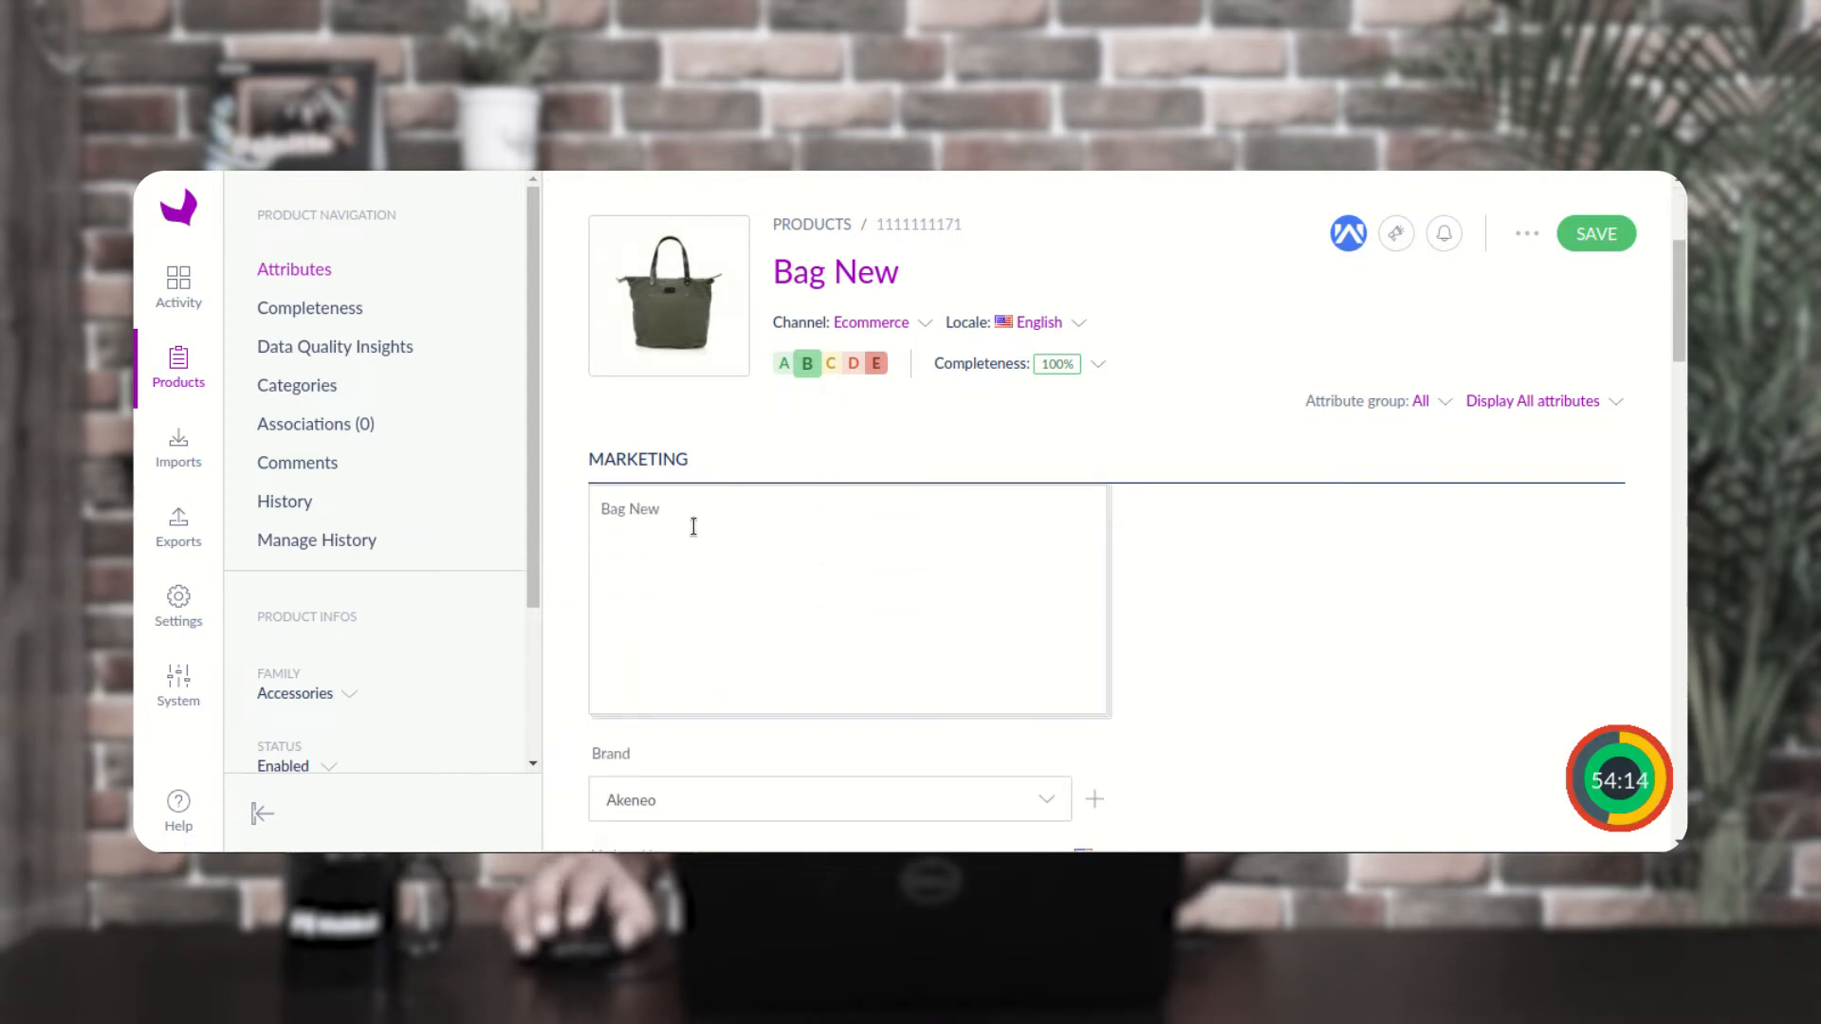
{"action": "scroll", "coordinate": [738, 578], "scroll_direction": "down", "scroll_amount": 3}
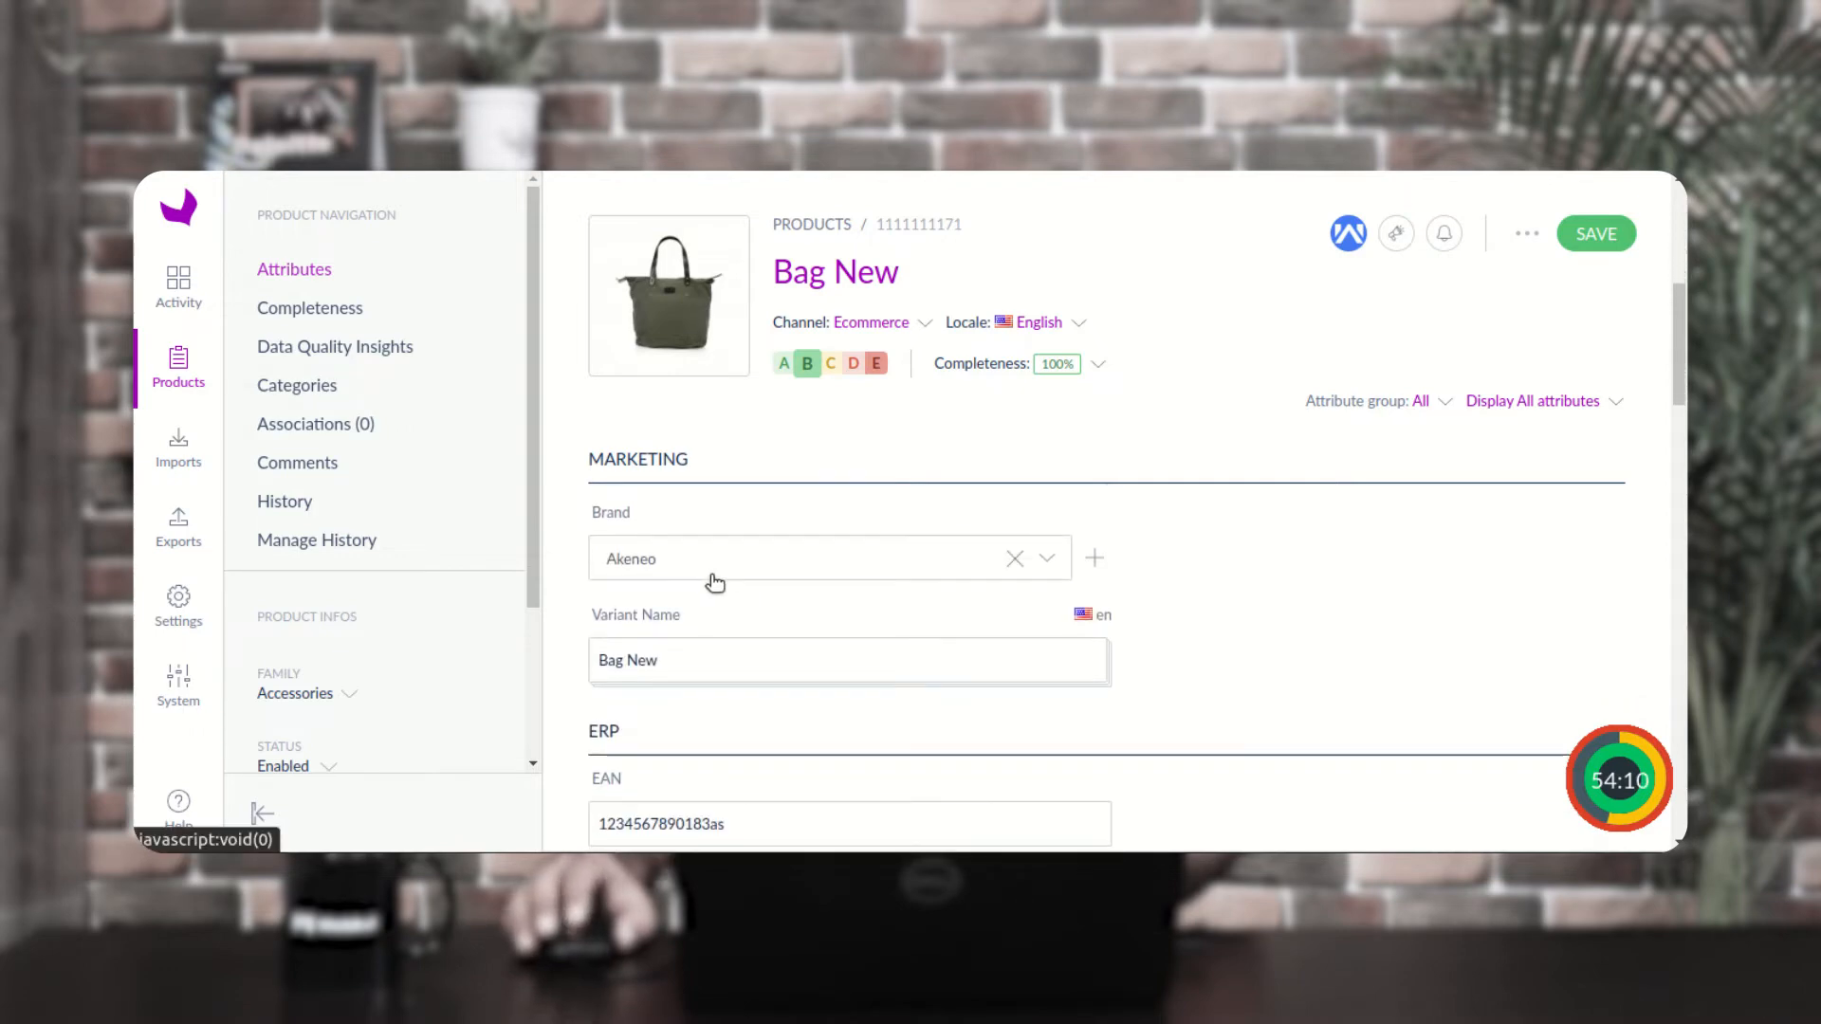
{"action": "scroll", "coordinate": [715, 582], "scroll_direction": "down", "scroll_amount": 2}
{"action": "scroll", "coordinate": [702, 559], "scroll_direction": "down", "scroll_amount": 1}
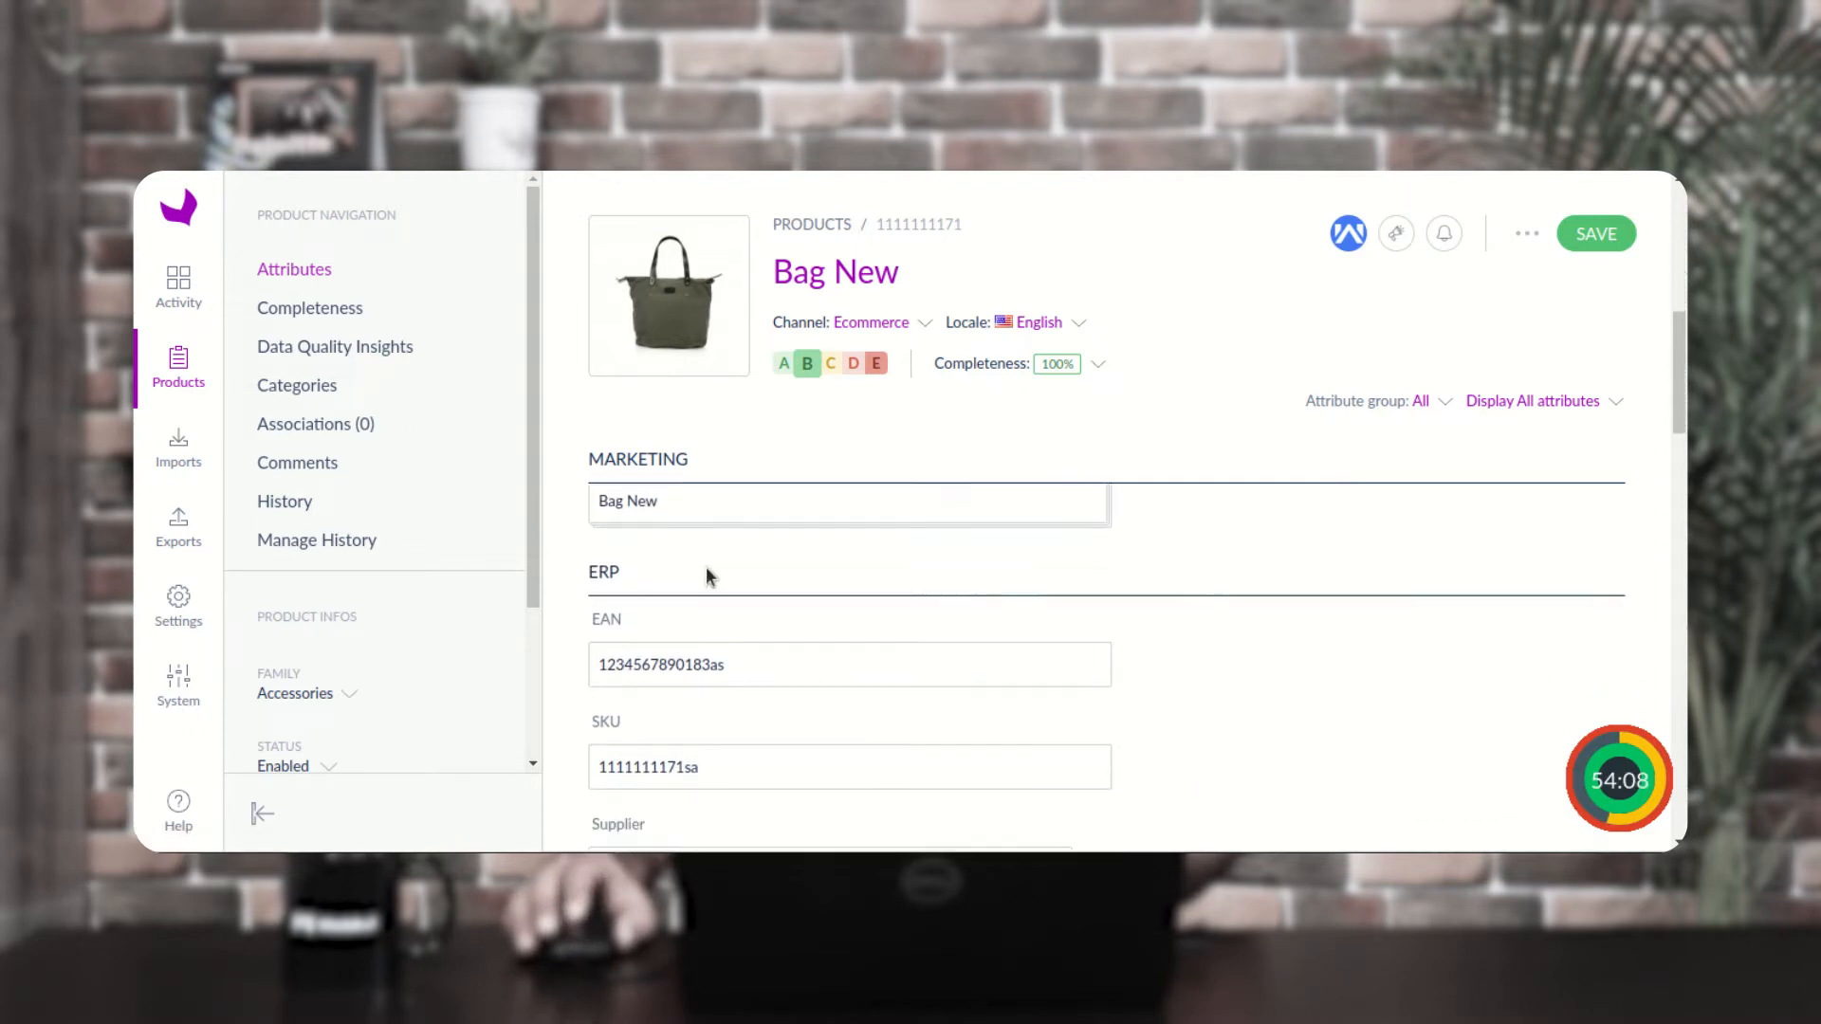
{"action": "scroll", "coordinate": [707, 572], "scroll_direction": "down", "scroll_amount": 1}
{"action": "left_click", "coordinate": [761, 581]}
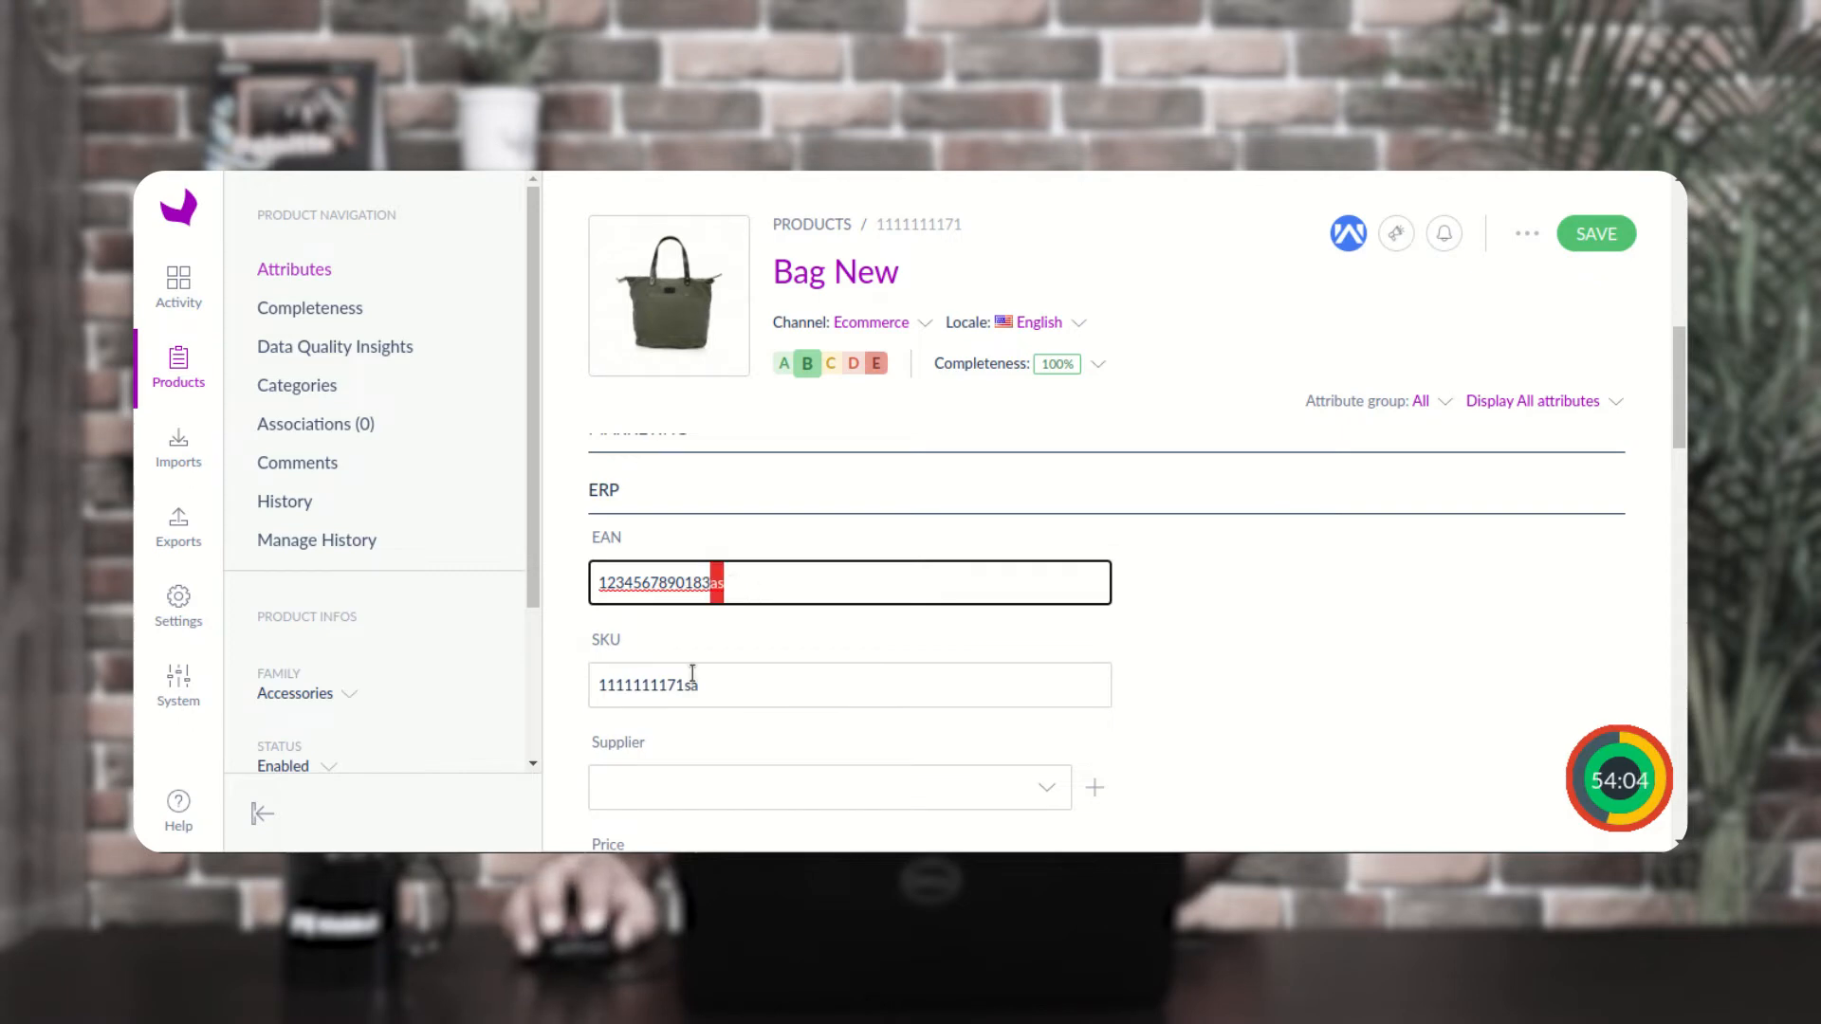
{"action": "left_click", "coordinate": [722, 686]}
{"action": "left_click_drag", "start_coordinate": [698, 685], "coordinate": [683, 684]}
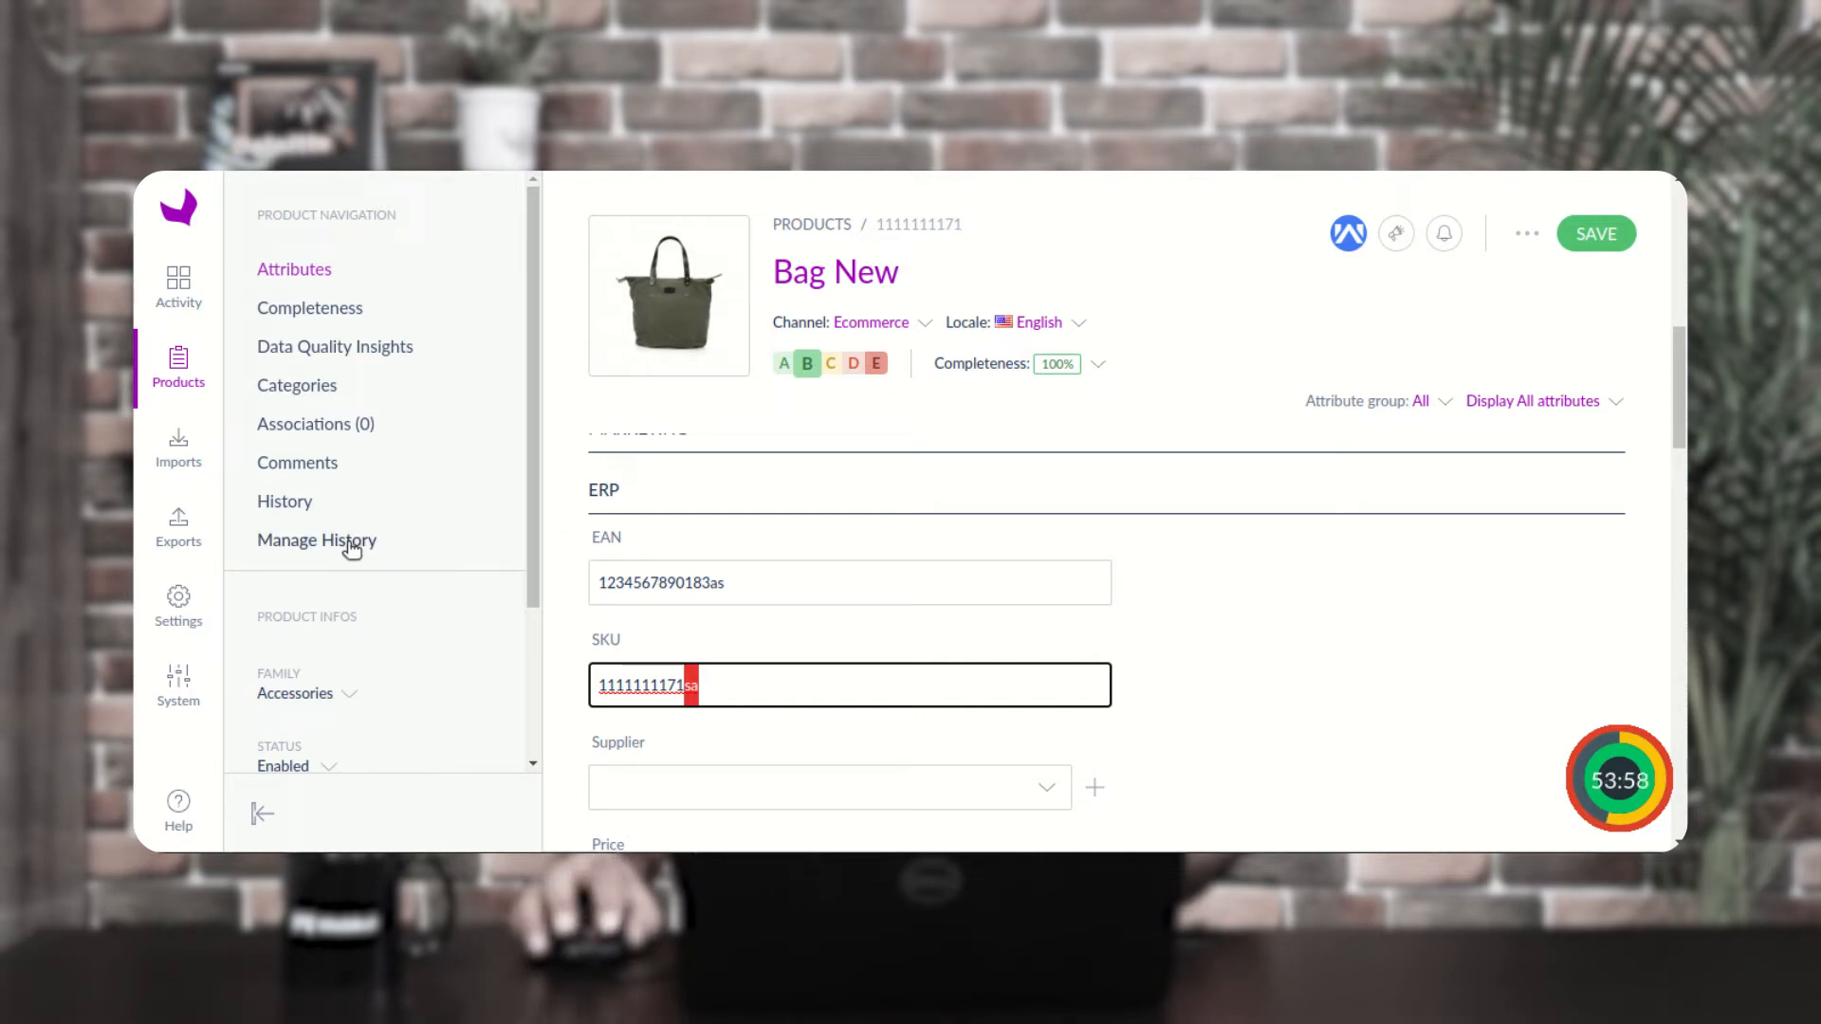
Restore the product's old data from the version 4 entry in Manage History and confirm the restoration
{"action": "left_click", "coordinate": [351, 548]}
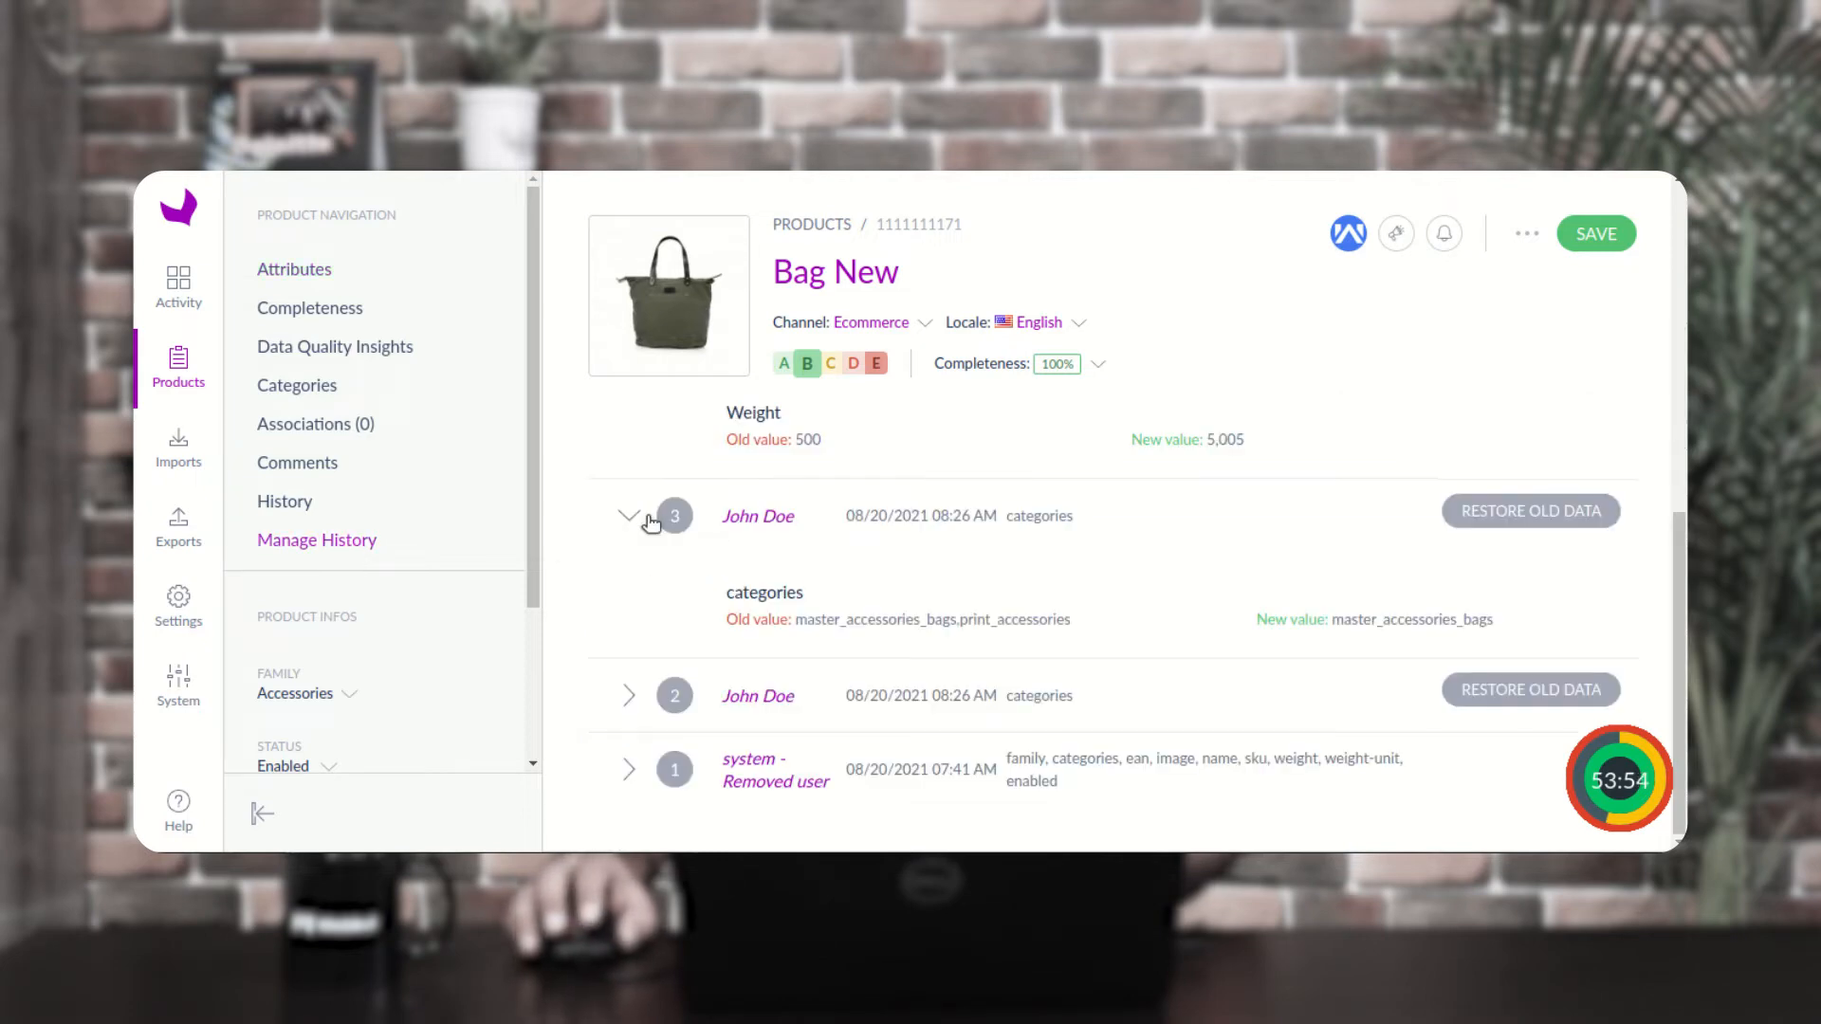
{"action": "scroll", "coordinate": [691, 559], "scroll_direction": "up", "scroll_amount": 5}
{"action": "scroll", "coordinate": [724, 567], "scroll_direction": "up", "scroll_amount": 3}
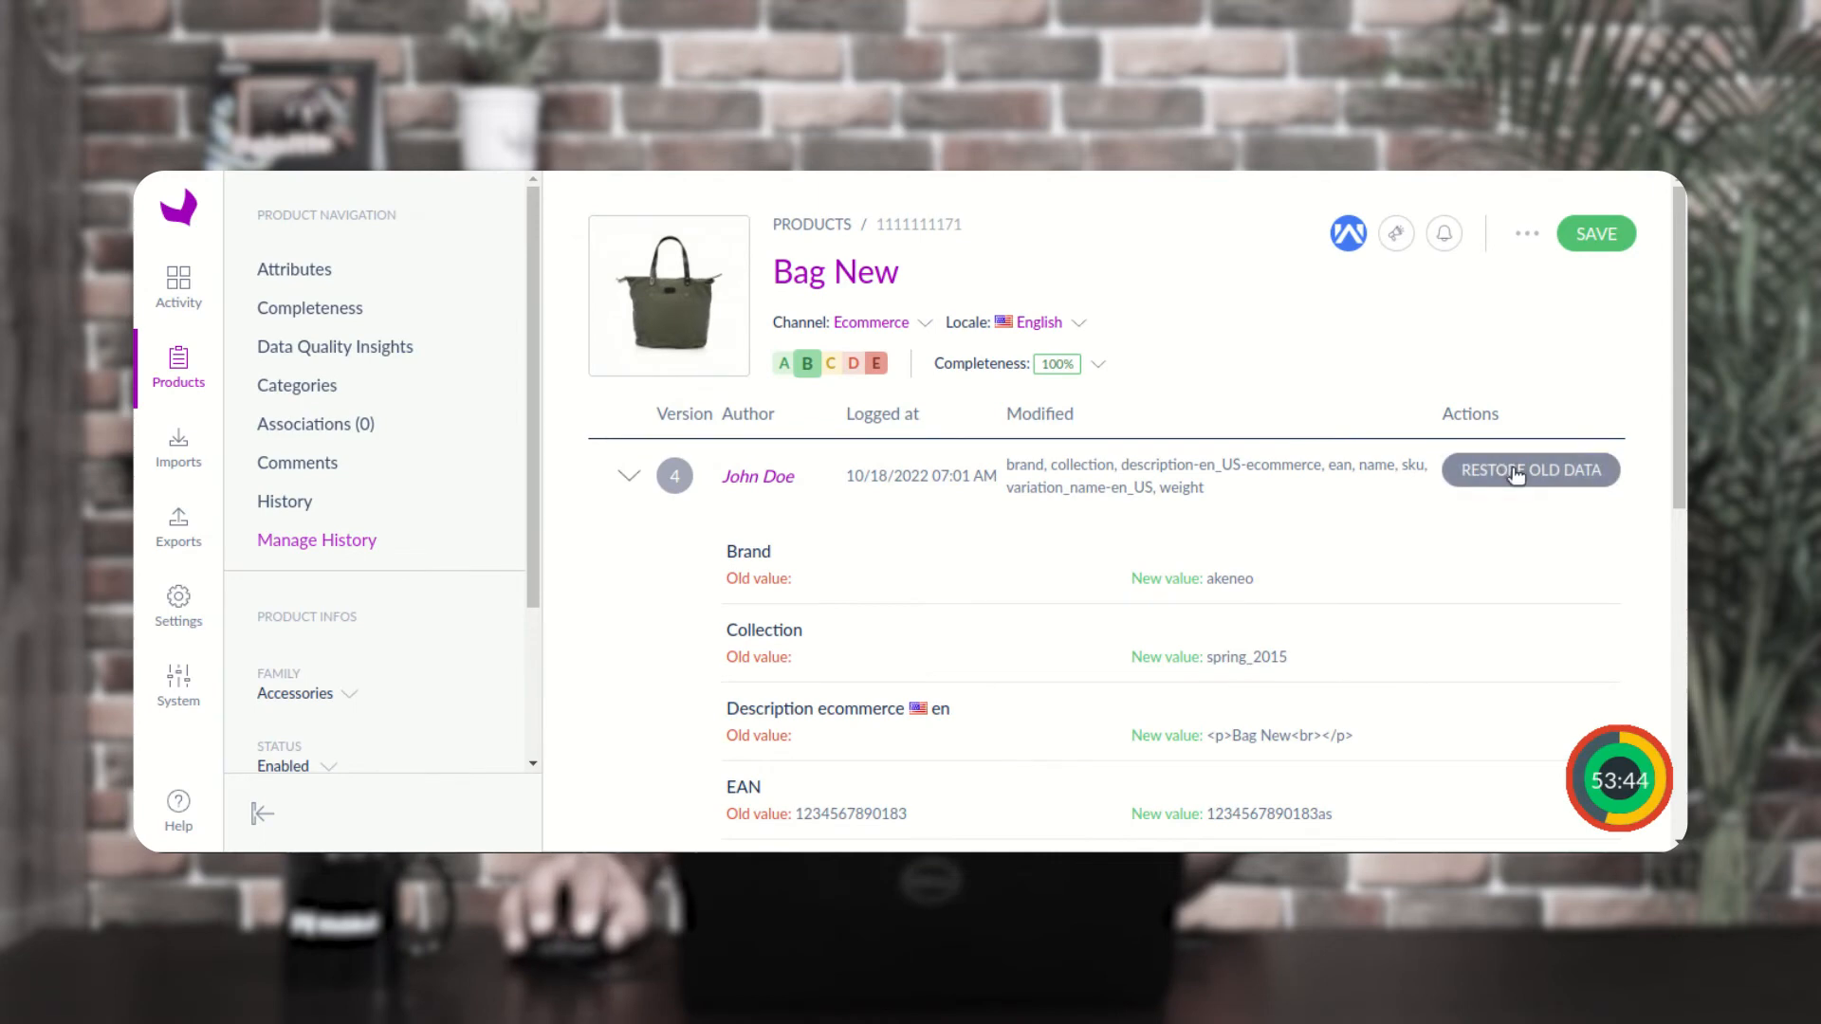
{"action": "left_click", "coordinate": [1516, 474]}
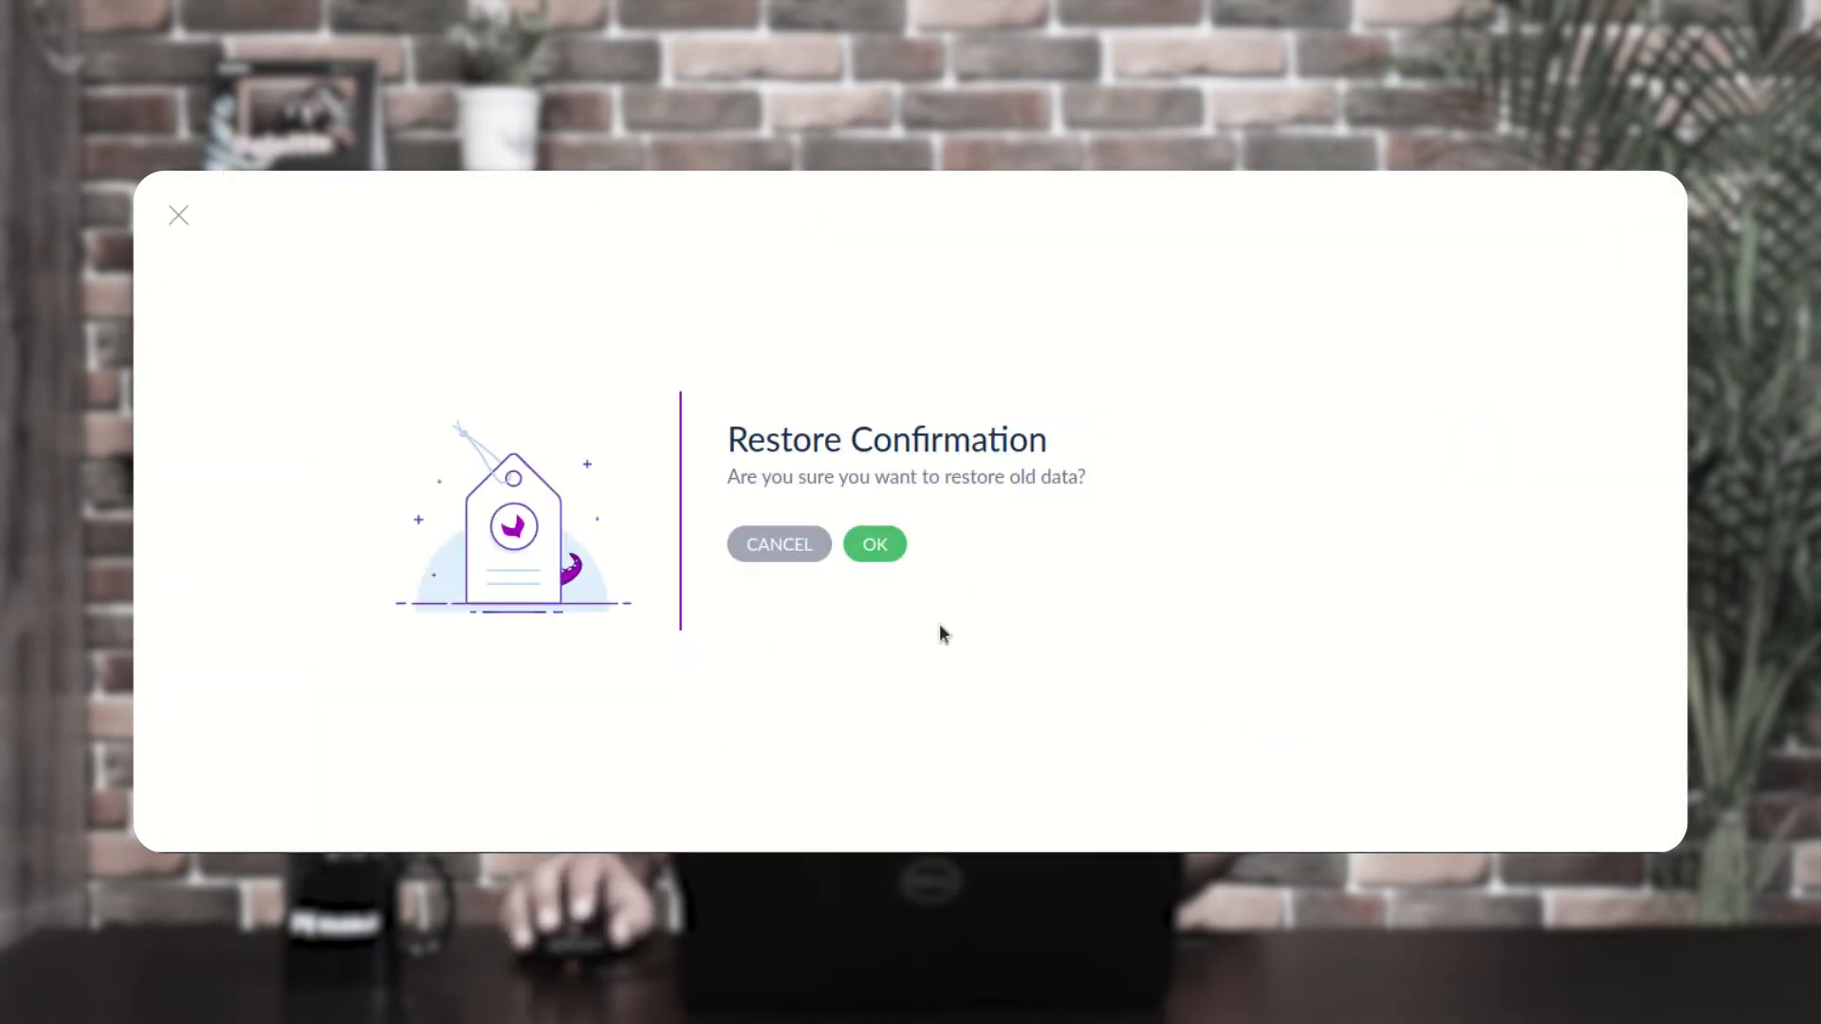
{"action": "left_click", "coordinate": [866, 546]}
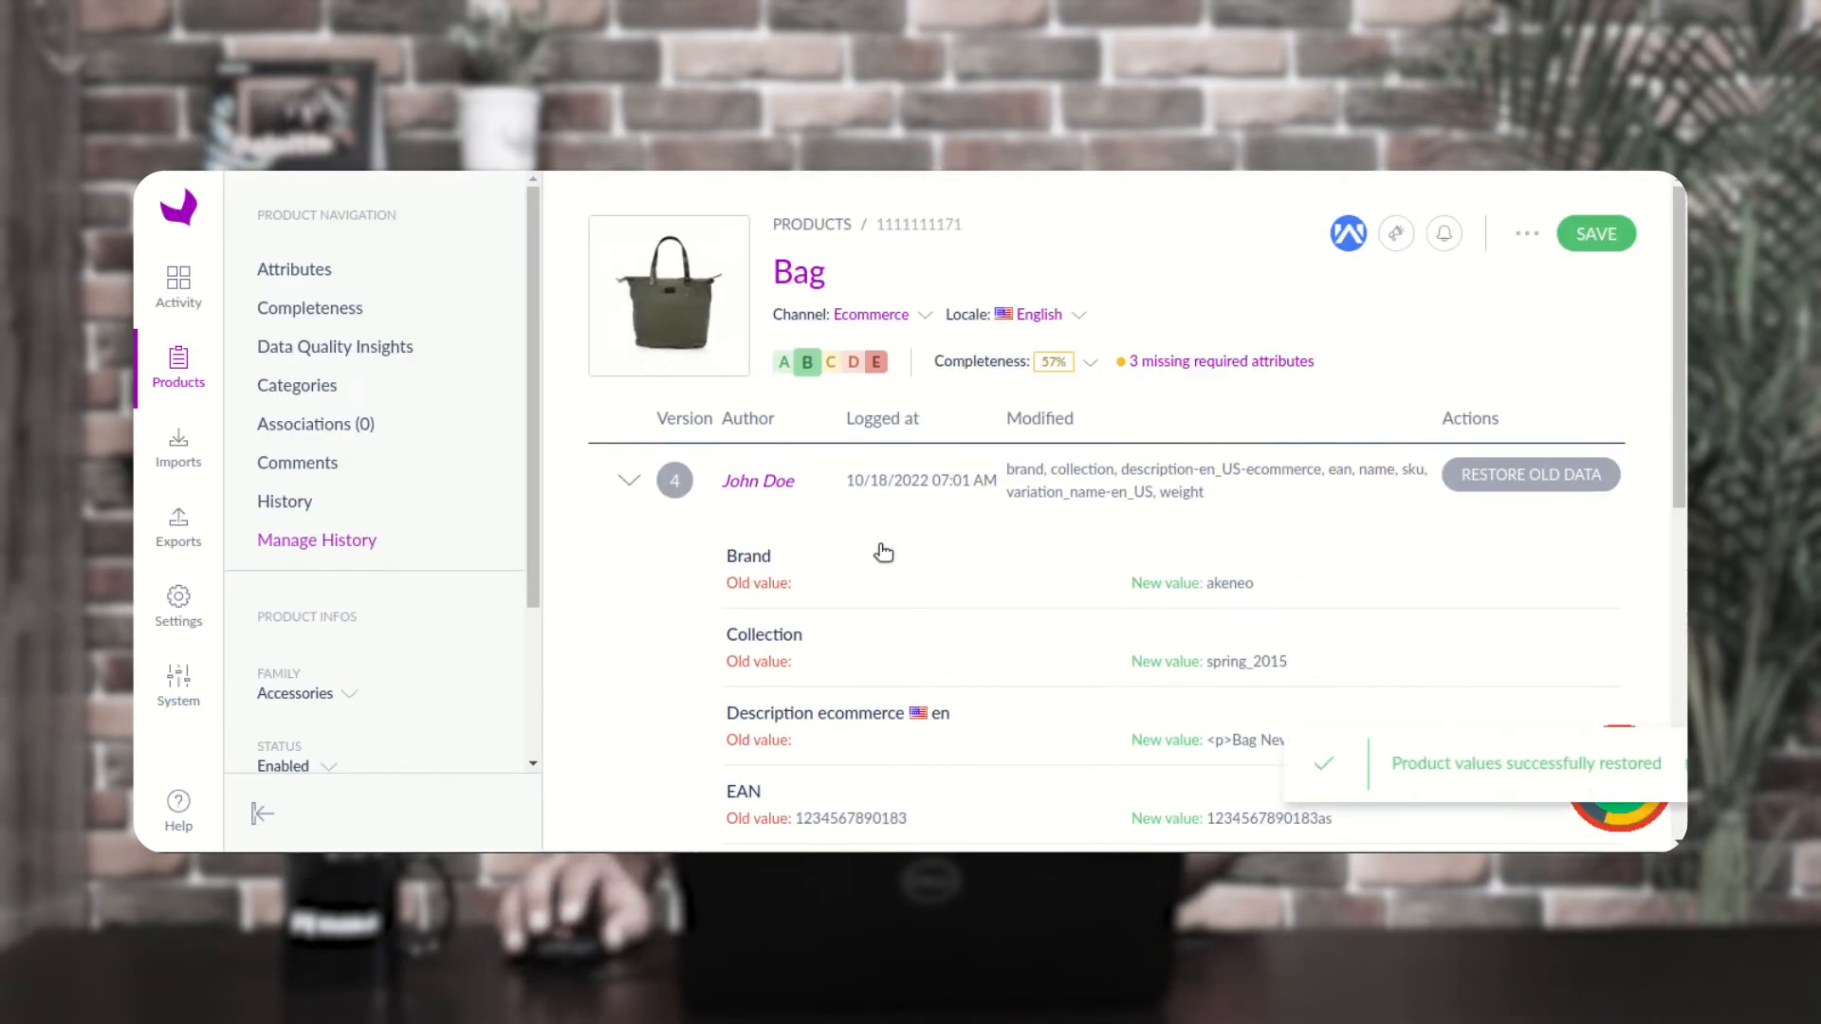
{"action": "left_click_drag", "start_coordinate": [1308, 764], "coordinate": [1519, 759]}
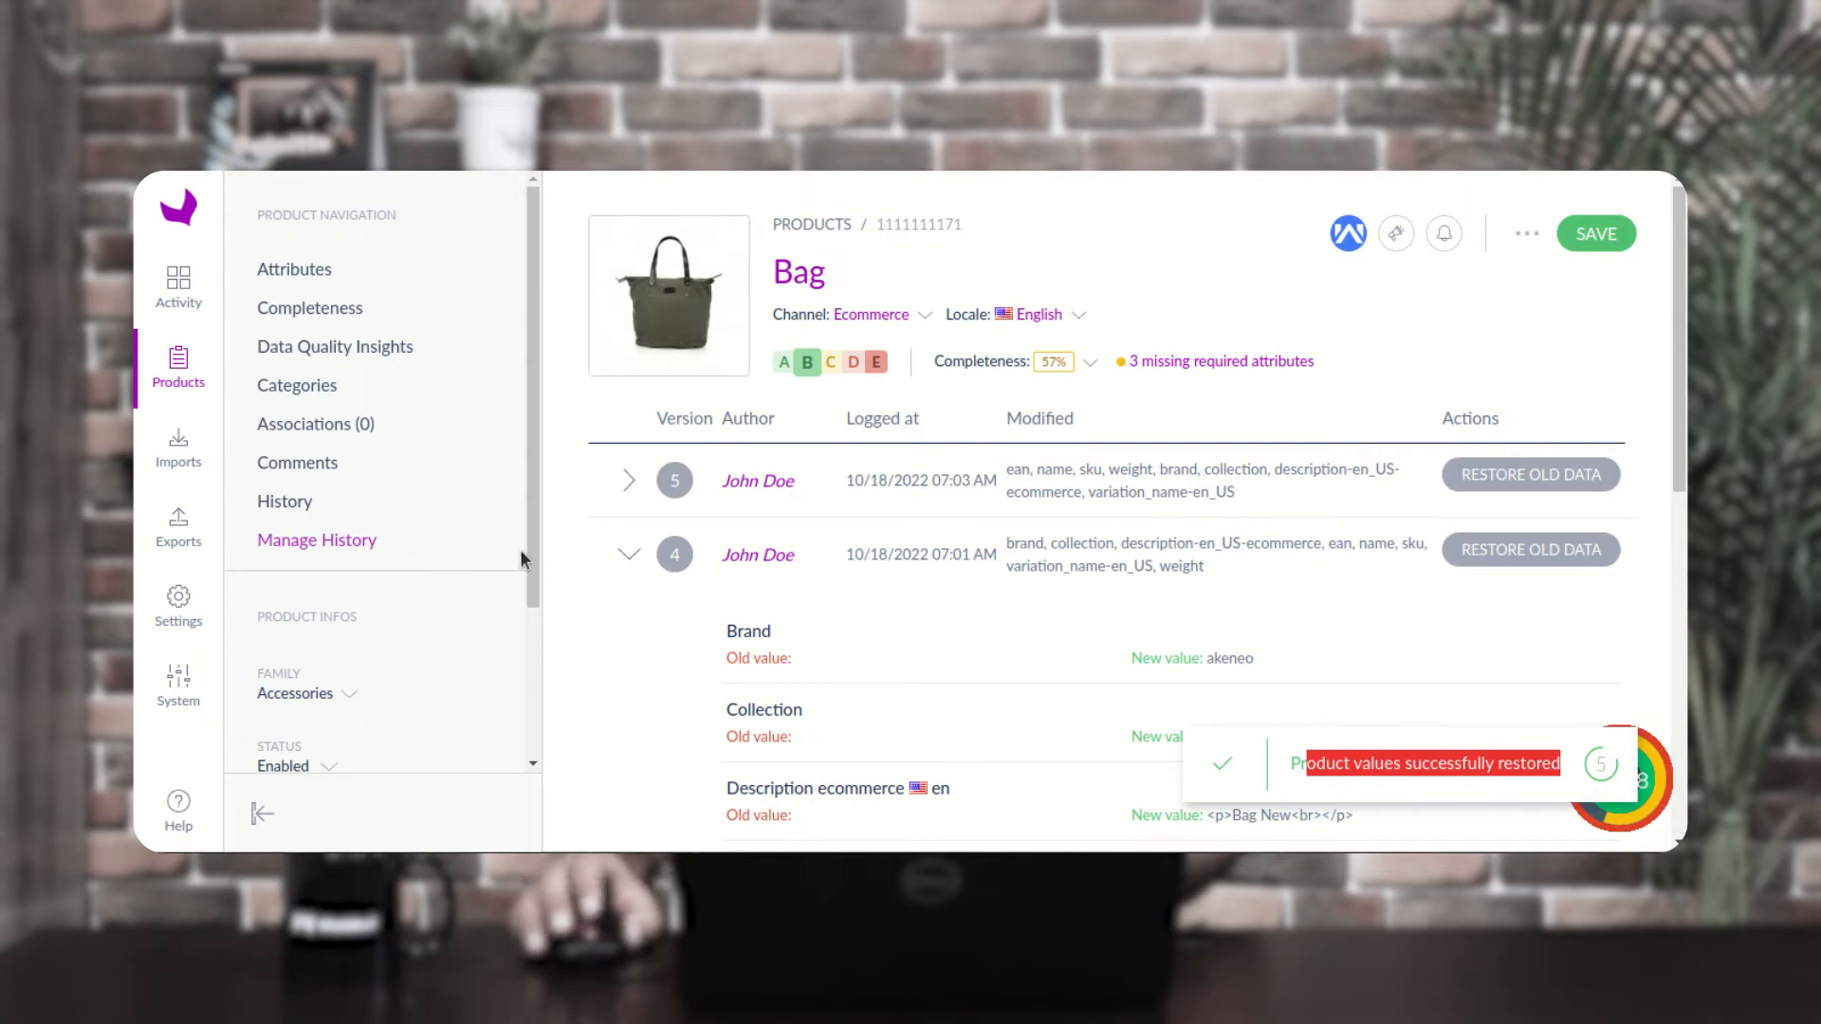
Review the restored attribute values from name and collection through EAN and SKU to weight
{"action": "left_click", "coordinate": [338, 275]}
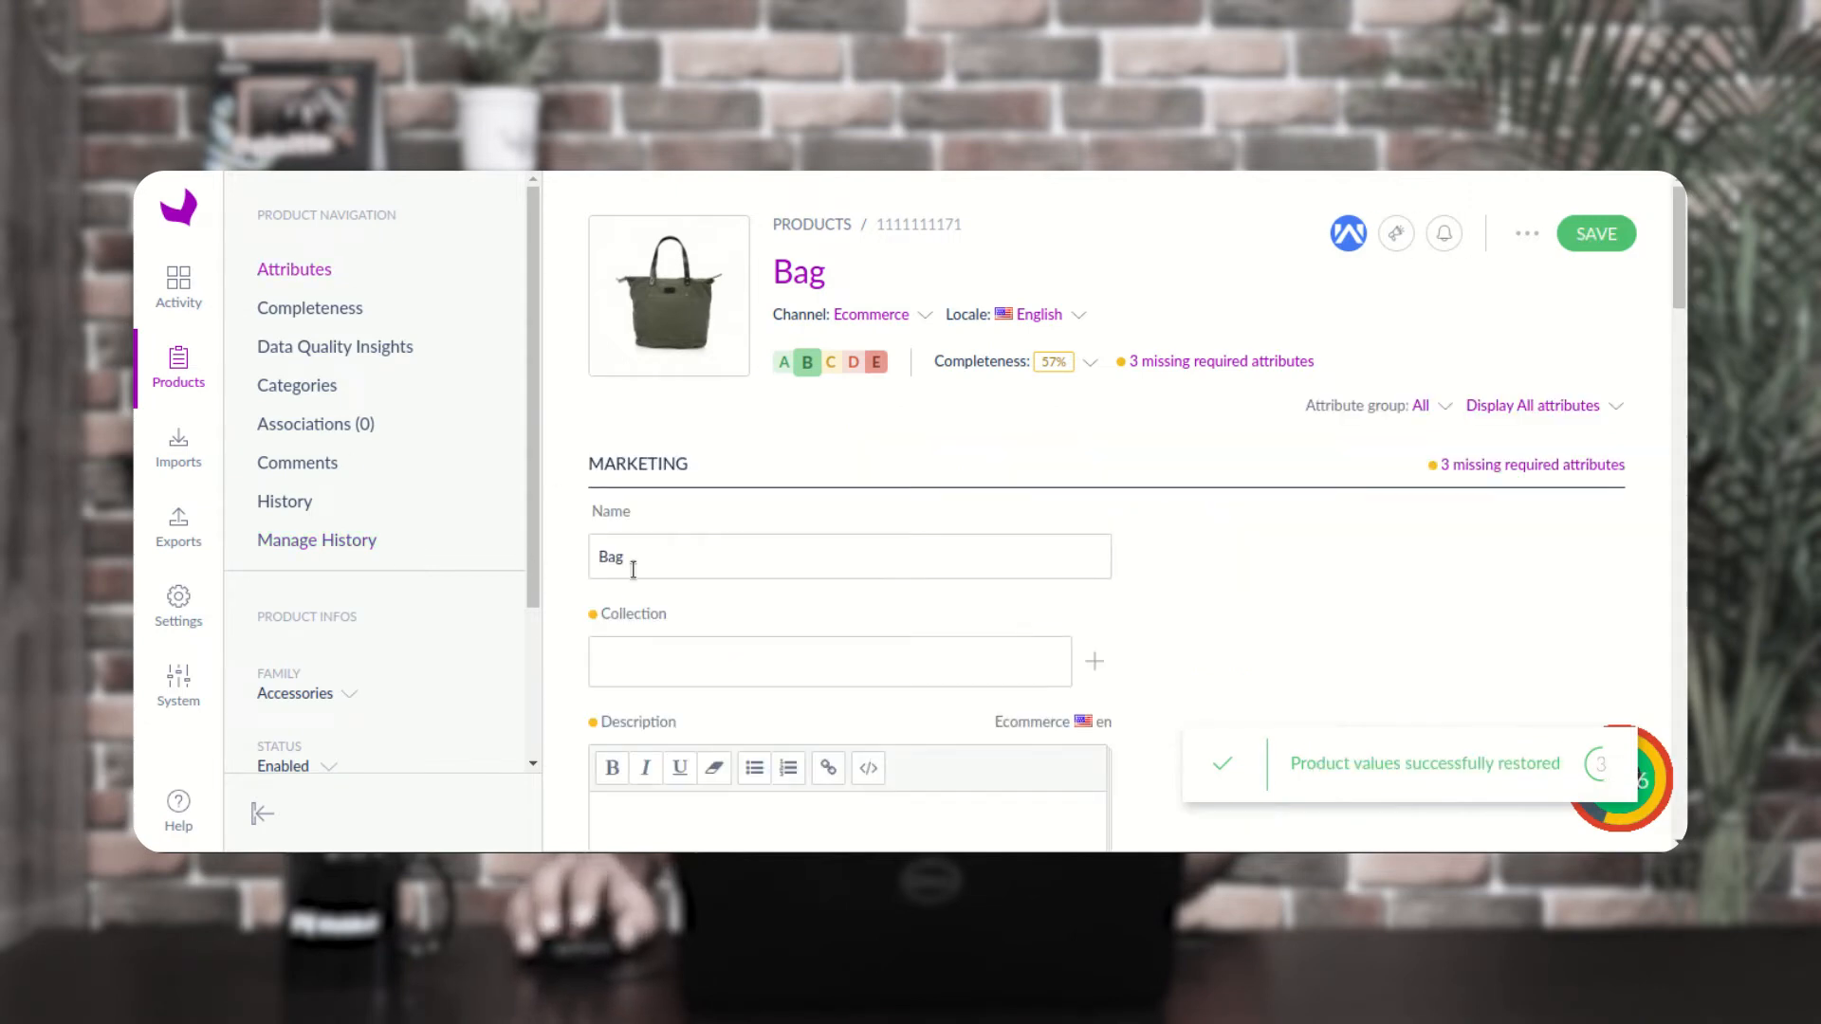
{"action": "scroll", "coordinate": [670, 659], "scroll_direction": "down", "scroll_amount": 4}
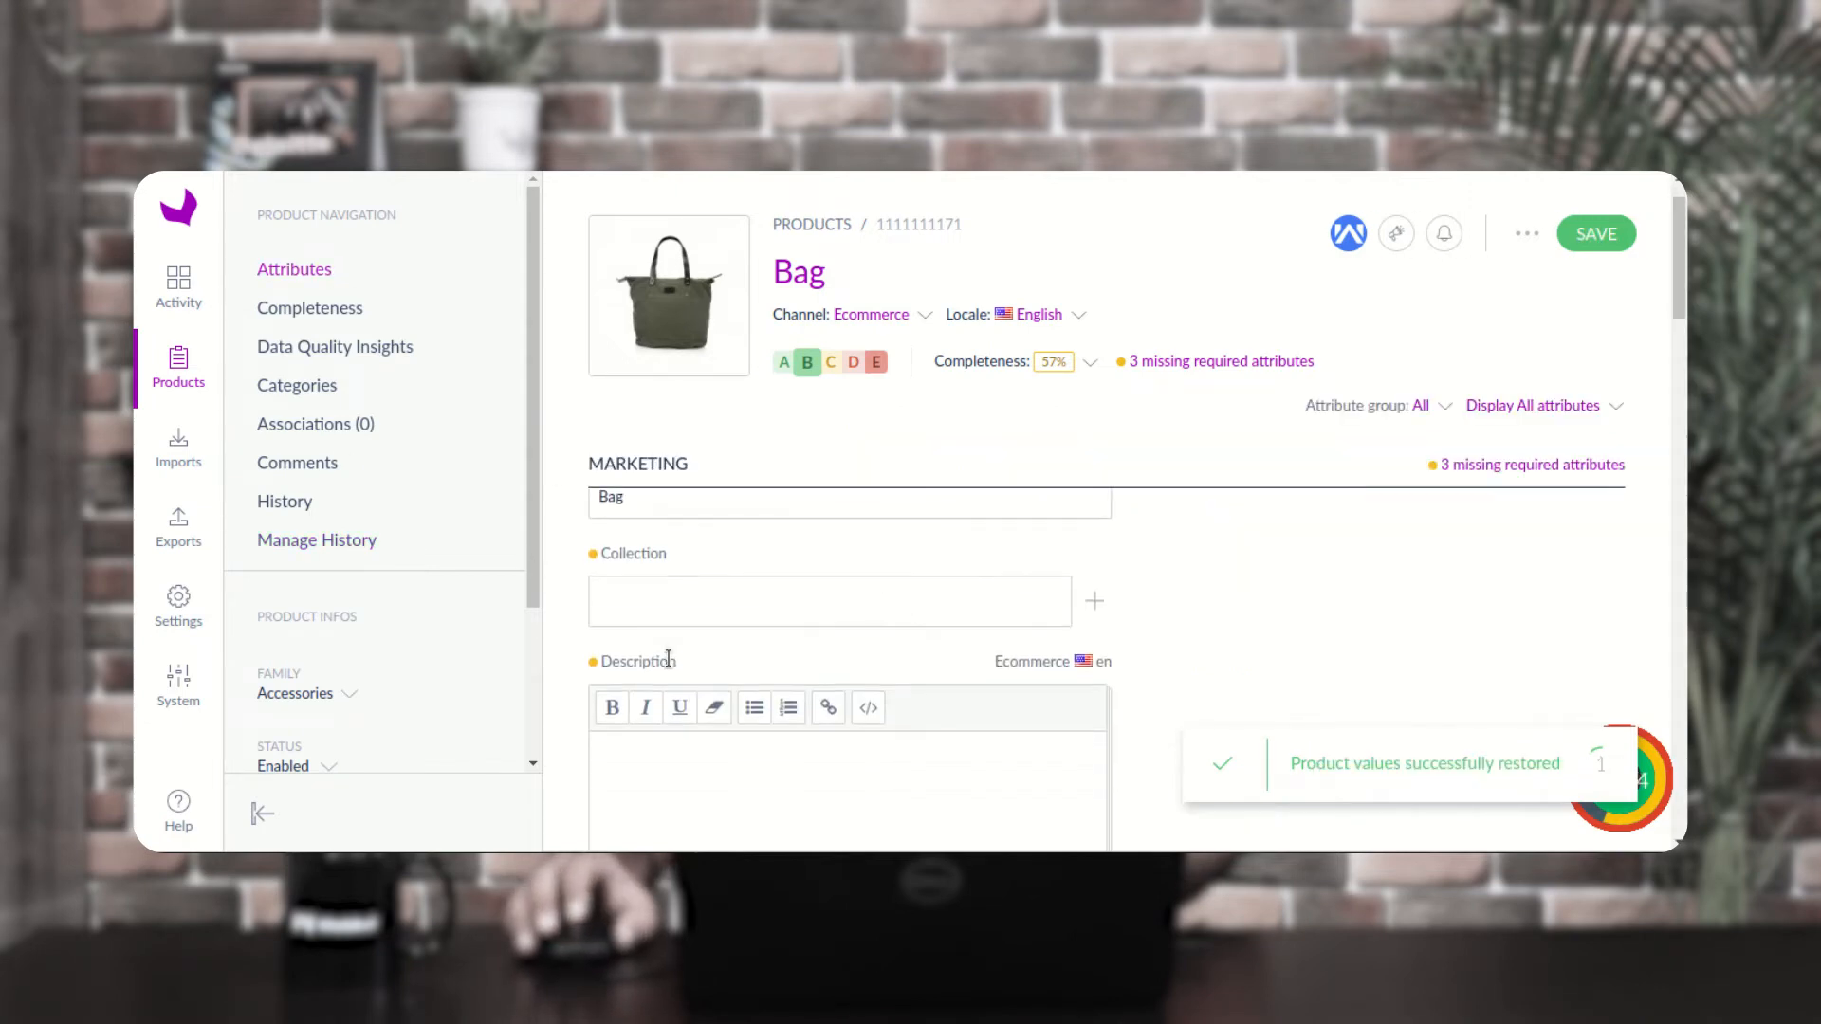
{"action": "scroll", "coordinate": [679, 664], "scroll_direction": "up", "scroll_amount": 4}
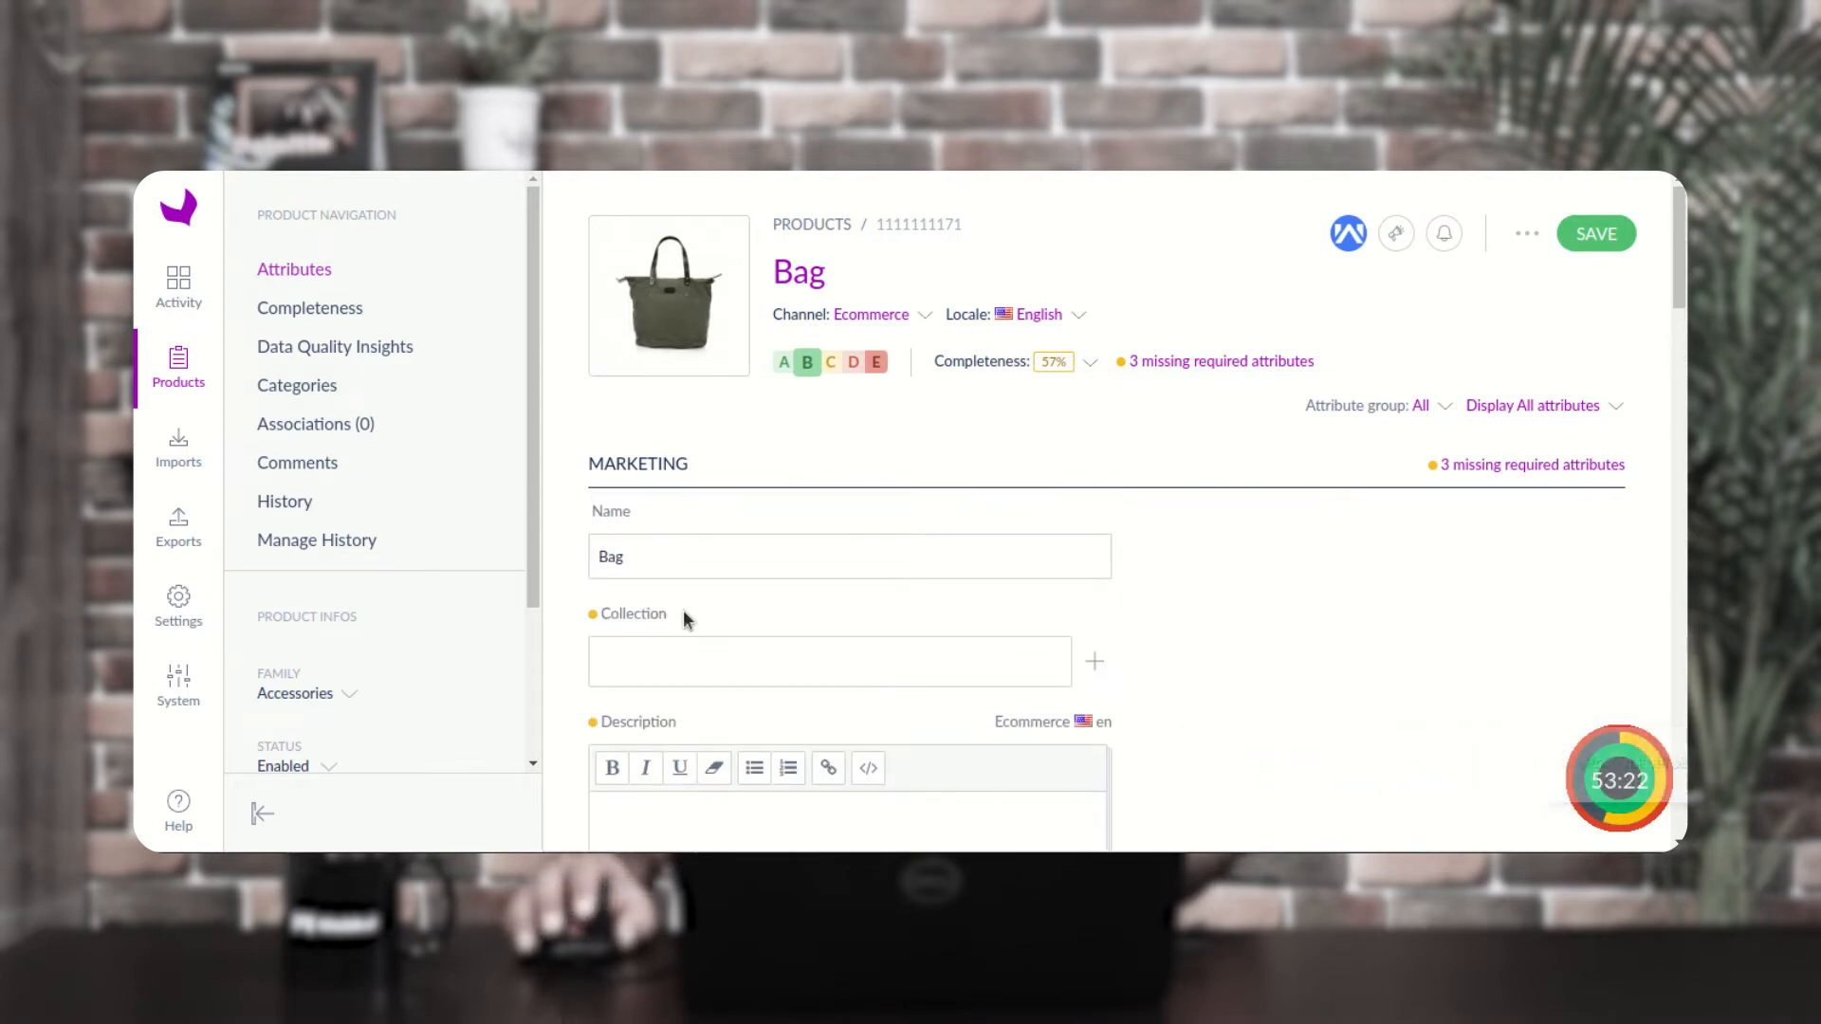
{"action": "left_click", "coordinate": [646, 565]}
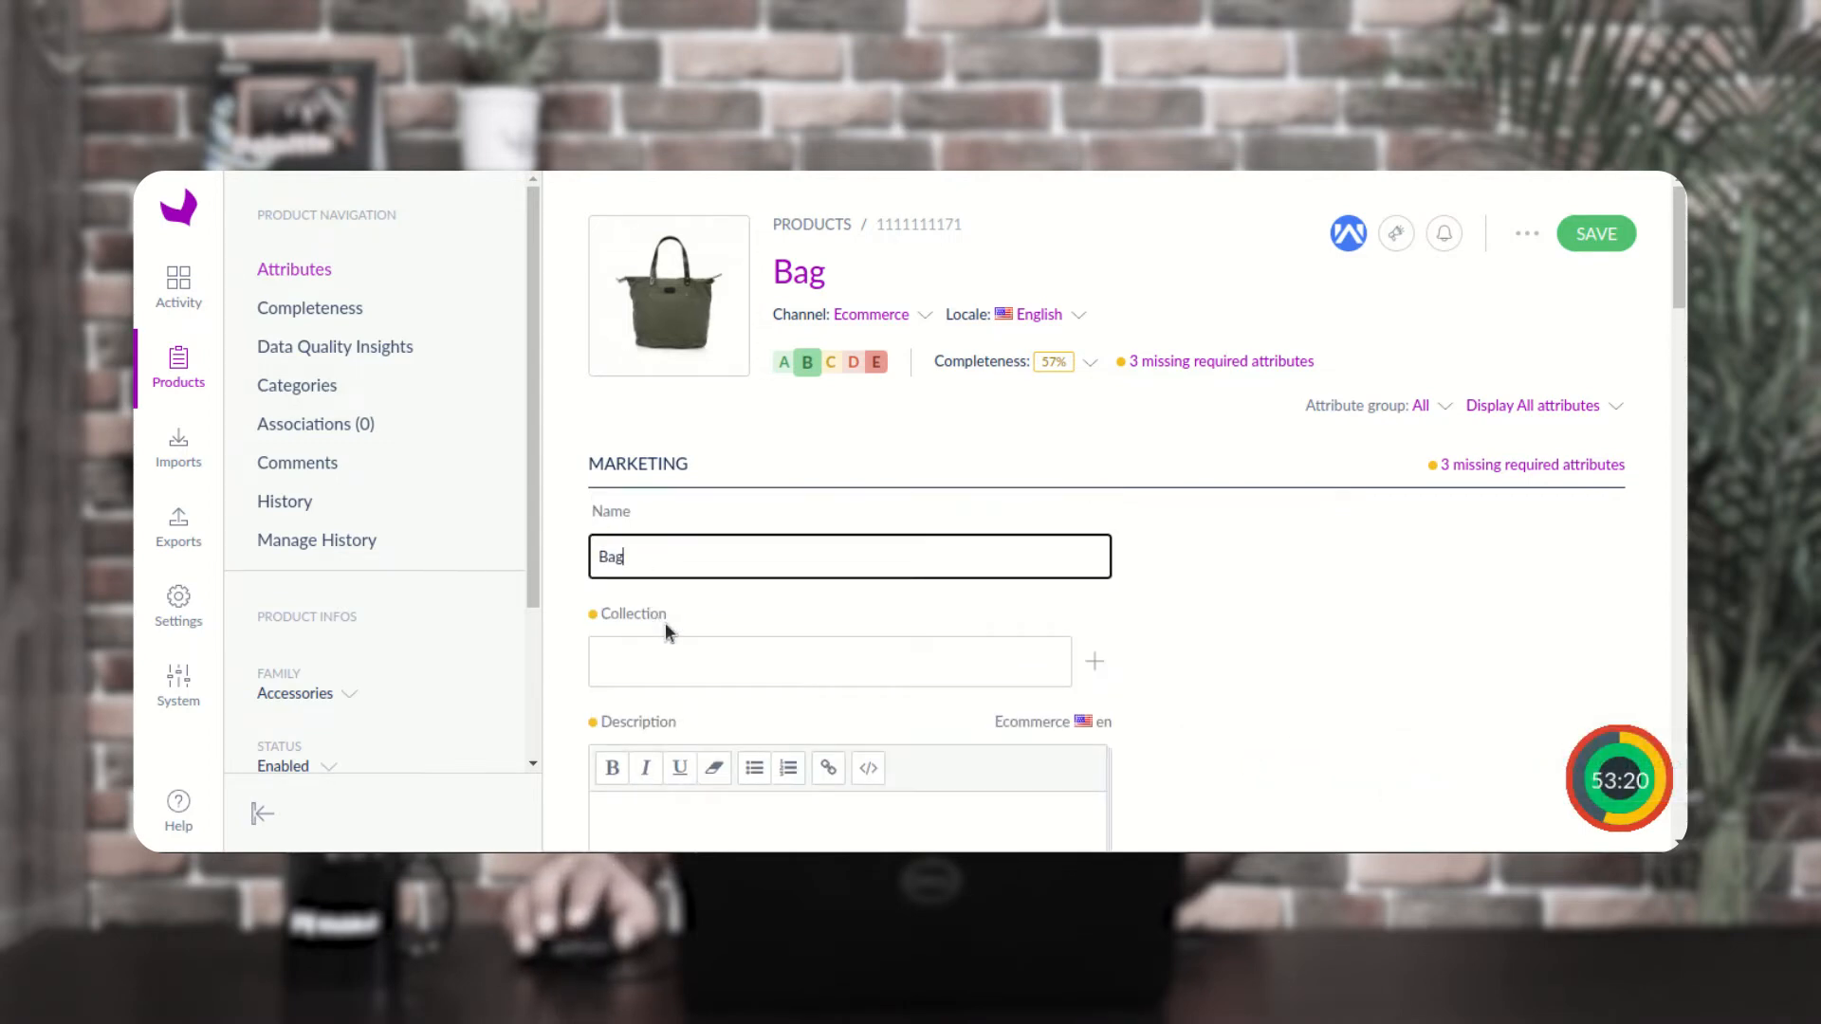
{"action": "scroll", "coordinate": [664, 623], "scroll_direction": "down", "scroll_amount": 2}
{"action": "scroll", "coordinate": [664, 623], "scroll_direction": "down", "scroll_amount": 4}
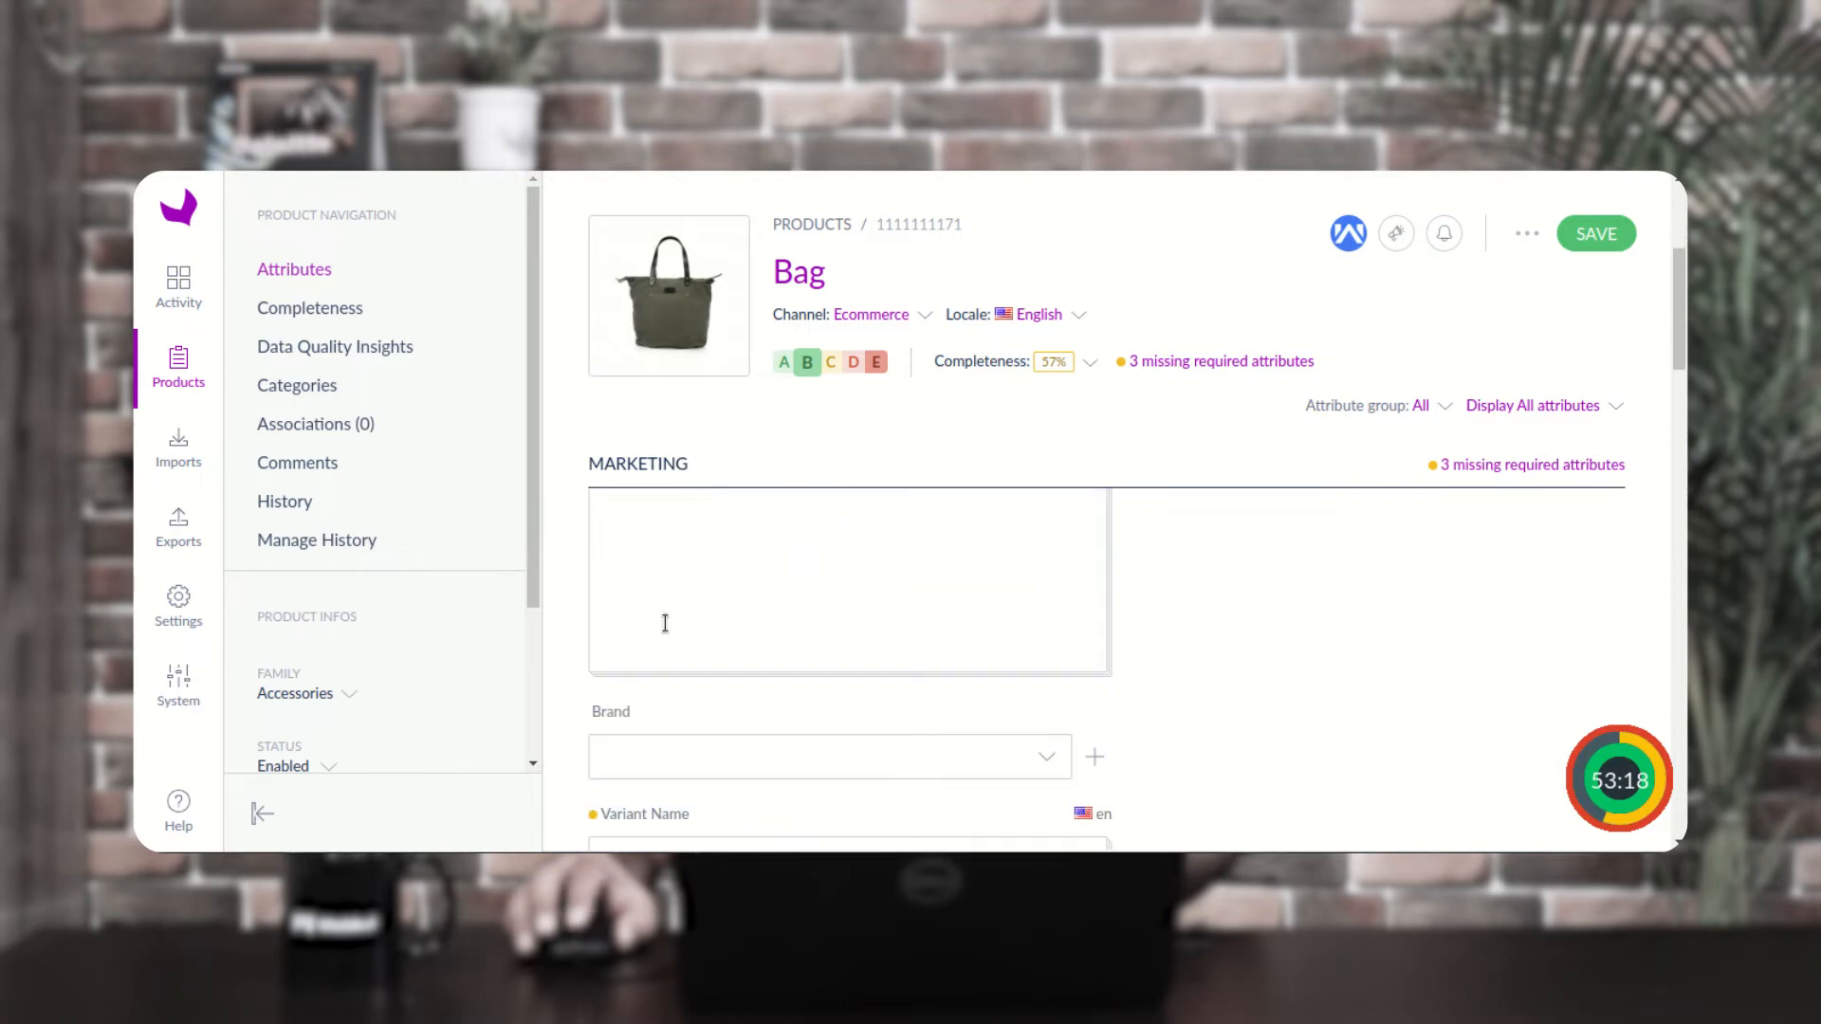
{"action": "scroll", "coordinate": [664, 623], "scroll_direction": "down", "scroll_amount": 3}
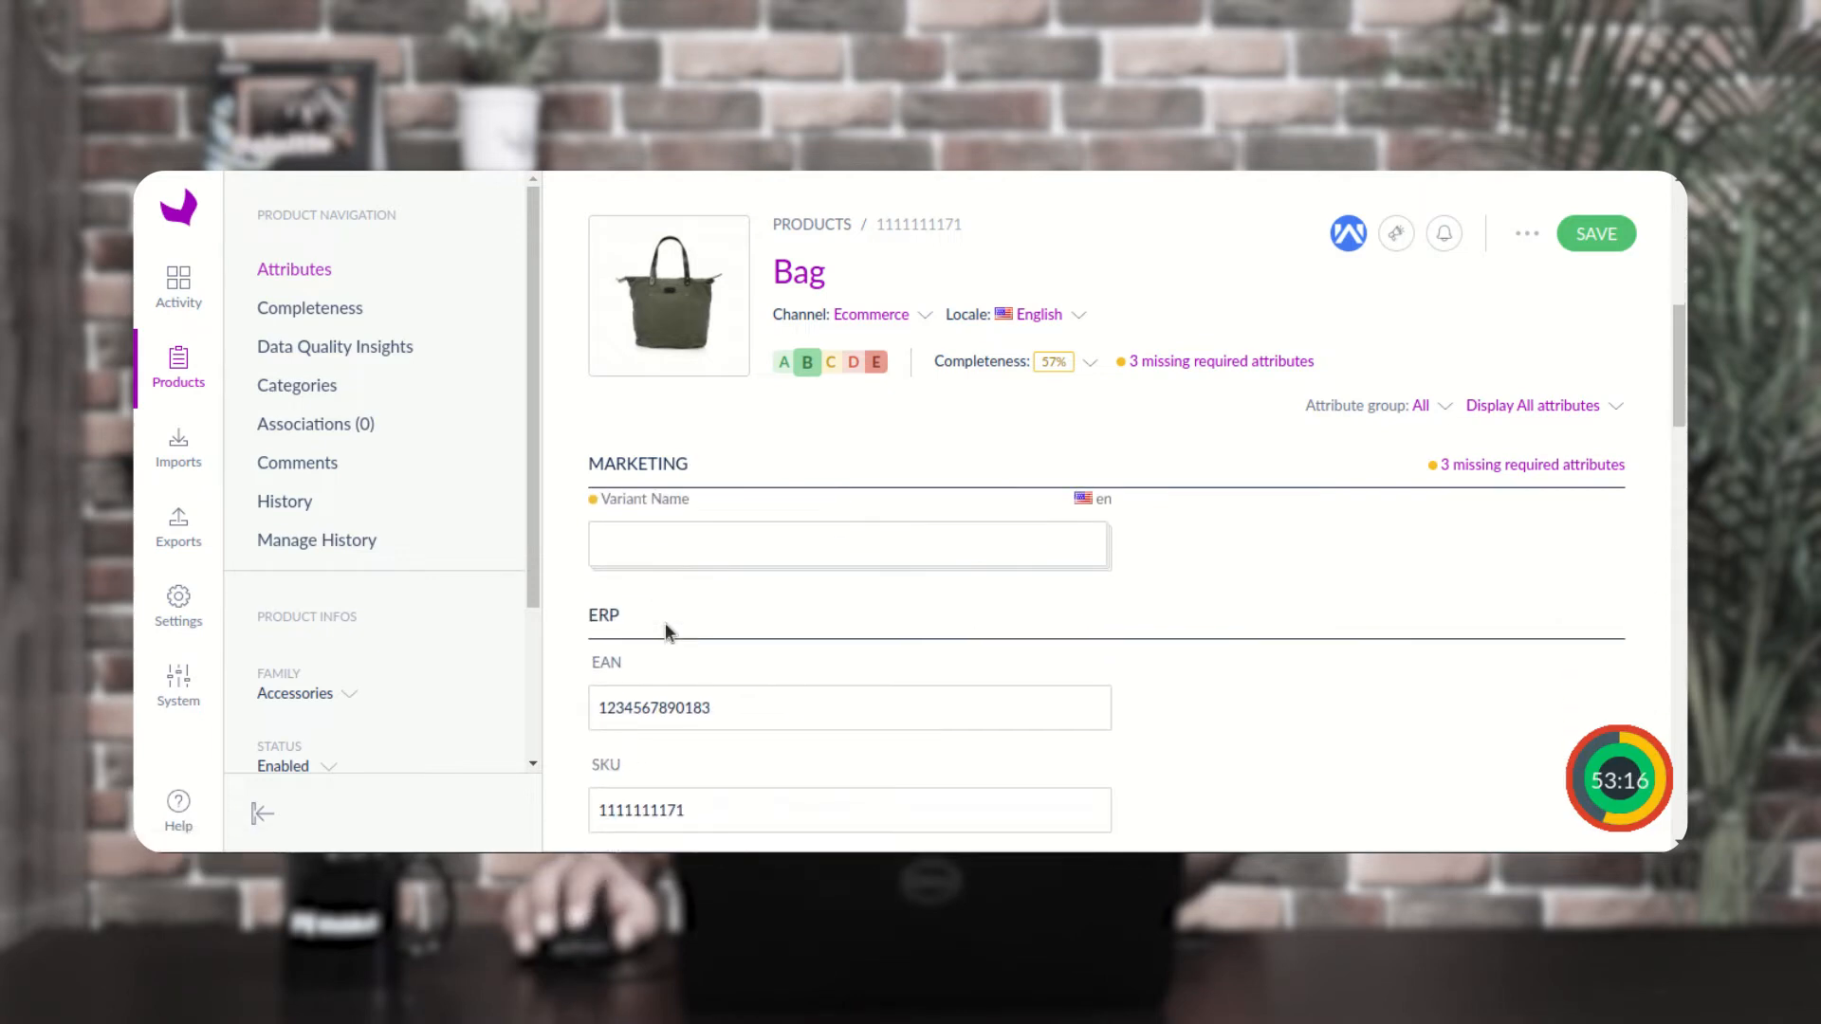
{"action": "left_click", "coordinate": [723, 594]}
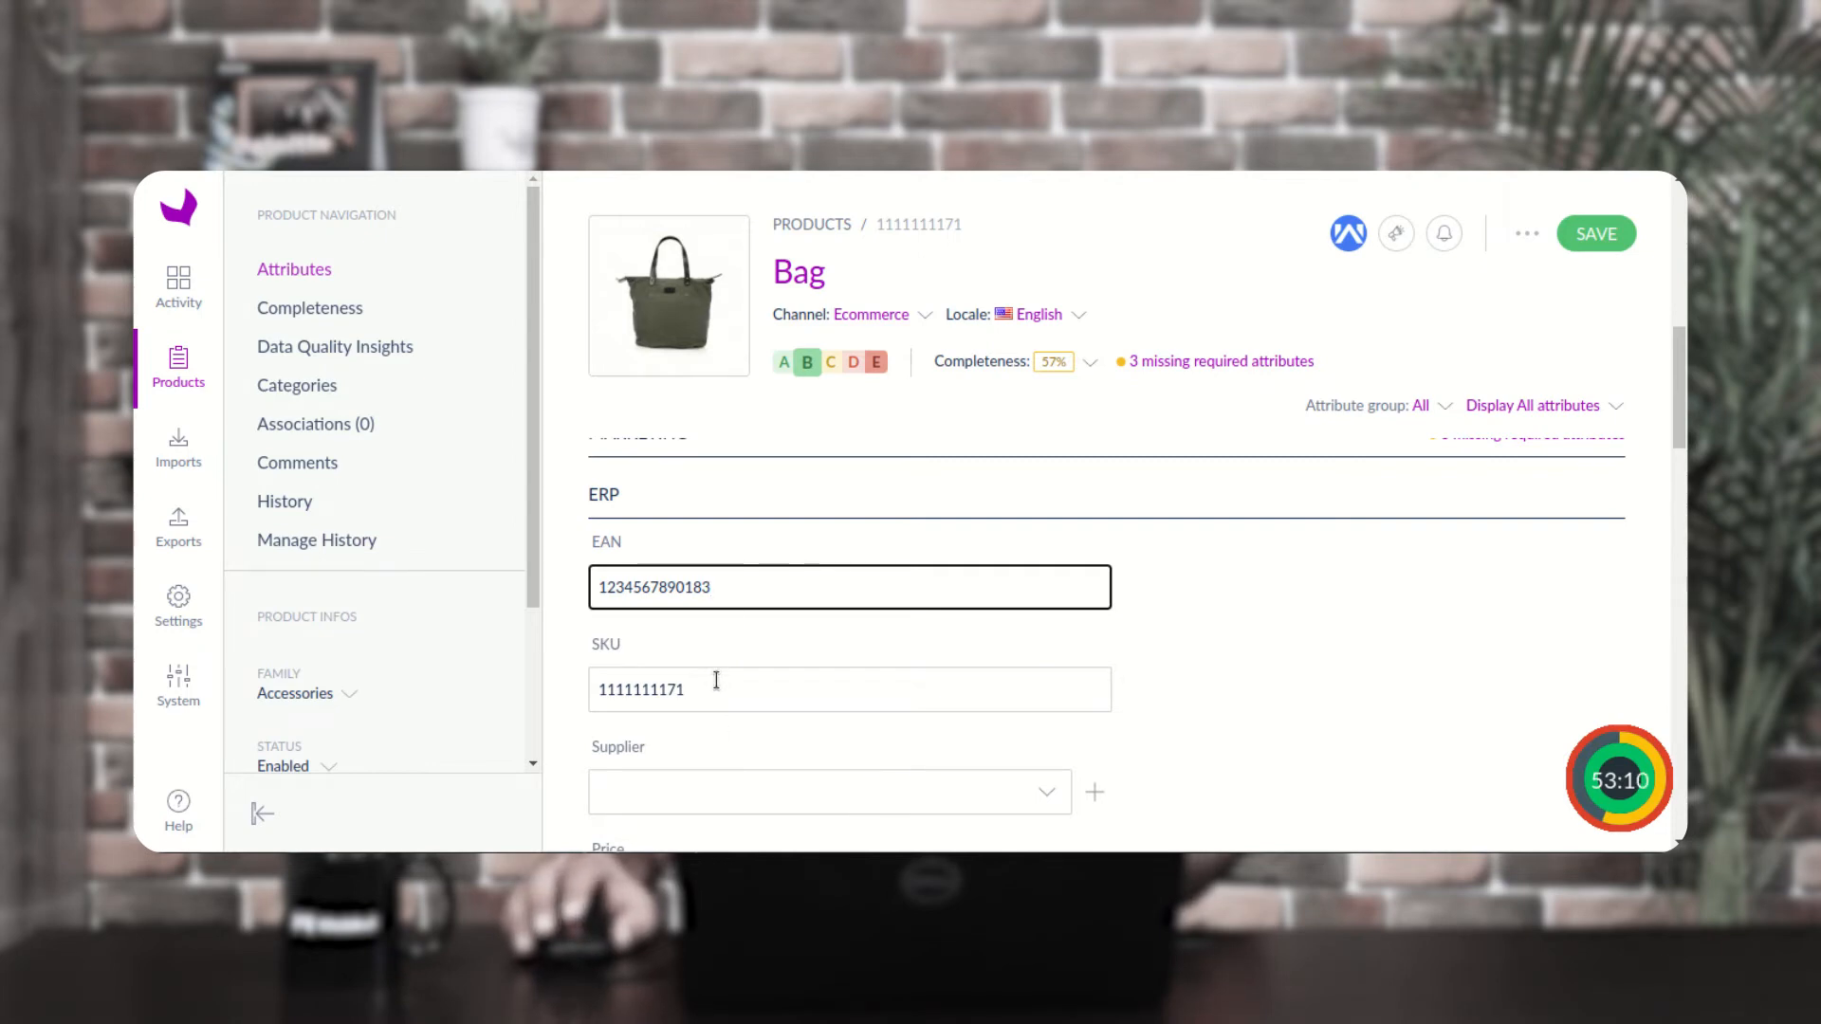
{"action": "scroll", "coordinate": [724, 681], "scroll_direction": "down", "scroll_amount": 3}
{"action": "scroll", "coordinate": [725, 681], "scroll_direction": "down", "scroll_amount": 1}
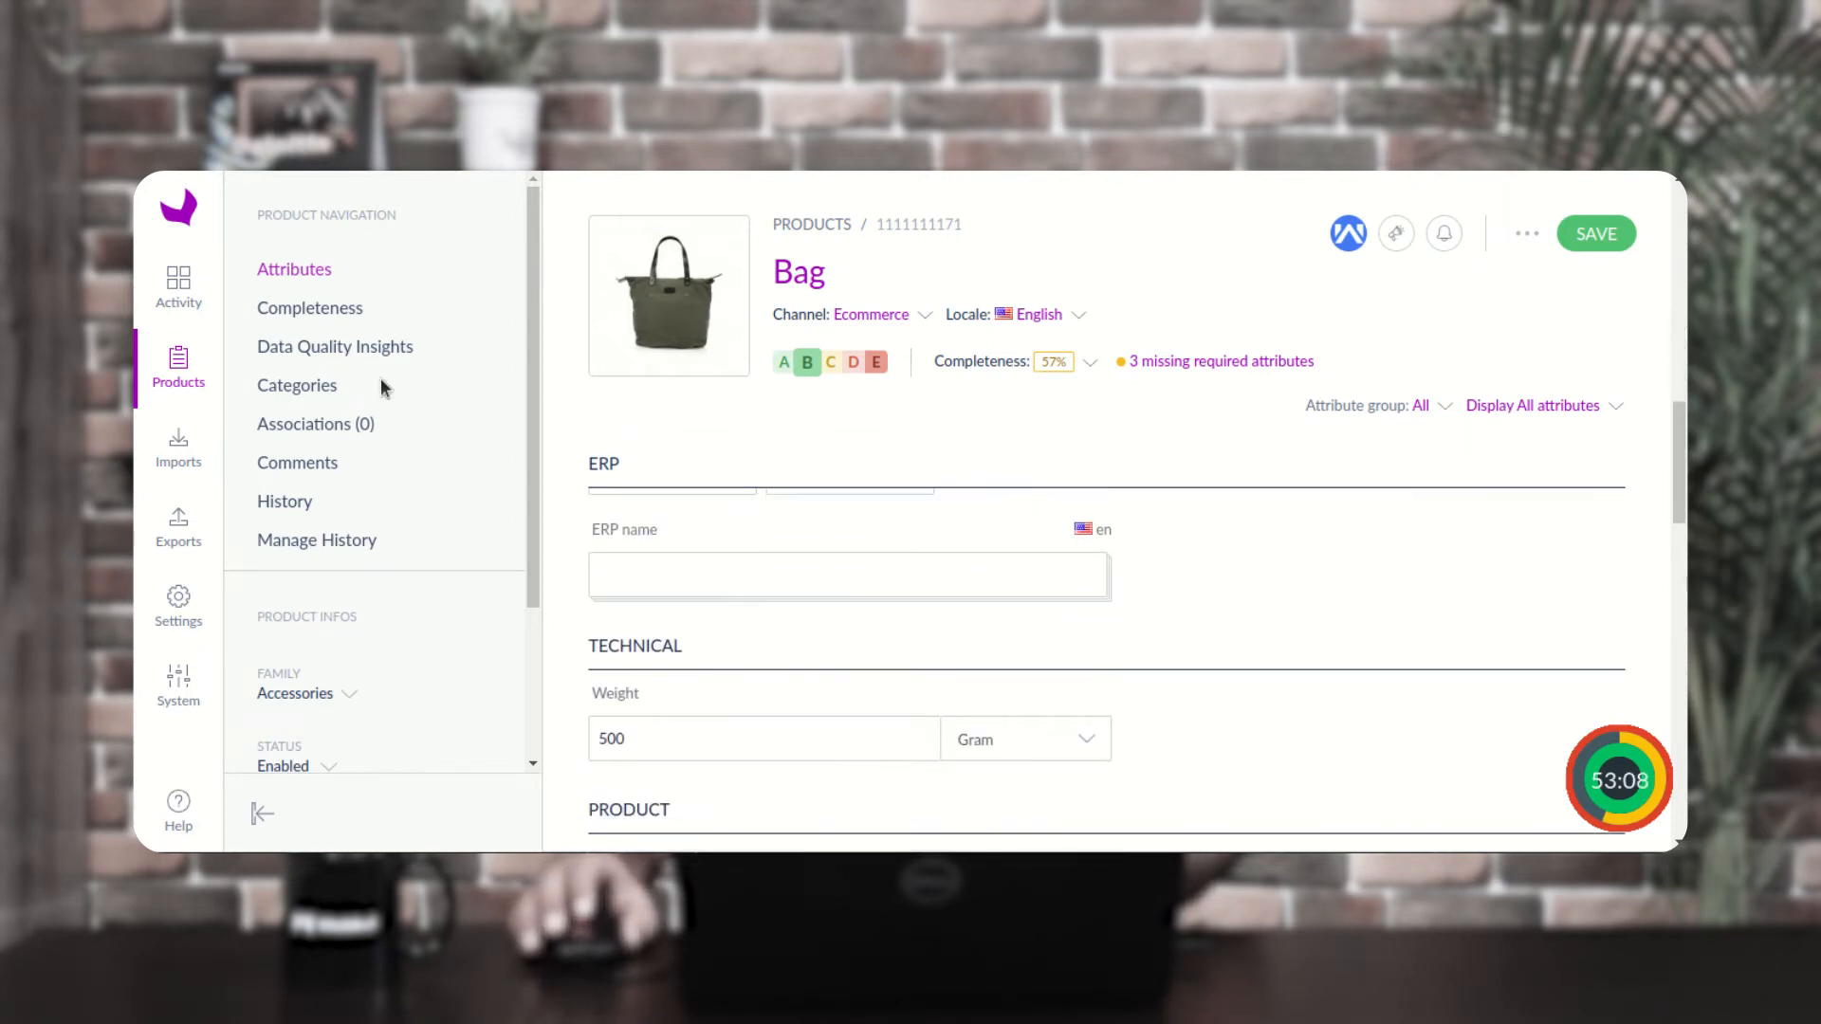
Delete the bag.jpg model picture from the product's media attributes and save the product
{"action": "scroll", "coordinate": [800, 708], "scroll_direction": "down", "scroll_amount": 2}
{"action": "scroll", "coordinate": [800, 708], "scroll_direction": "down", "scroll_amount": 10}
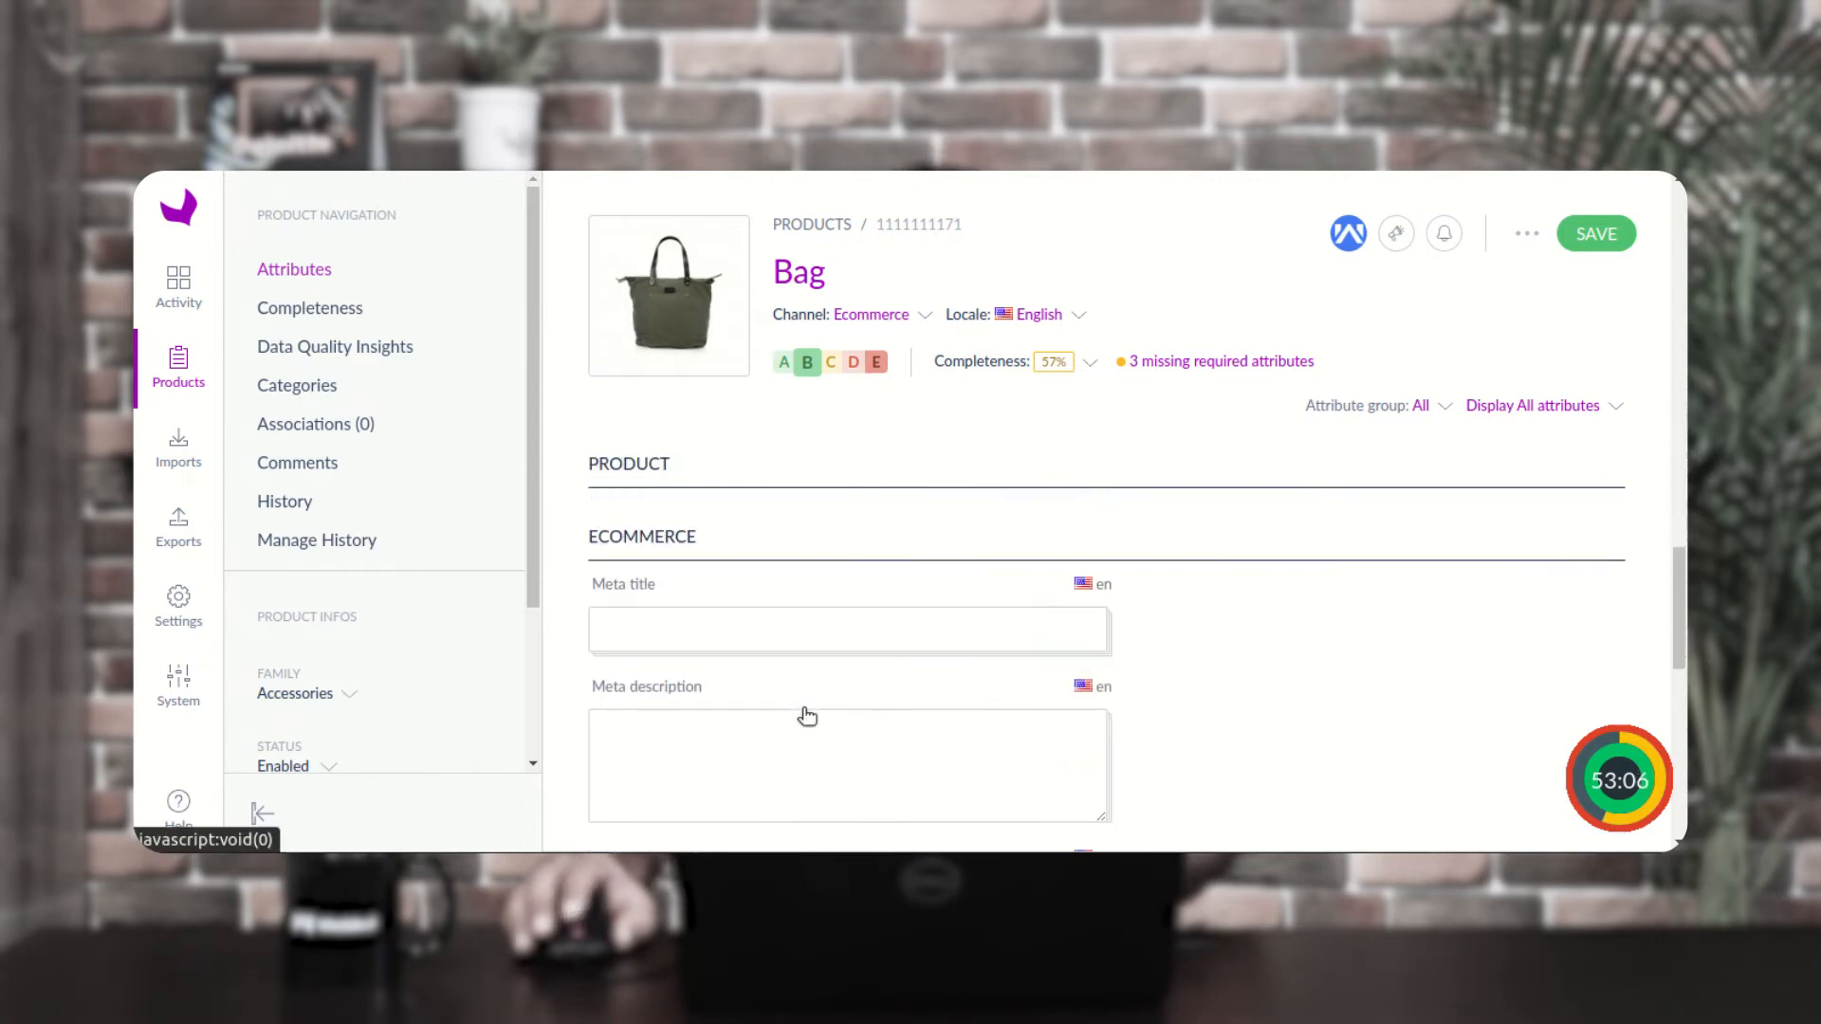
{"action": "scroll", "coordinate": [806, 709], "scroll_direction": "down", "scroll_amount": 1}
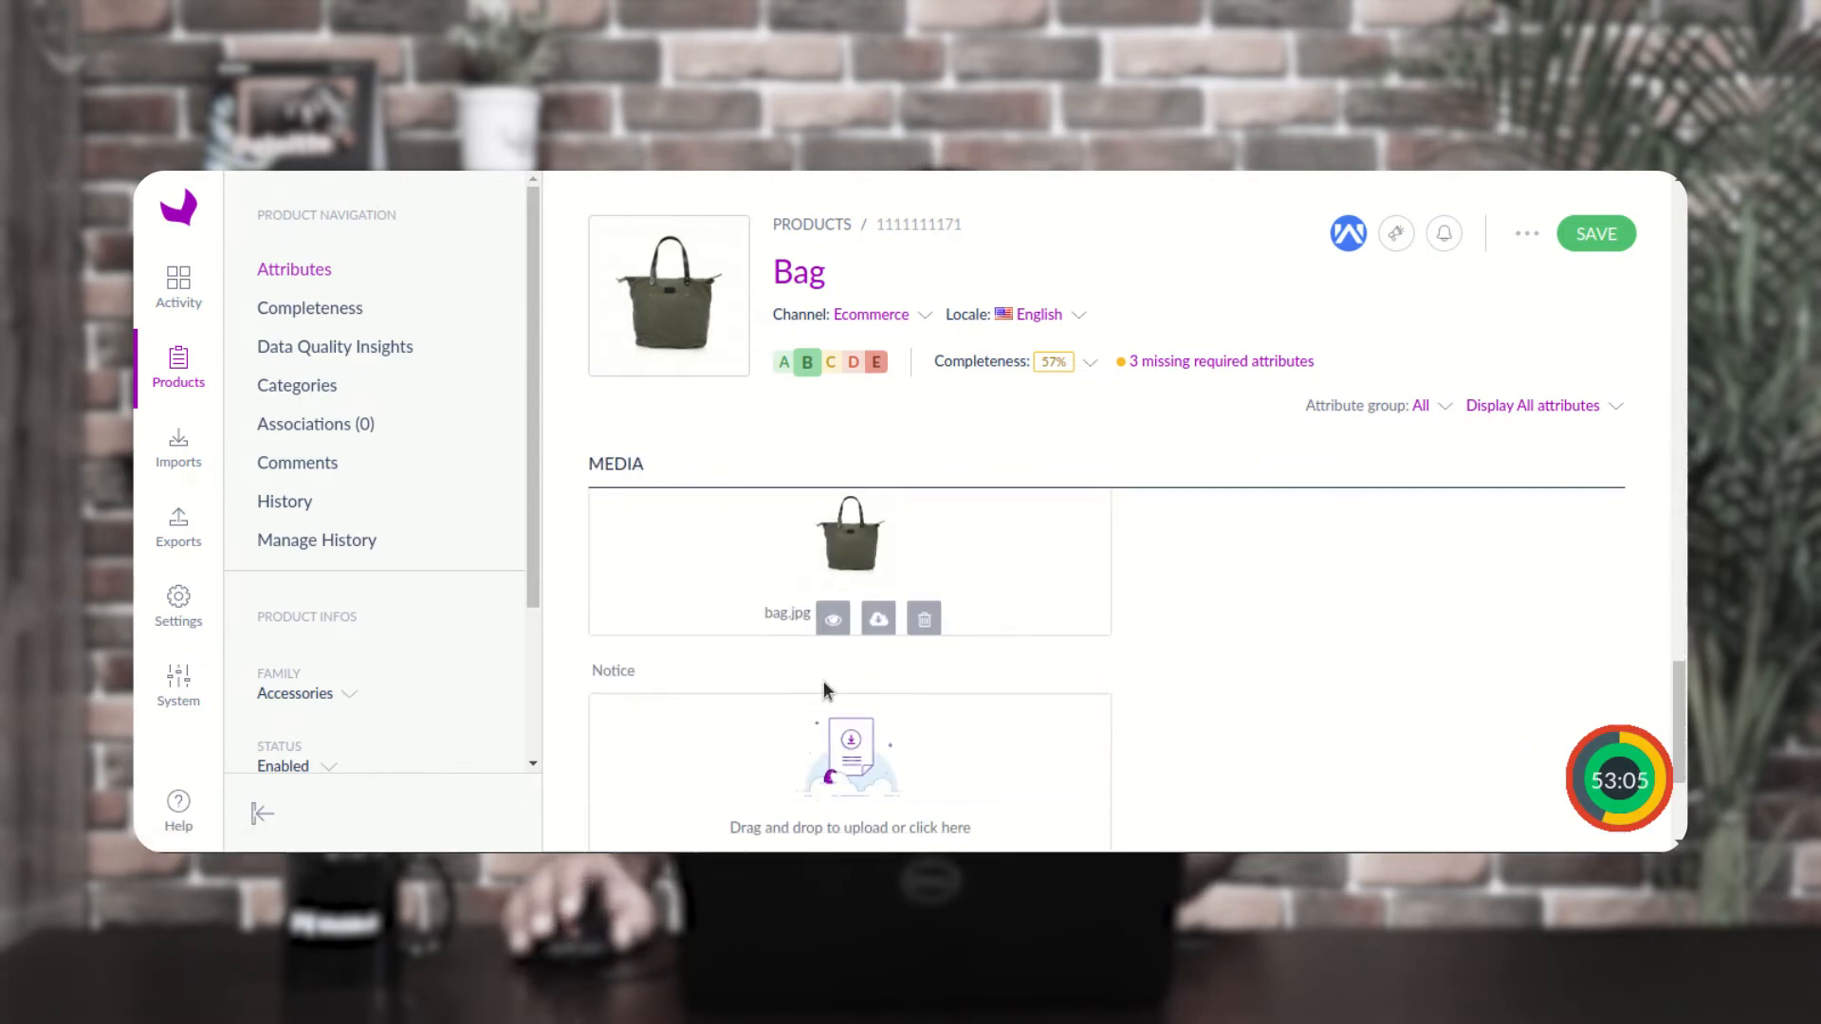
{"action": "left_click", "coordinate": [923, 621]}
{"action": "left_click", "coordinate": [1599, 235]}
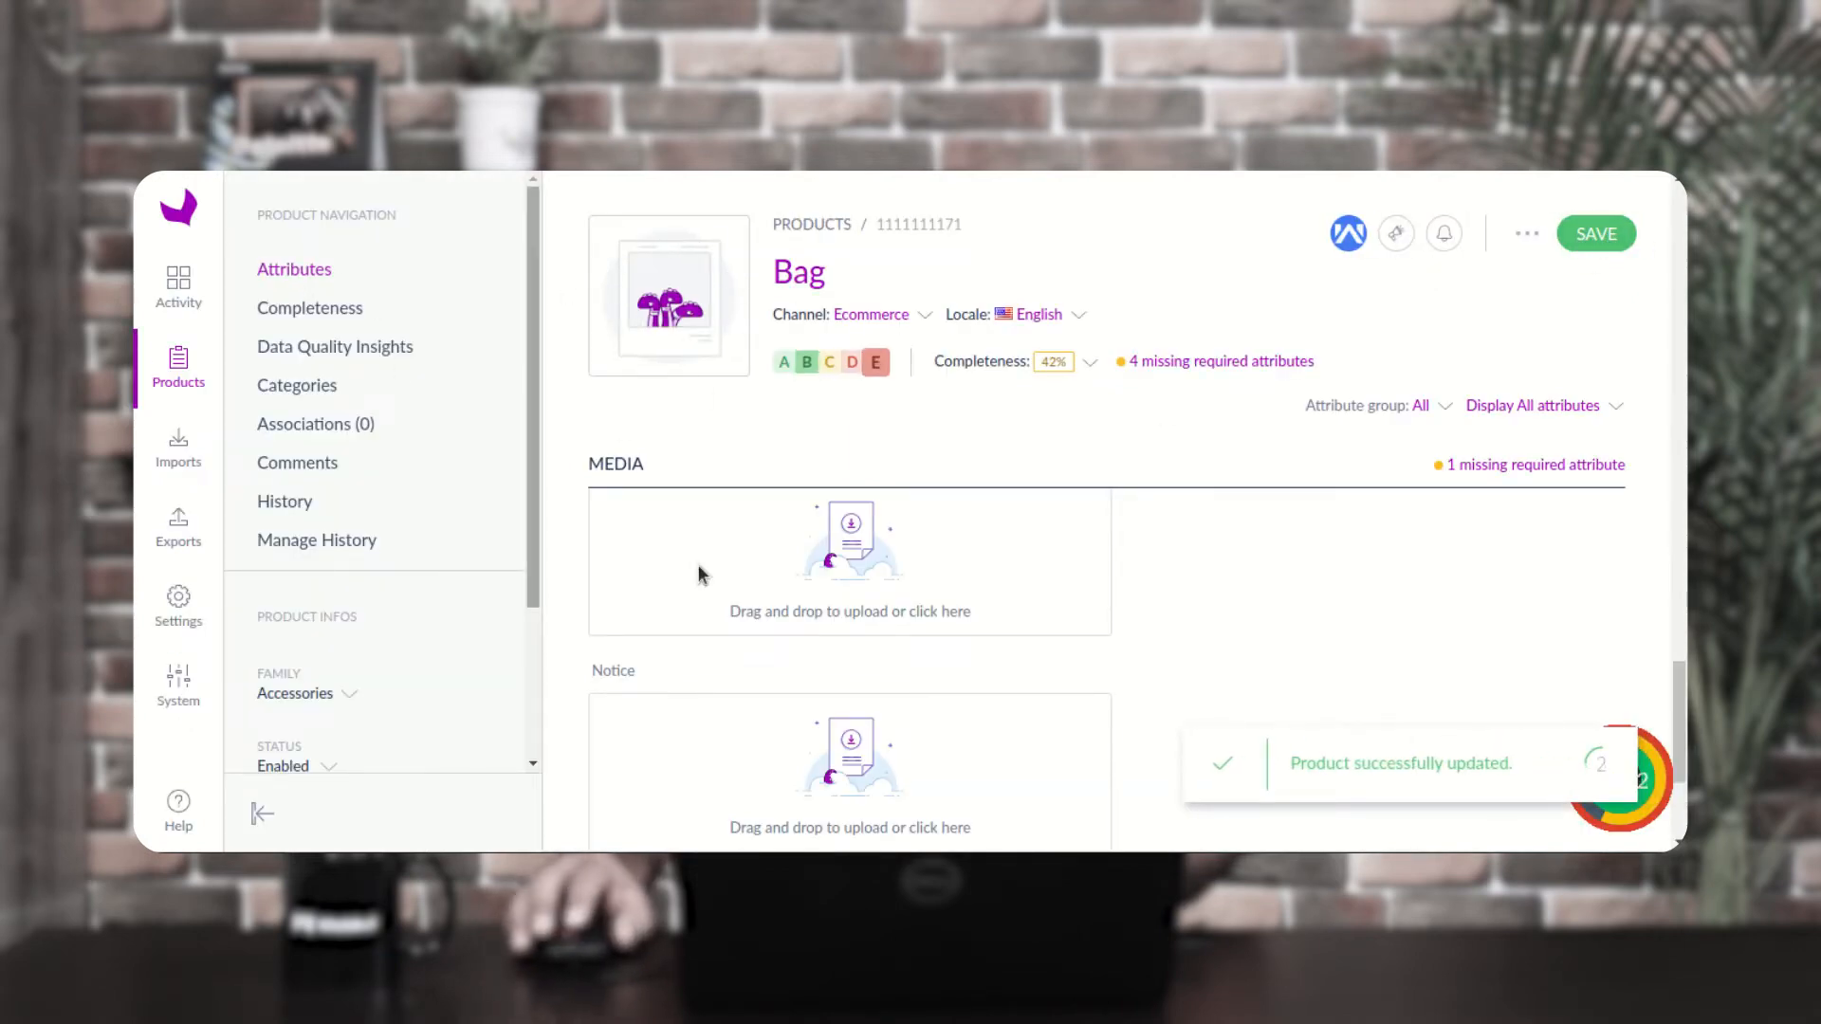
{"action": "scroll", "coordinate": [892, 617], "scroll_direction": "down", "scroll_amount": 2}
{"action": "scroll", "coordinate": [892, 617], "scroll_direction": "up", "scroll_amount": 2}
{"action": "scroll", "coordinate": [892, 617], "scroll_direction": "up", "scroll_amount": 2}
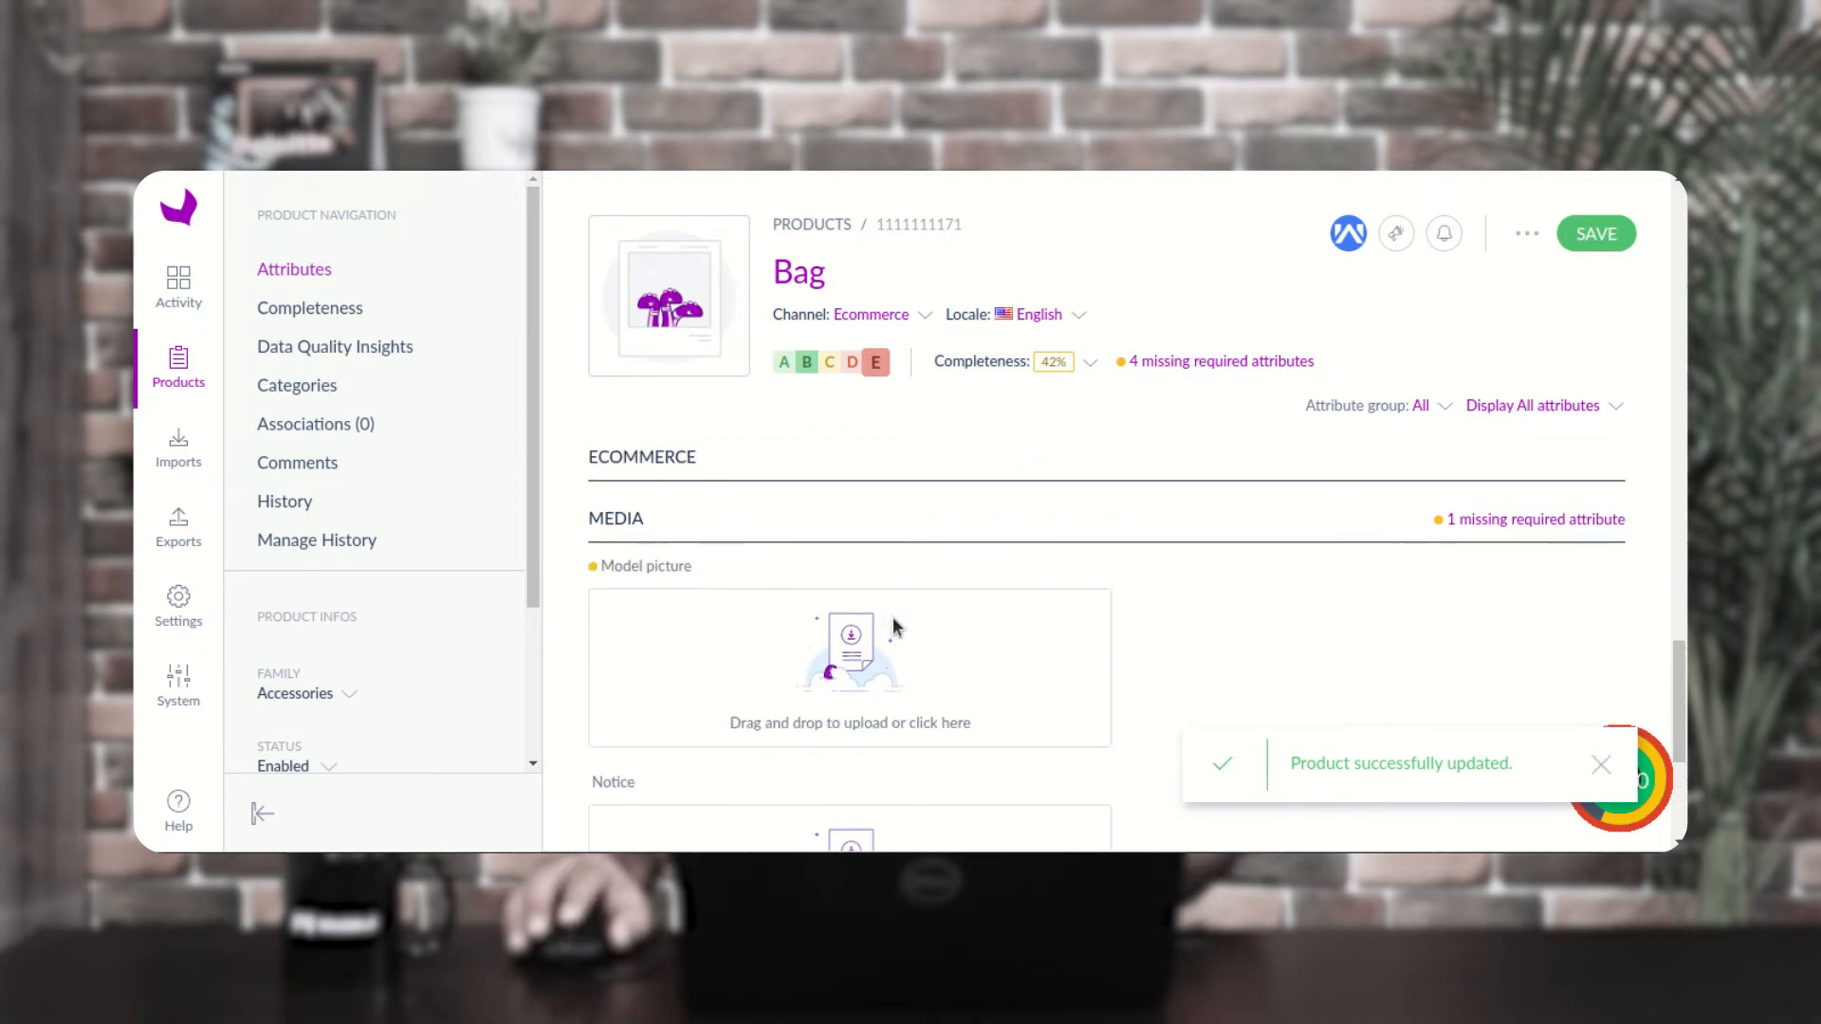
{"action": "scroll", "coordinate": [873, 708], "scroll_direction": "down", "scroll_amount": 1}
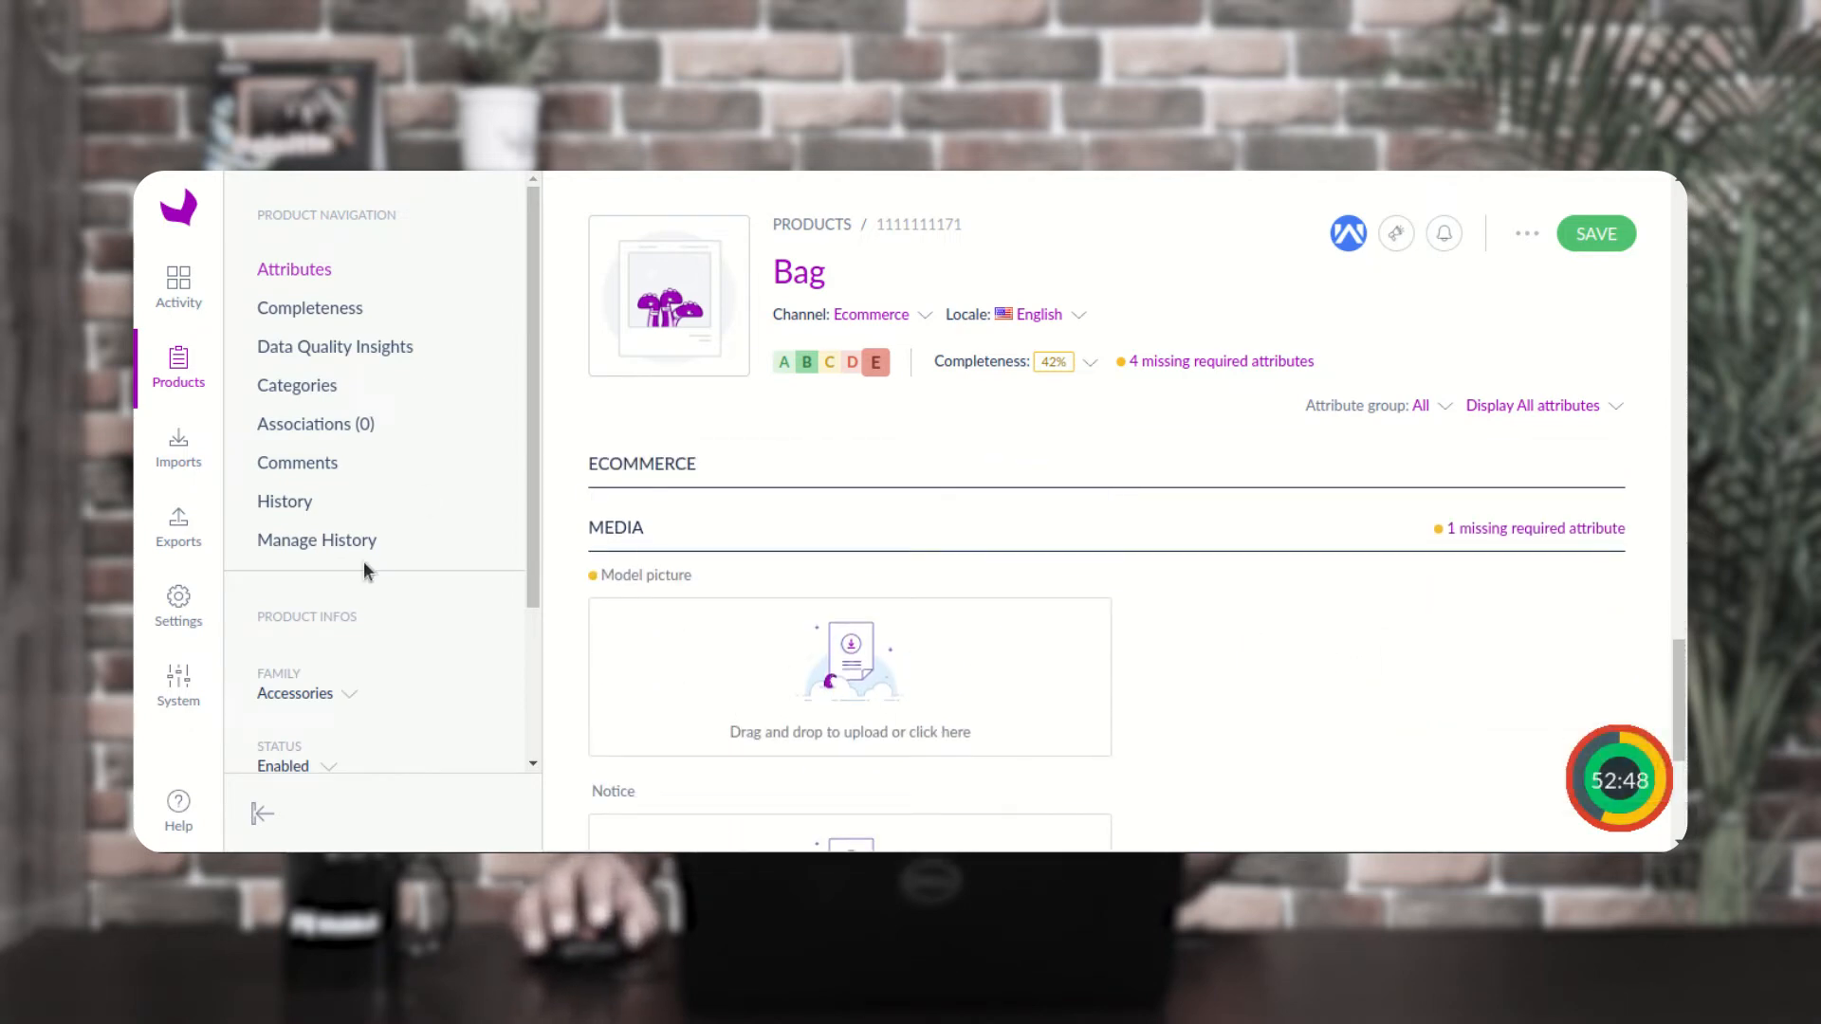
Expand the version 6 image change in Manage History and restore its old data
{"action": "left_click", "coordinate": [313, 543]}
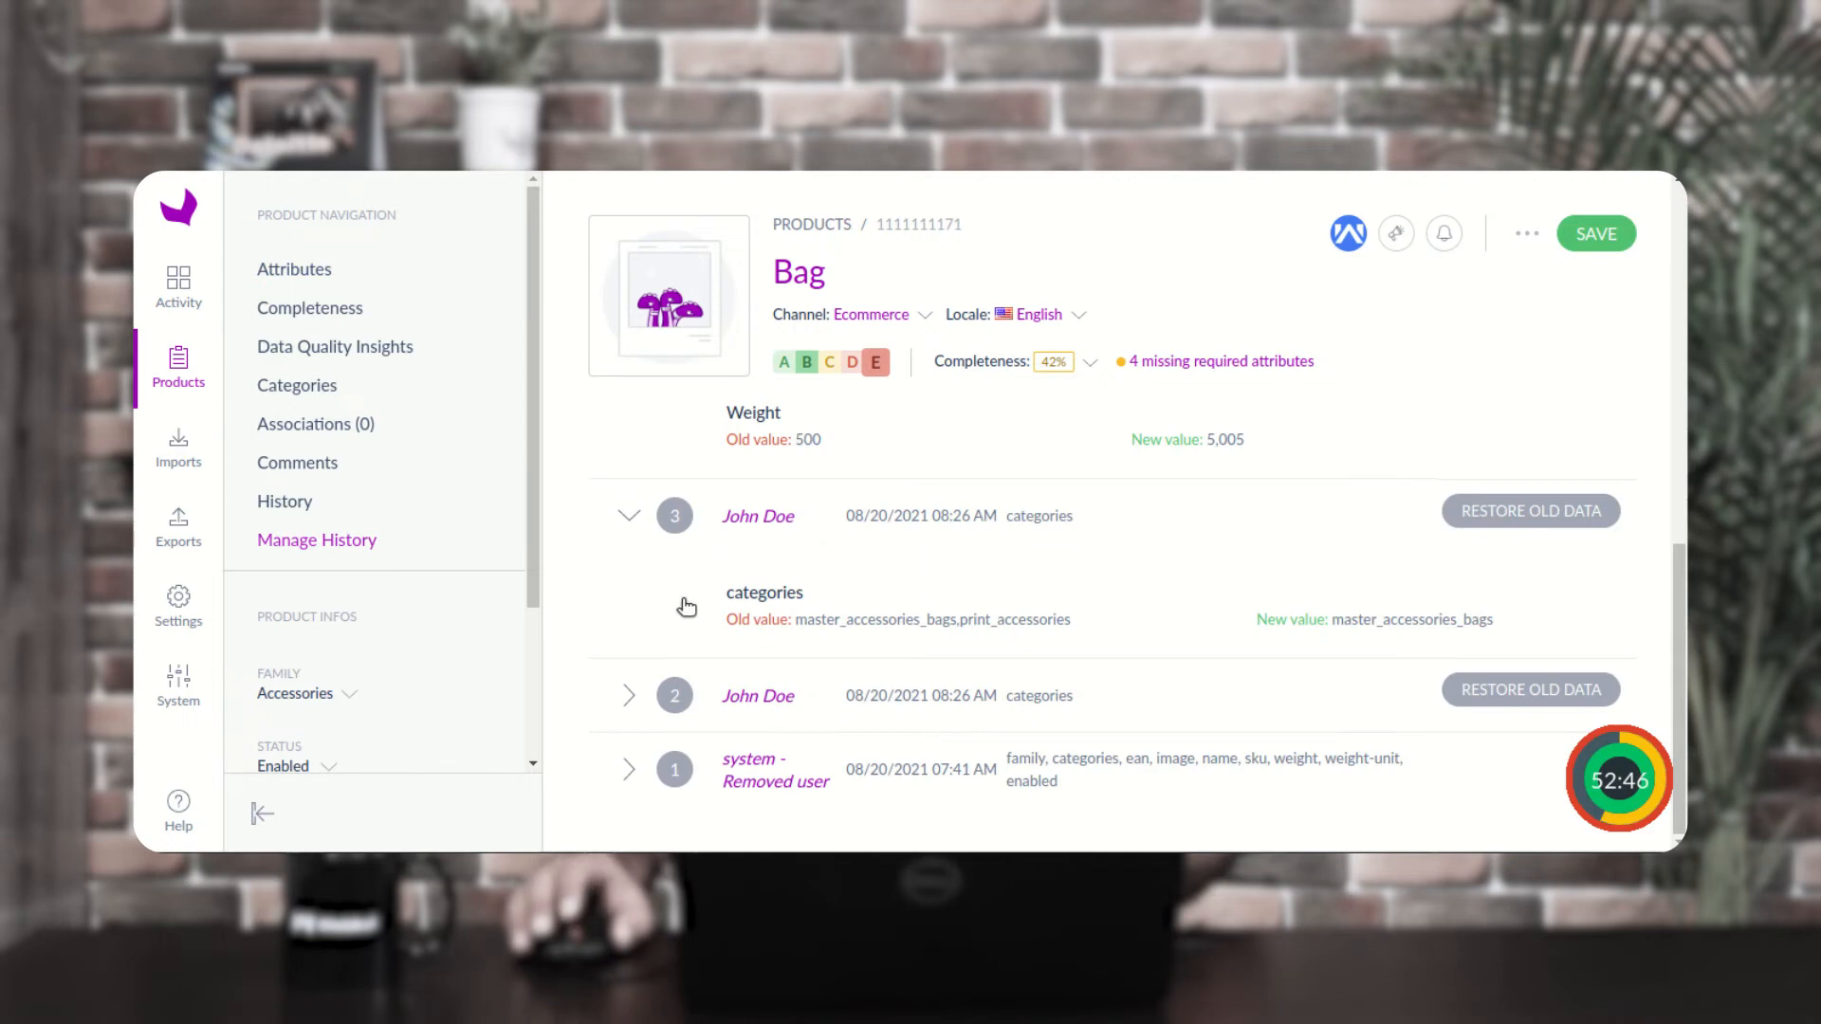
{"action": "scroll", "coordinate": [683, 602], "scroll_direction": "up", "scroll_amount": 2}
{"action": "scroll", "coordinate": [683, 609], "scroll_direction": "up", "scroll_amount": 5}
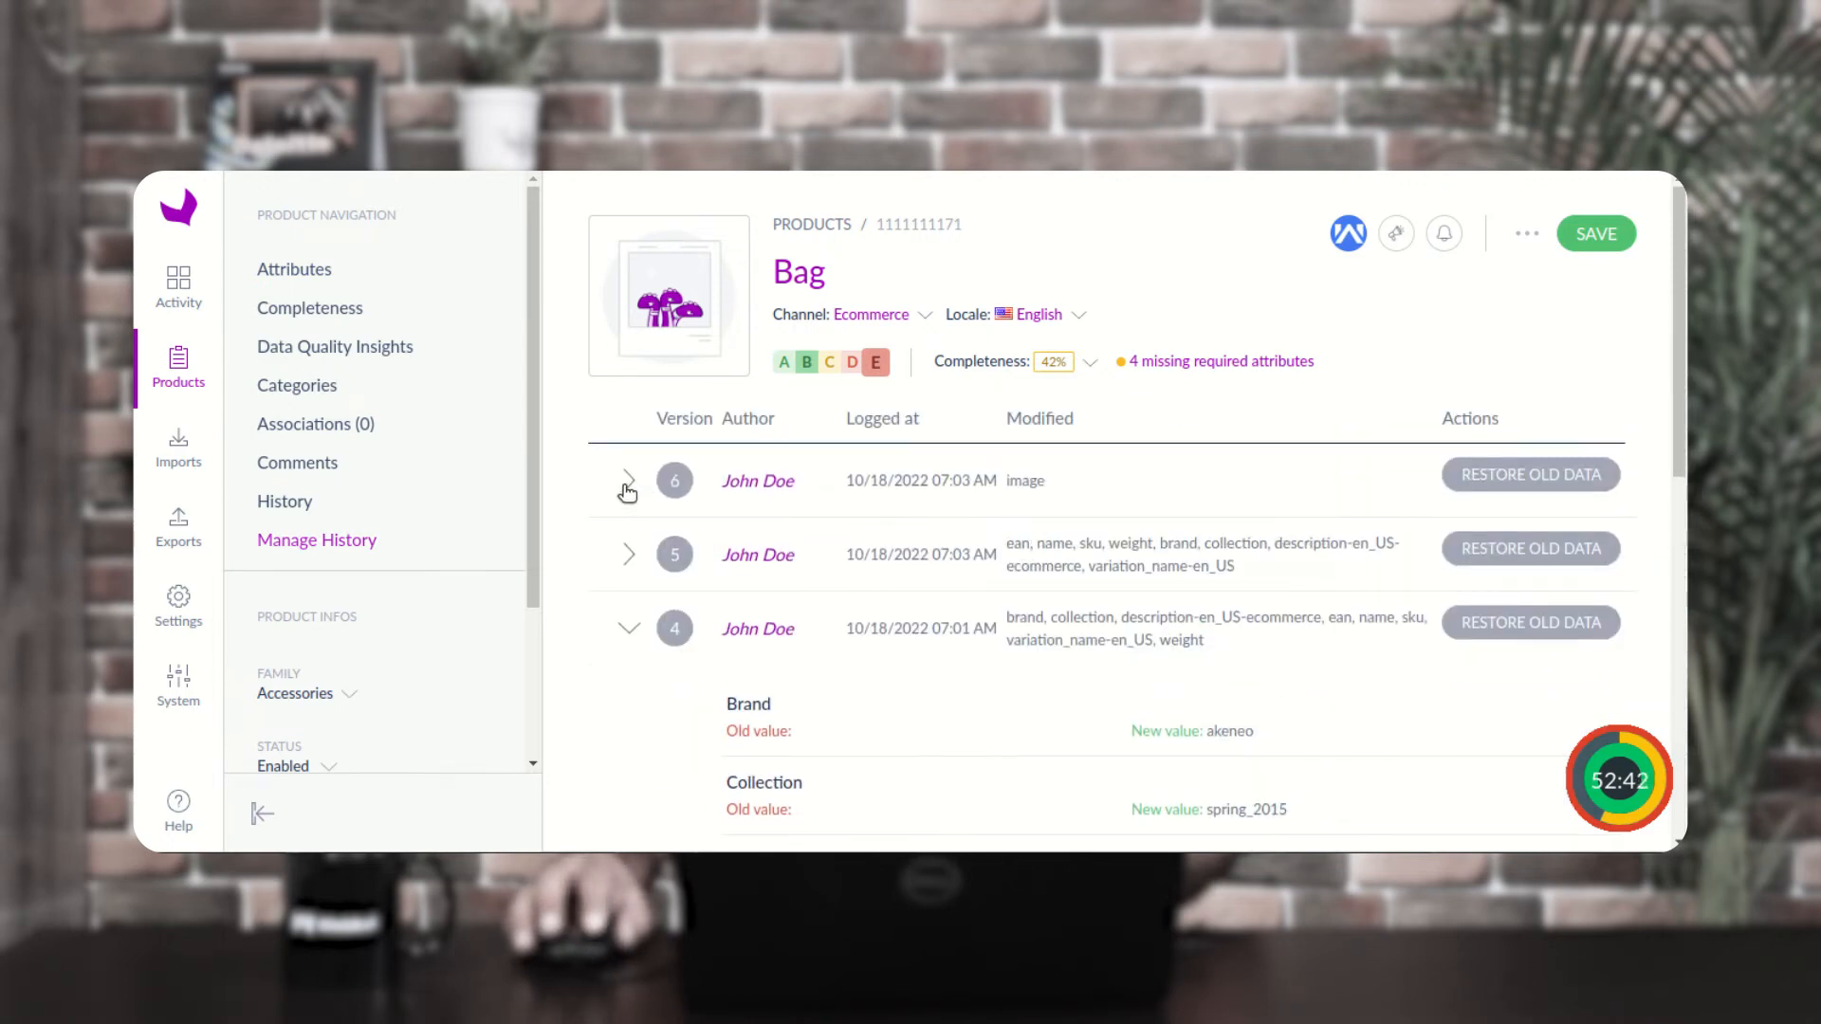
{"action": "left_click", "coordinate": [650, 502]}
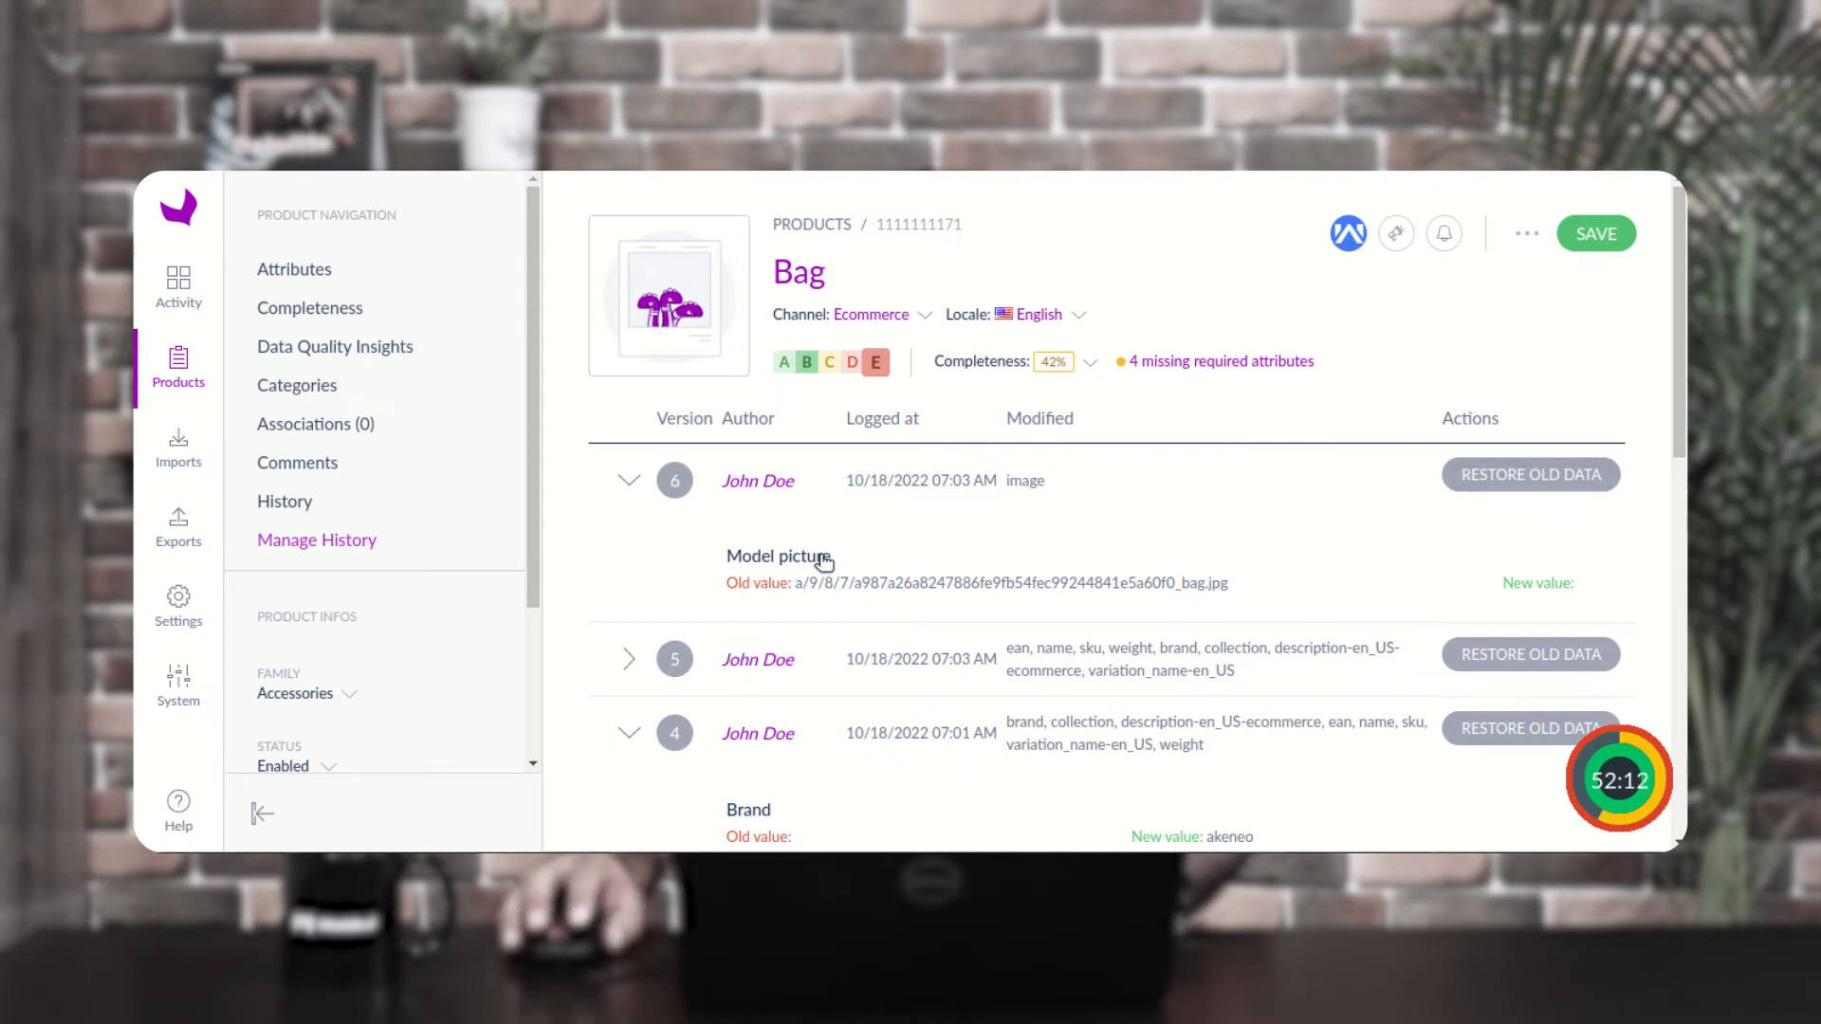
{"action": "left_click", "coordinate": [1524, 479]}
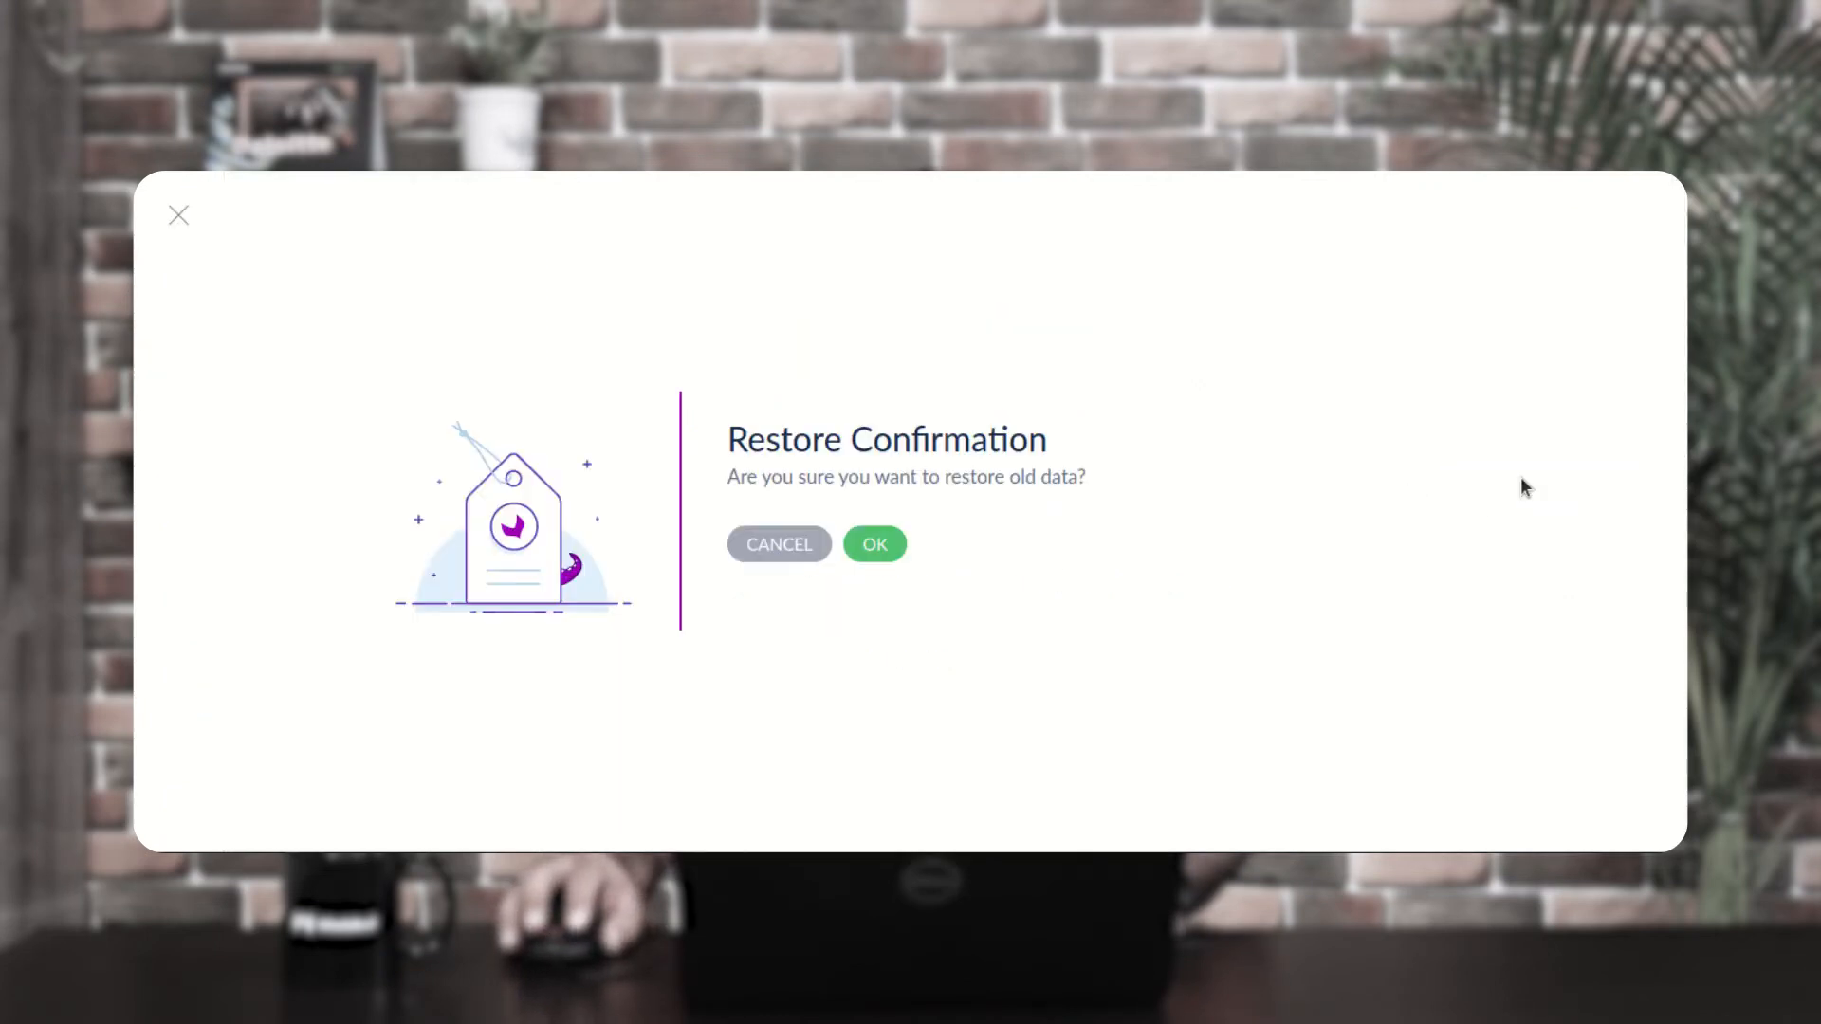
{"action": "left_click", "coordinate": [879, 545]}
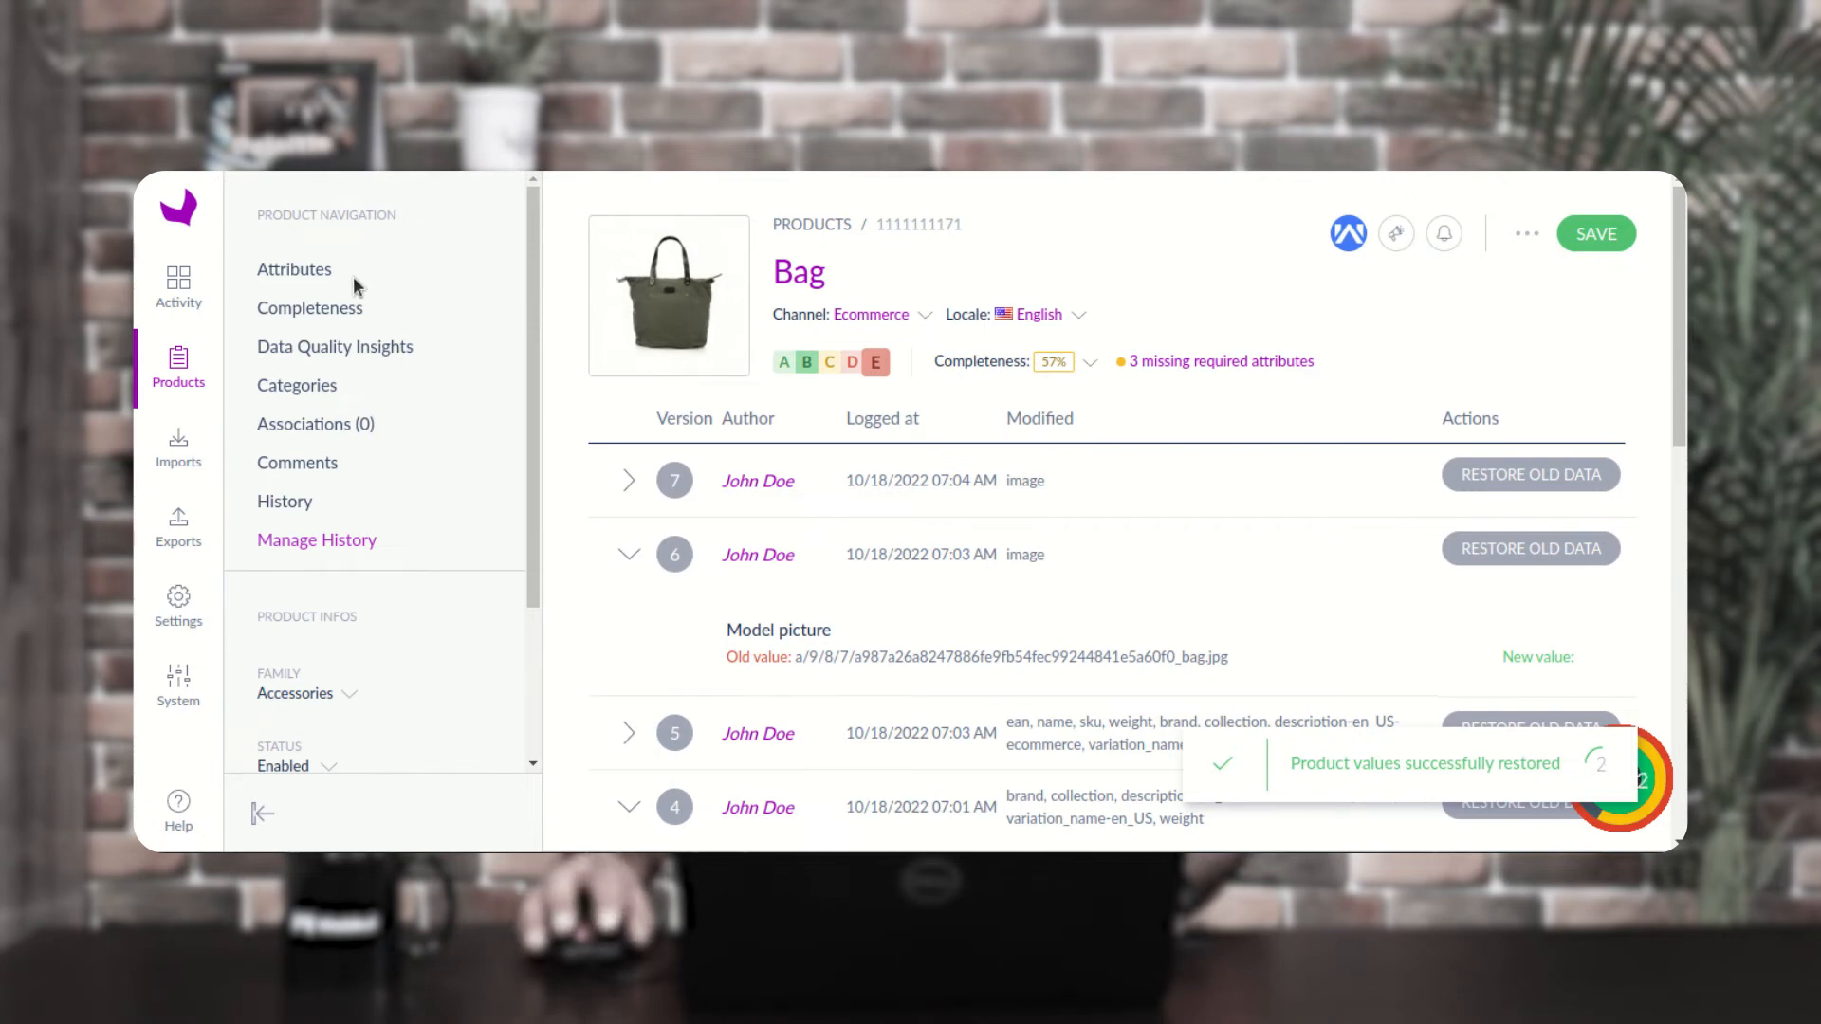
Check the model picture in the media attributes and the image values recorded for version 7 in Manage History
{"action": "left_click", "coordinate": [309, 272]}
{"action": "scroll", "coordinate": [797, 584], "scroll_direction": "down", "scroll_amount": 5}
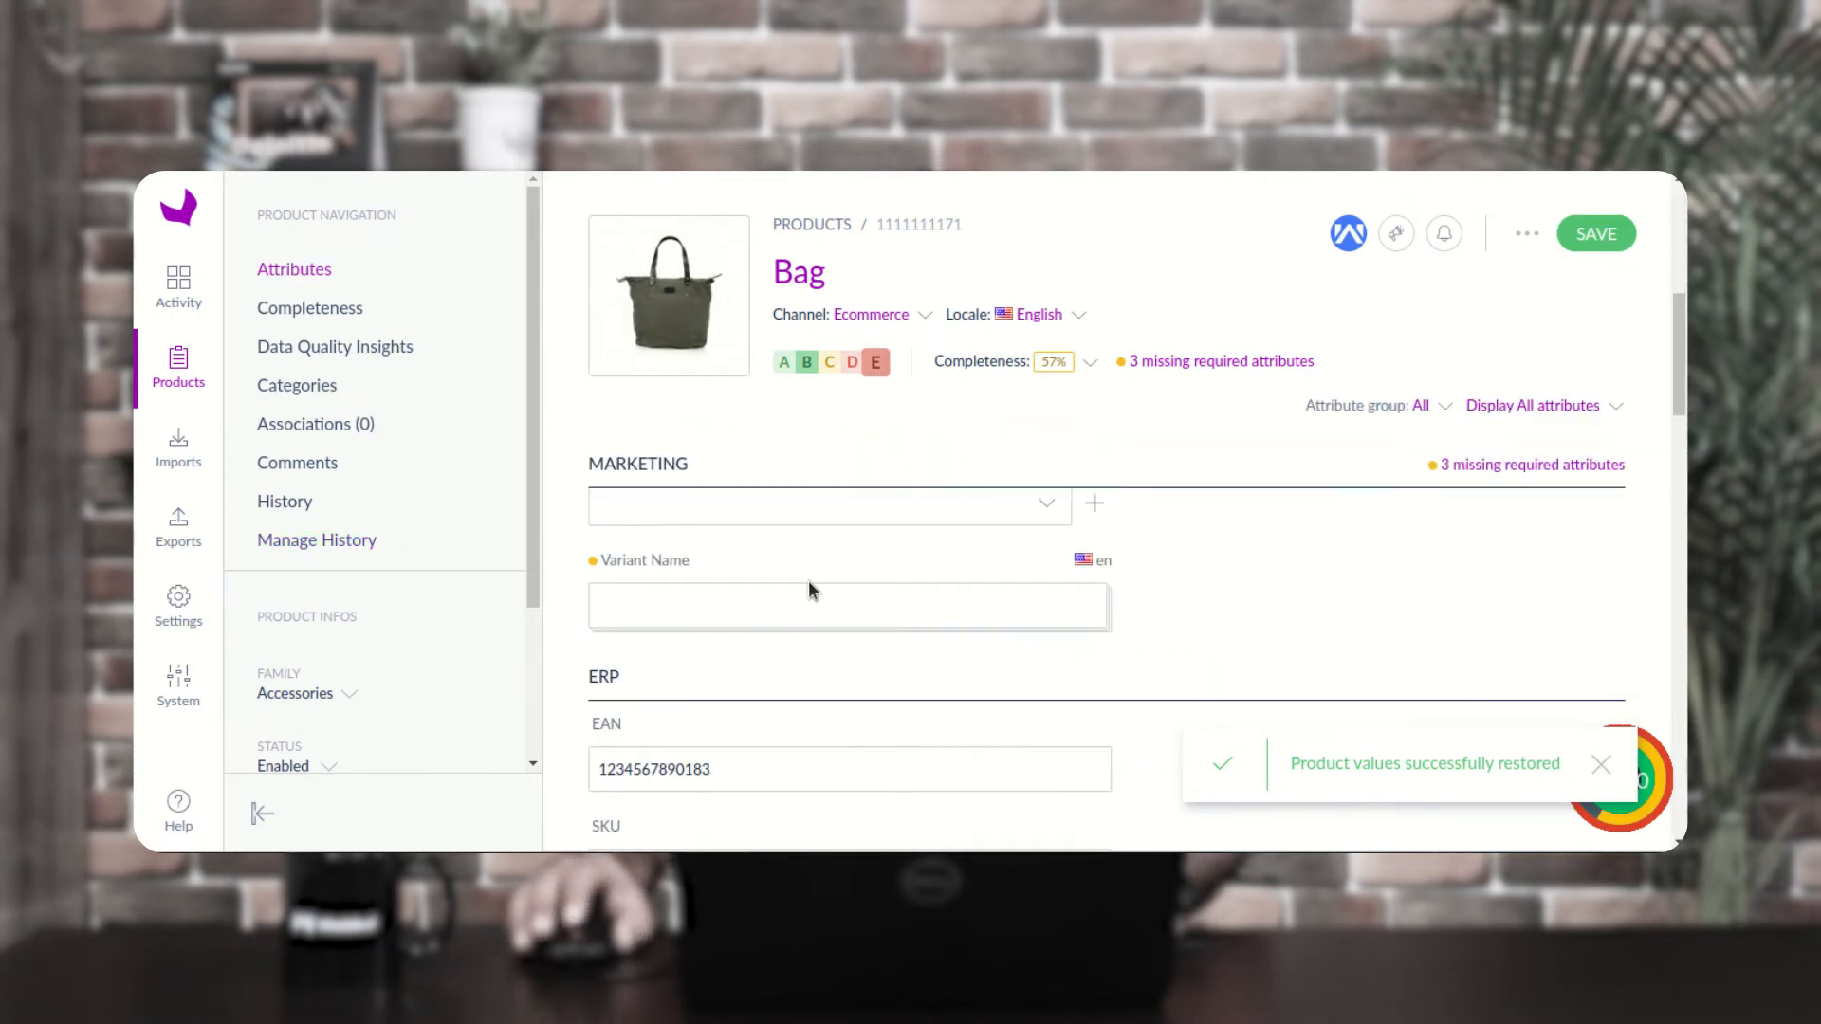
{"action": "scroll", "coordinate": [808, 581], "scroll_direction": "down", "scroll_amount": 10}
{"action": "scroll", "coordinate": [808, 580], "scroll_direction": "down", "scroll_amount": 6}
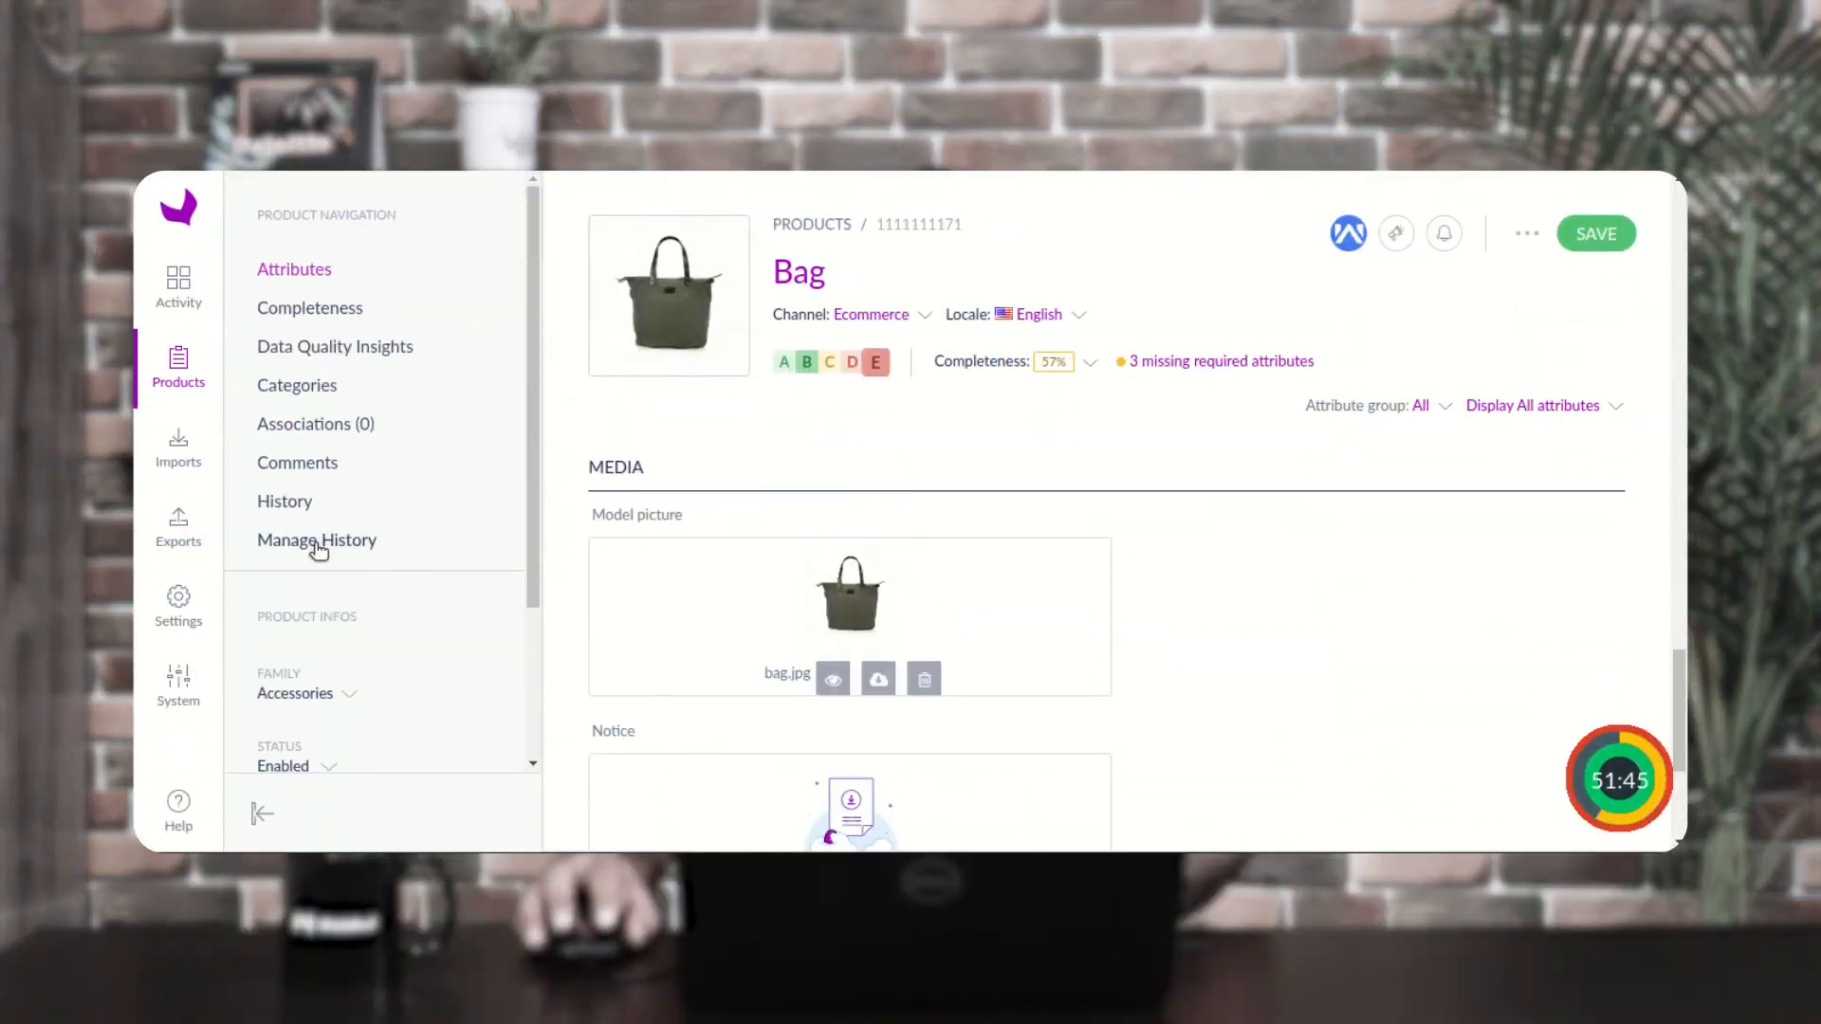
{"action": "left_click", "coordinate": [336, 541]}
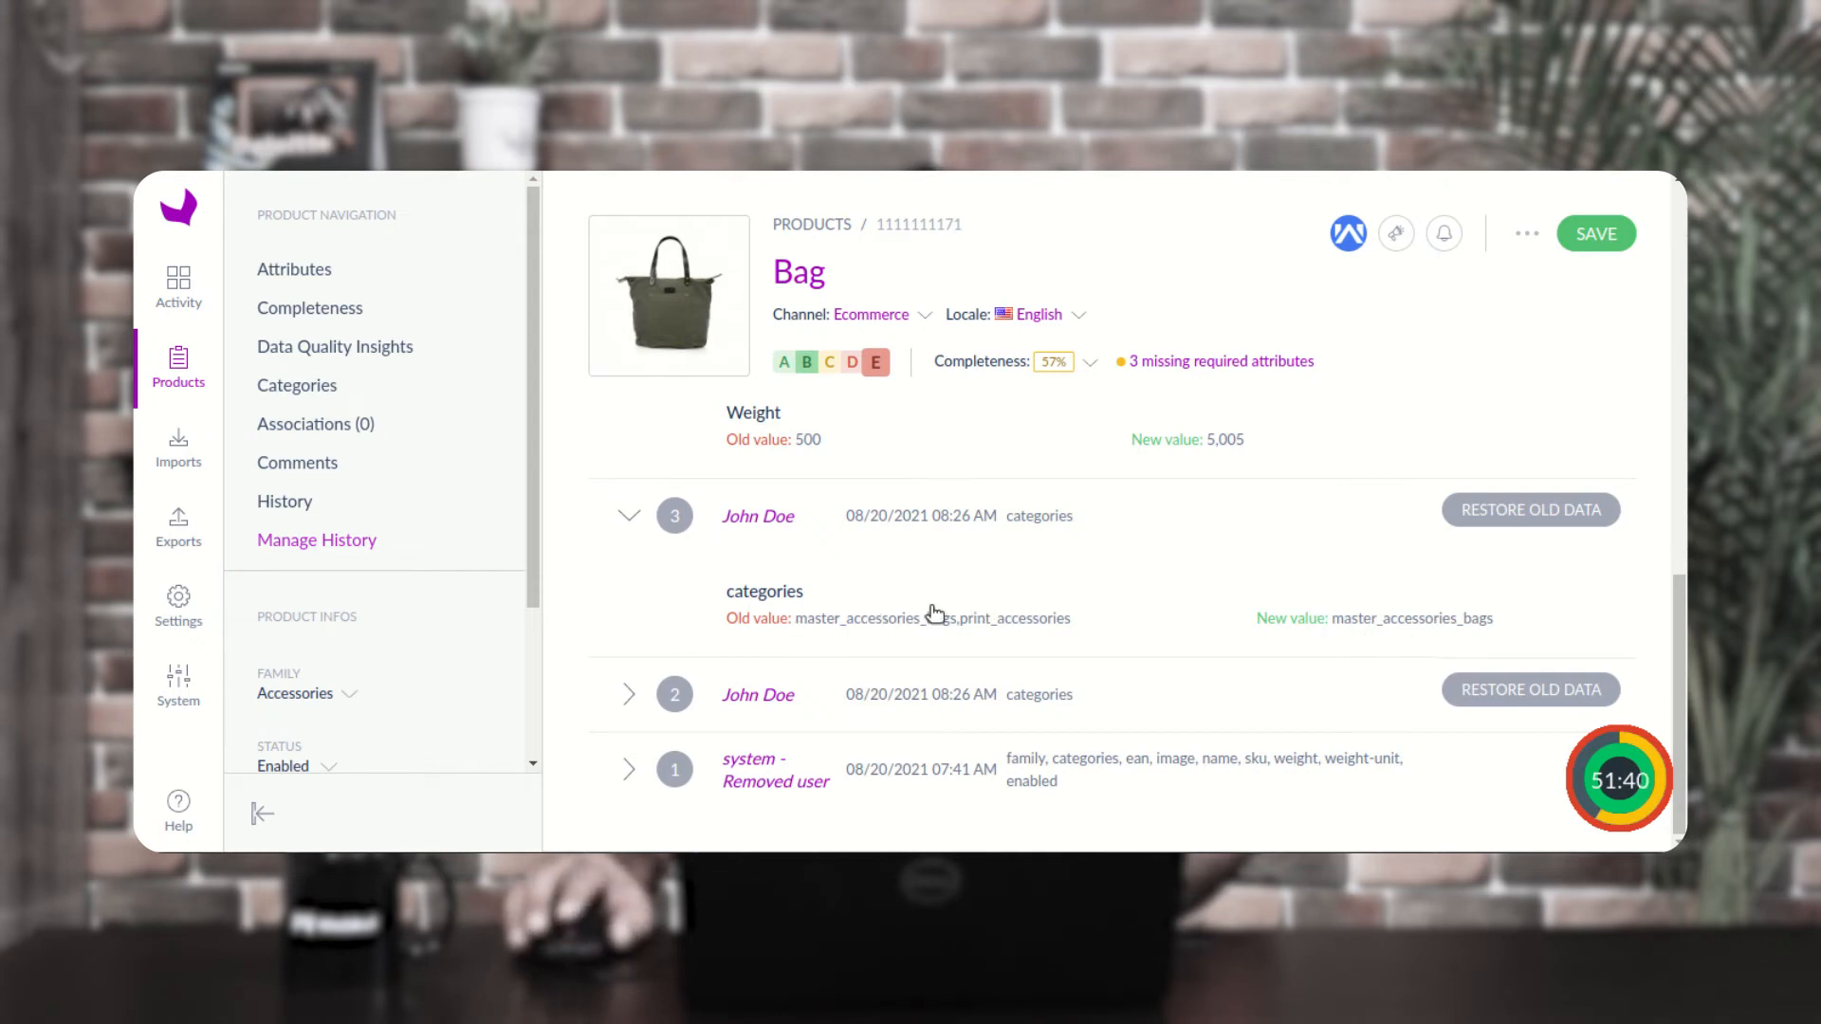
{"action": "scroll", "coordinate": [935, 614], "scroll_direction": "up", "scroll_amount": 15}
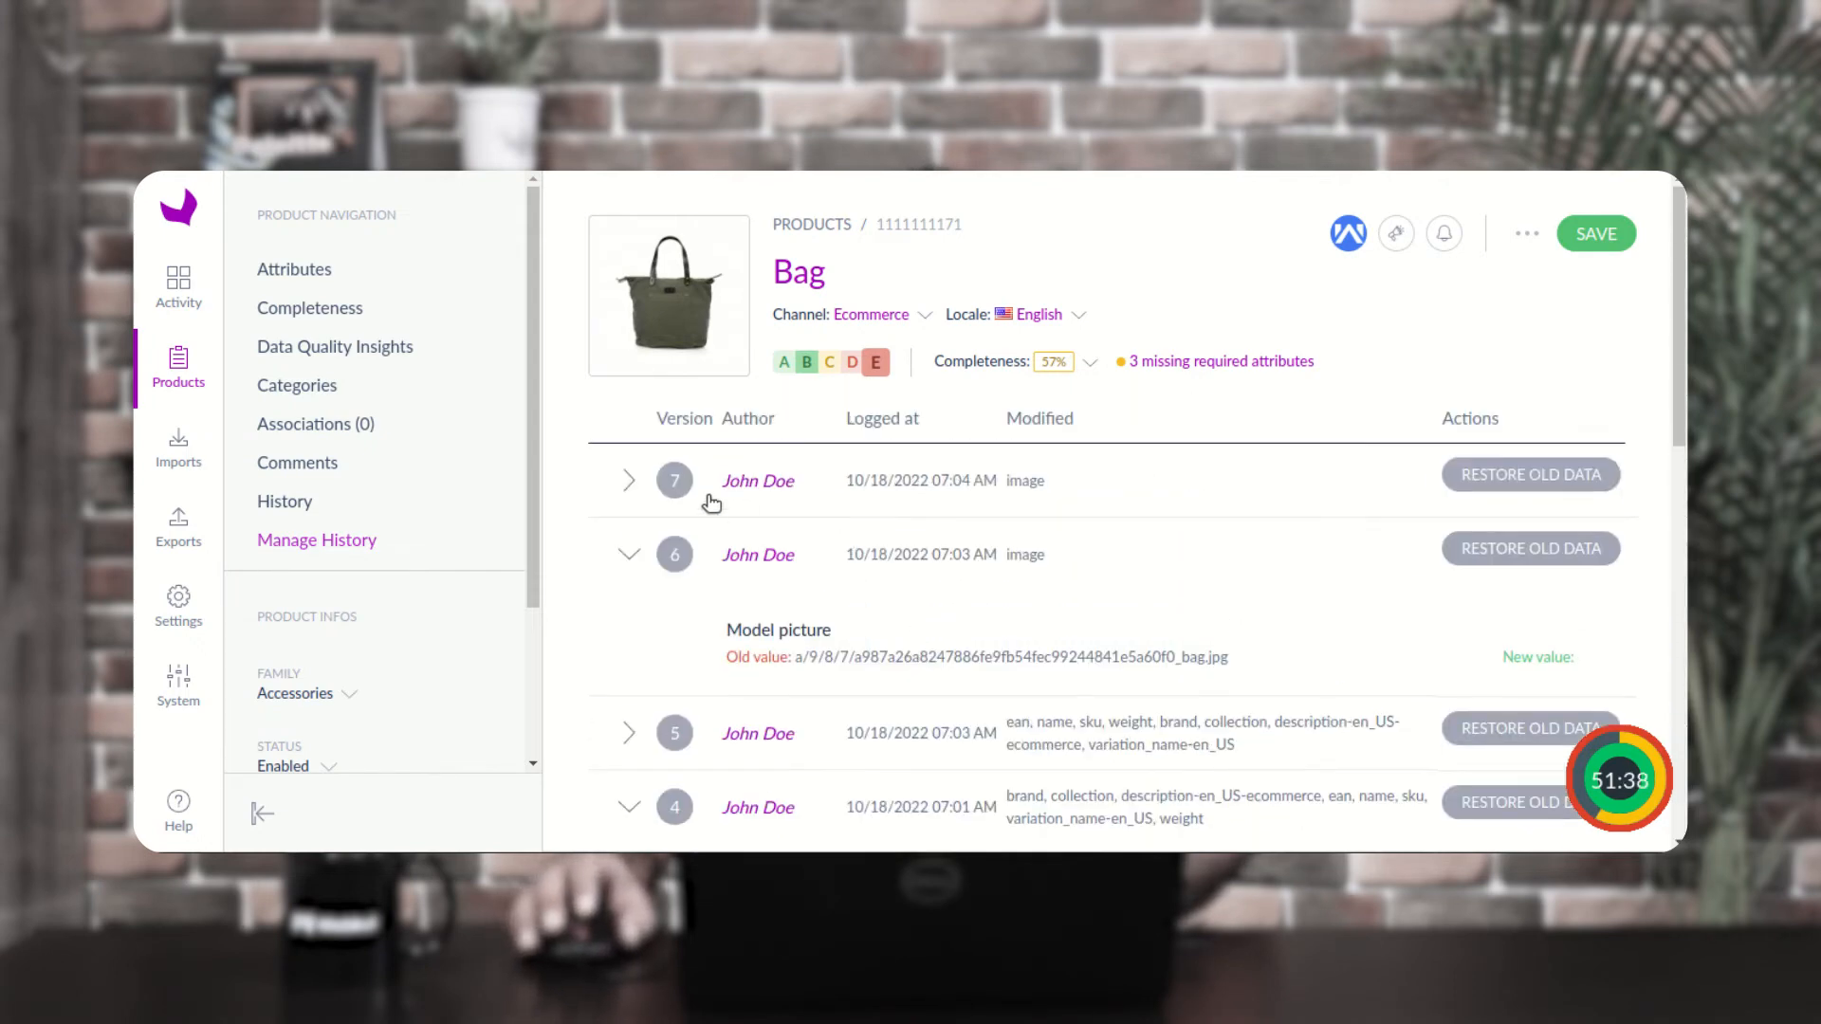
{"action": "left_click", "coordinate": [820, 498]}
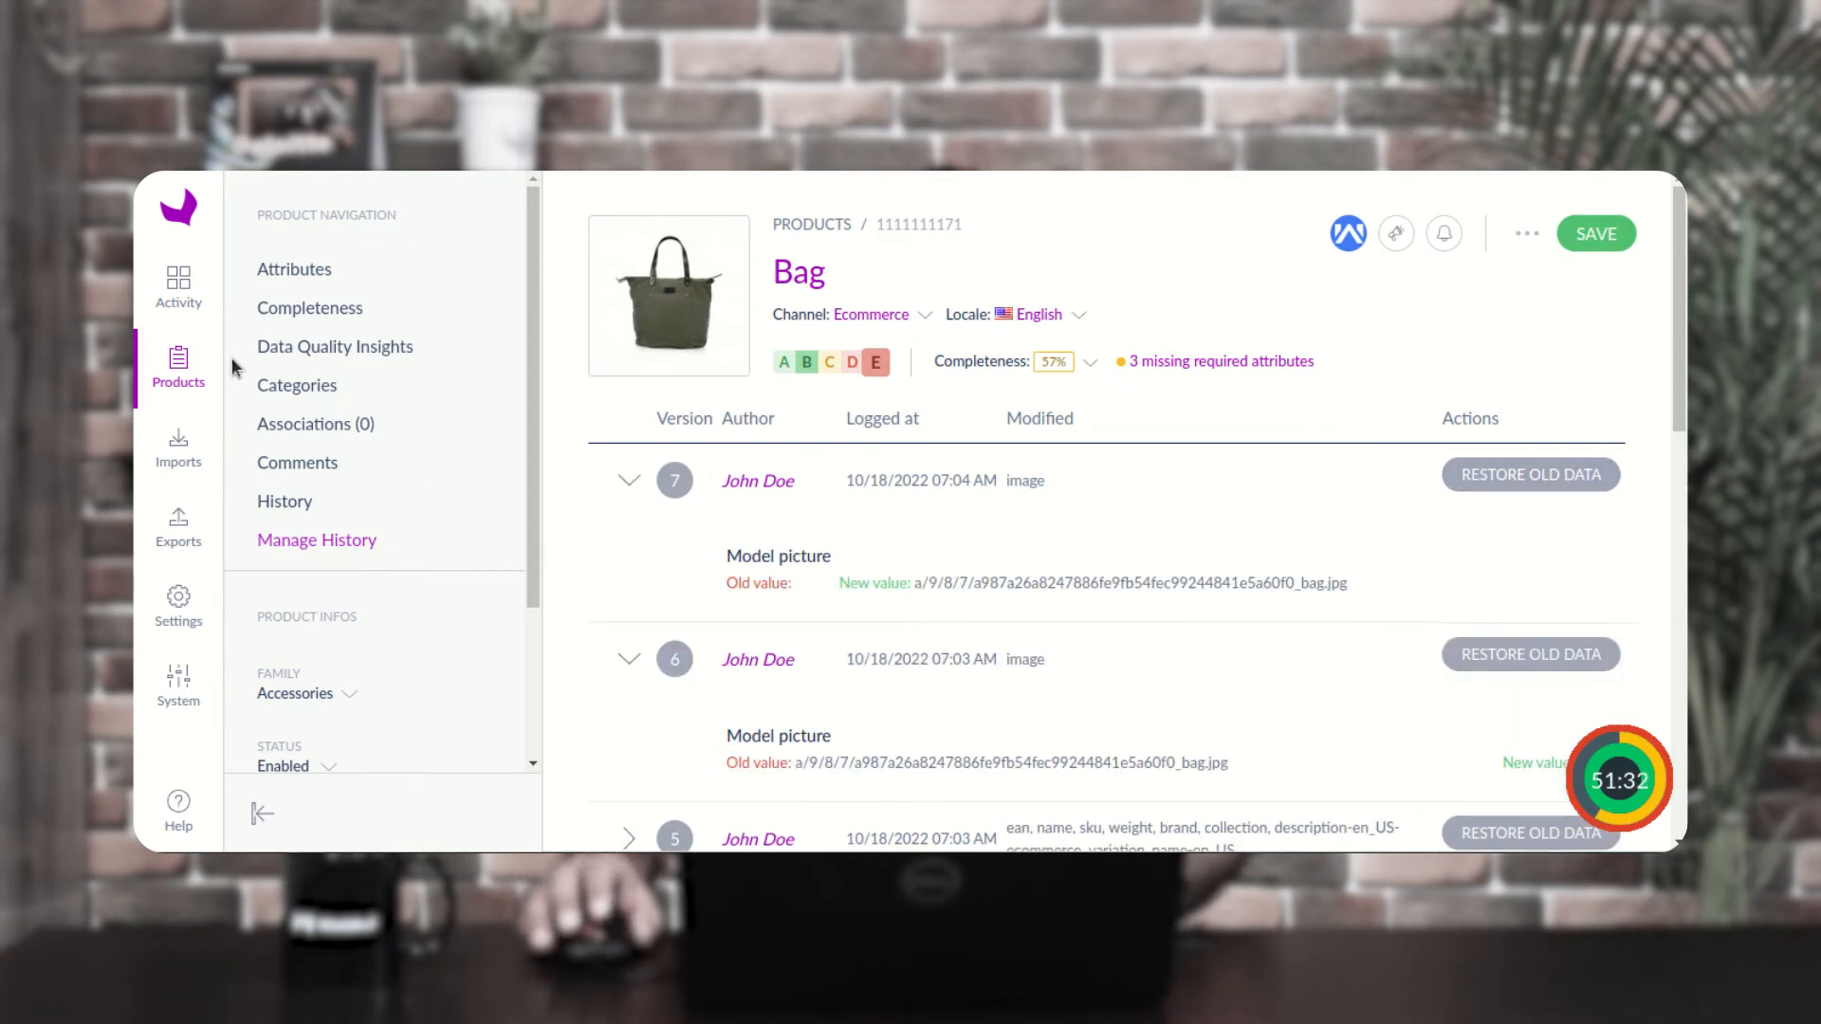
Add the Belt and Hat products as cross-sell associations of the Bag and save the product
{"action": "left_click", "coordinate": [339, 424]}
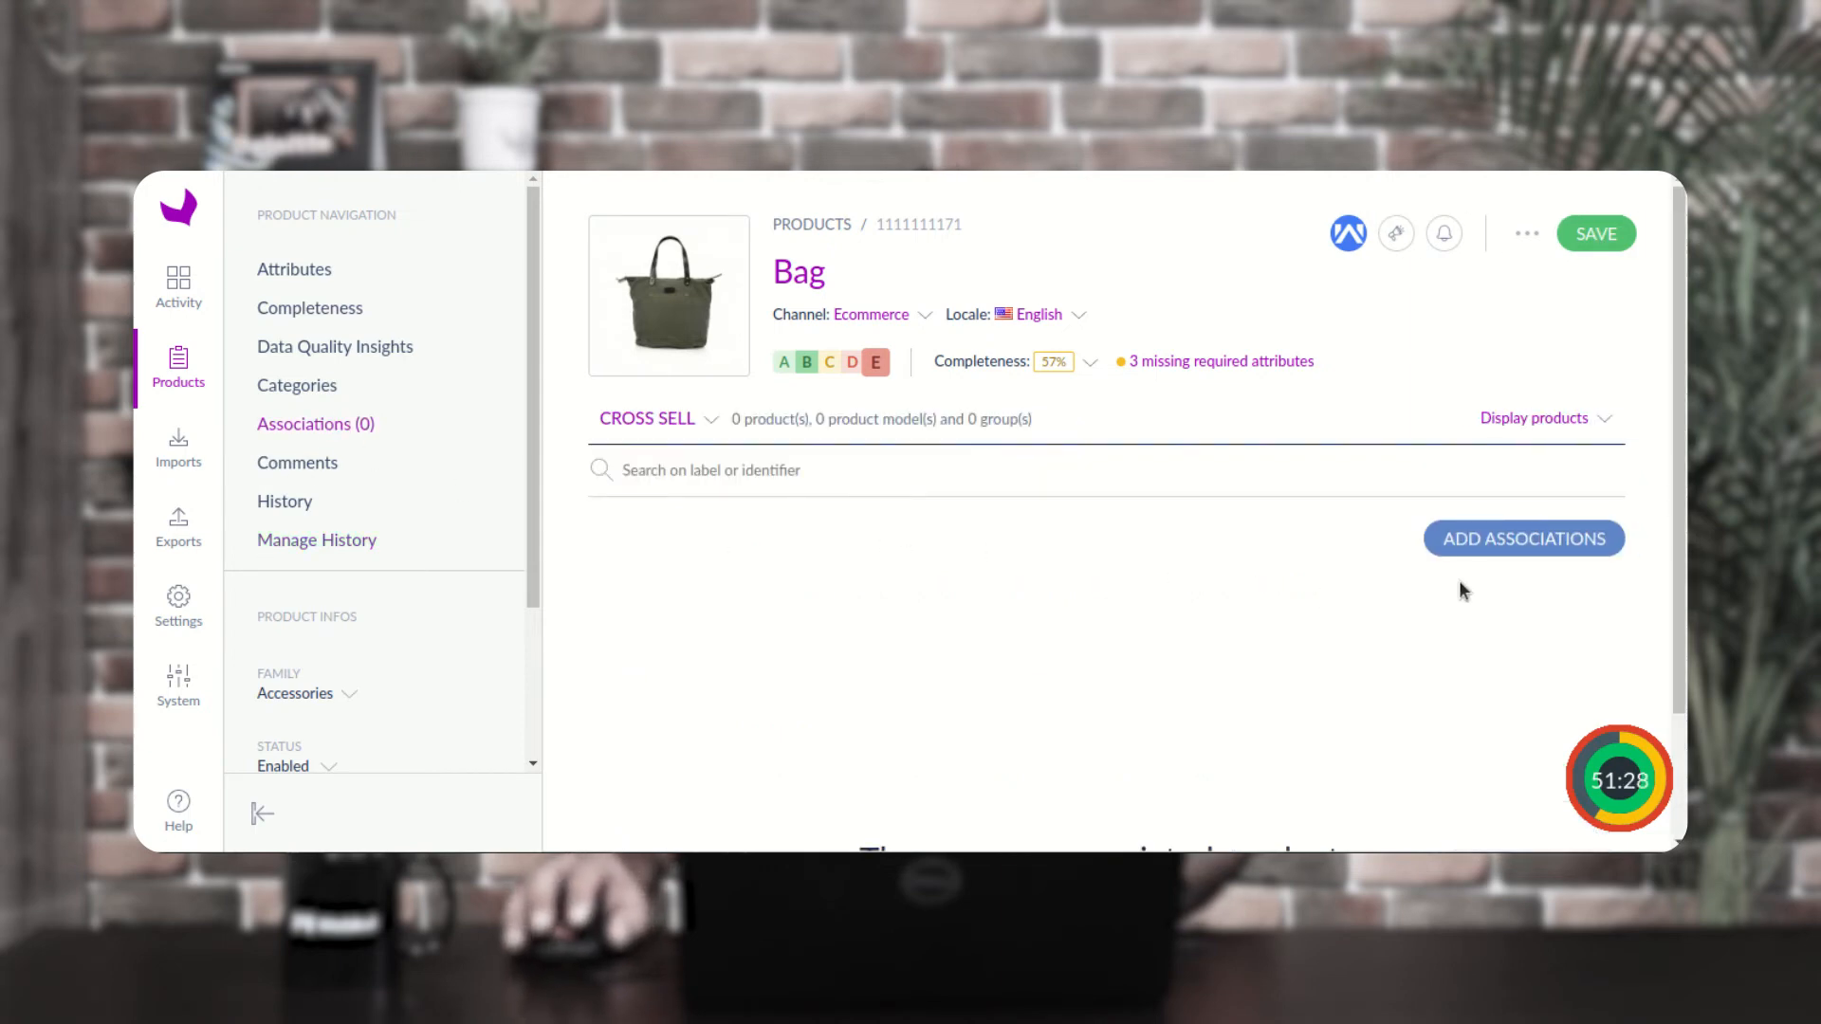
{"action": "left_click", "coordinate": [1508, 547]}
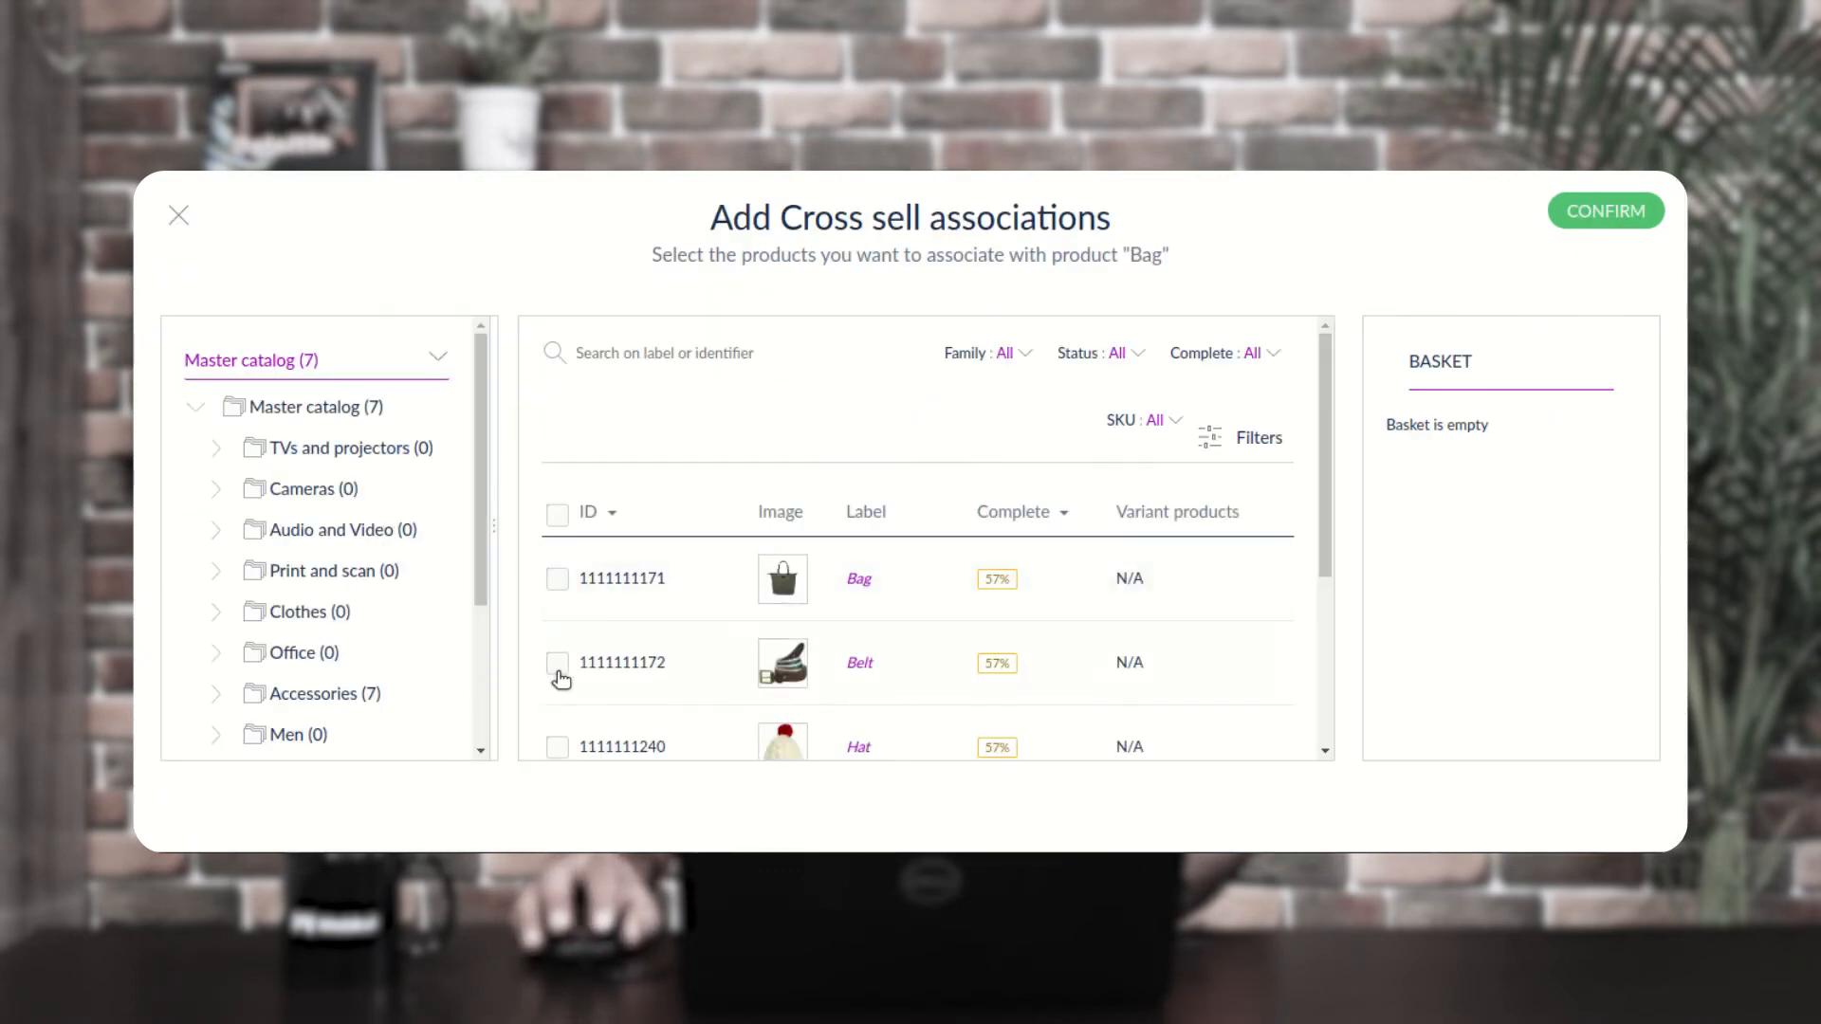
{"action": "left_click", "coordinate": [558, 664]}
{"action": "left_click", "coordinate": [557, 749]}
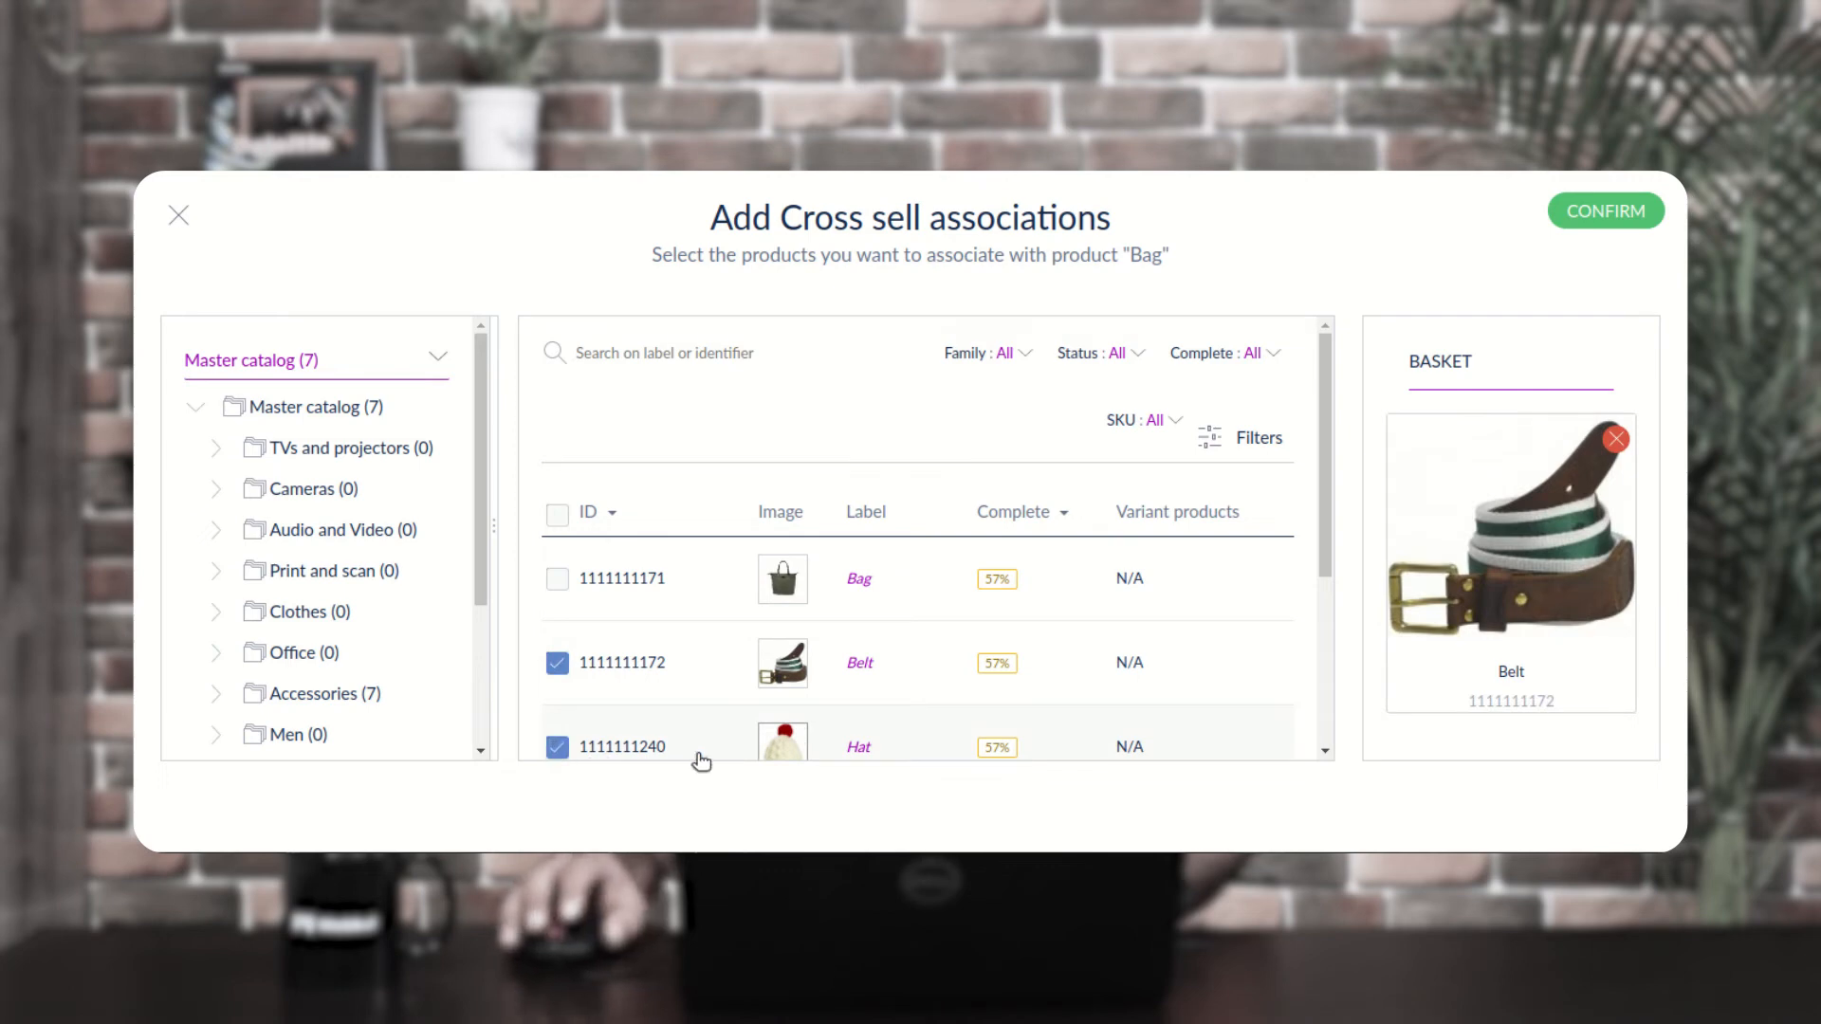
{"action": "left_click", "coordinate": [1590, 213]}
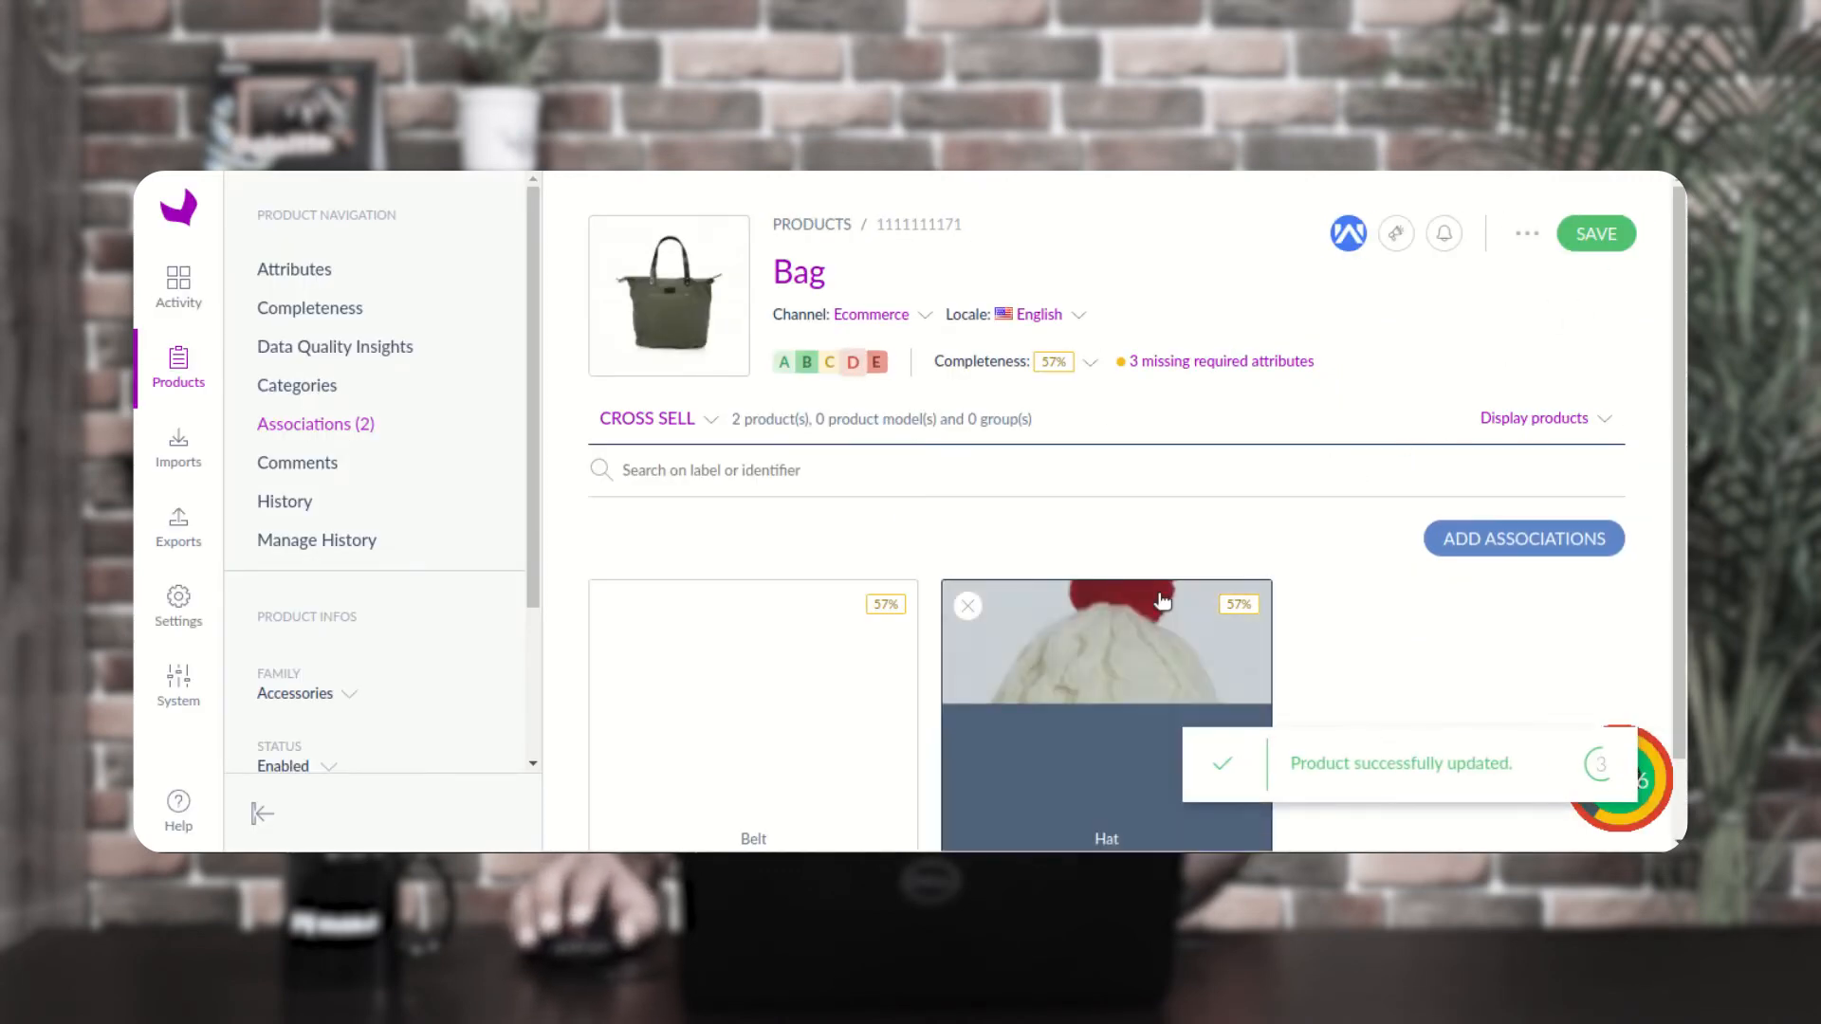
{"action": "scroll", "coordinate": [854, 667], "scroll_direction": "down", "scroll_amount": 2}
{"action": "scroll", "coordinate": [939, 661], "scroll_direction": "up", "scroll_amount": 2}
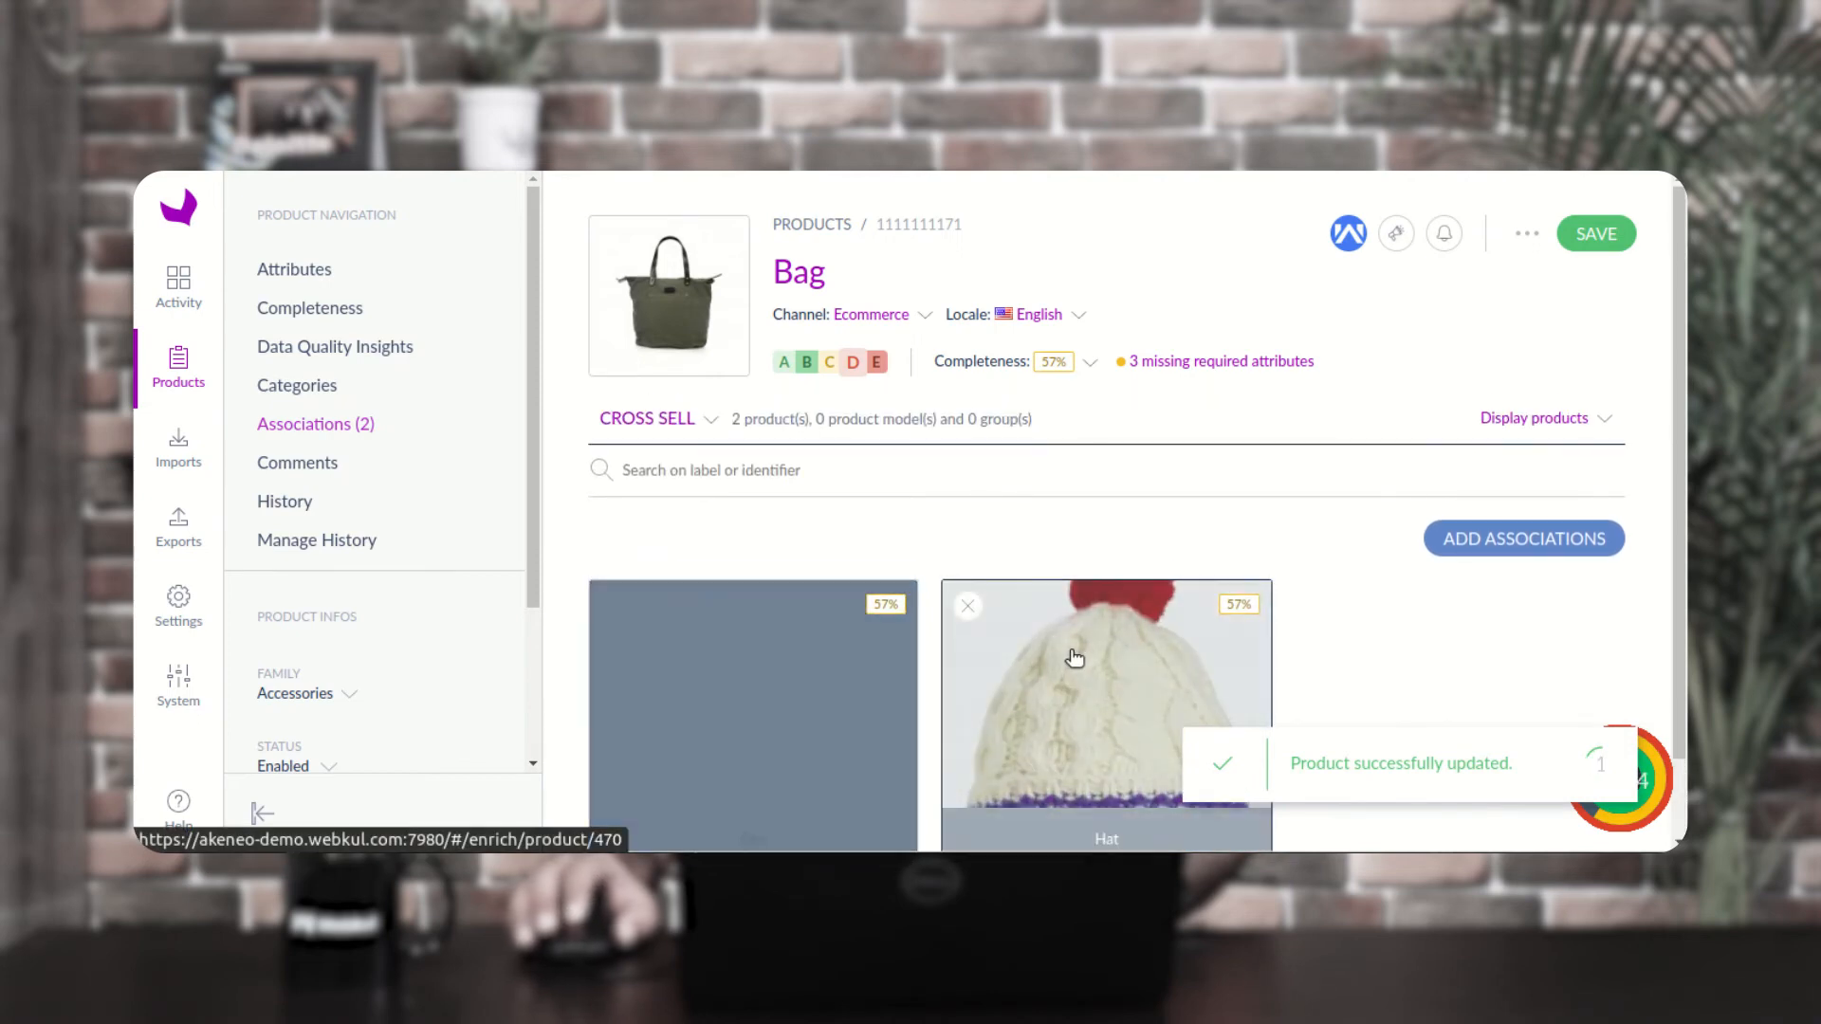
{"action": "scroll", "coordinate": [828, 673], "scroll_direction": "down", "scroll_amount": 1}
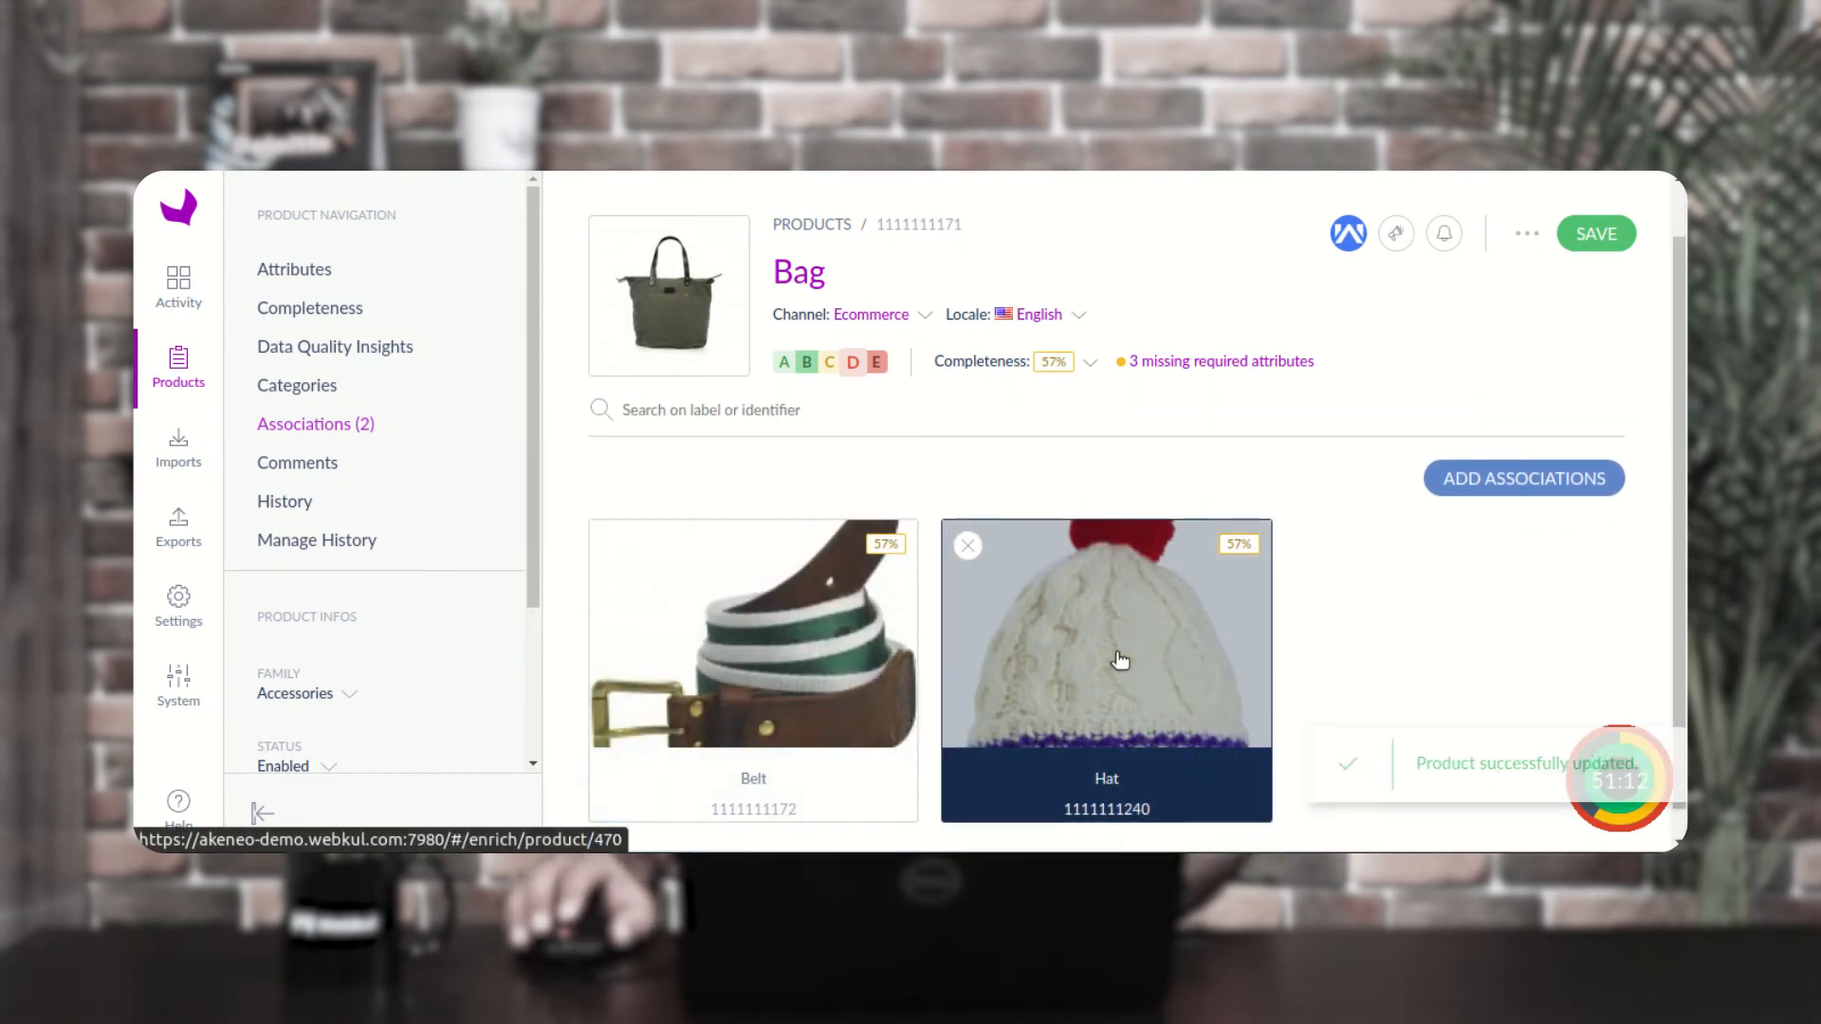
{"action": "left_click", "coordinate": [1596, 233]}
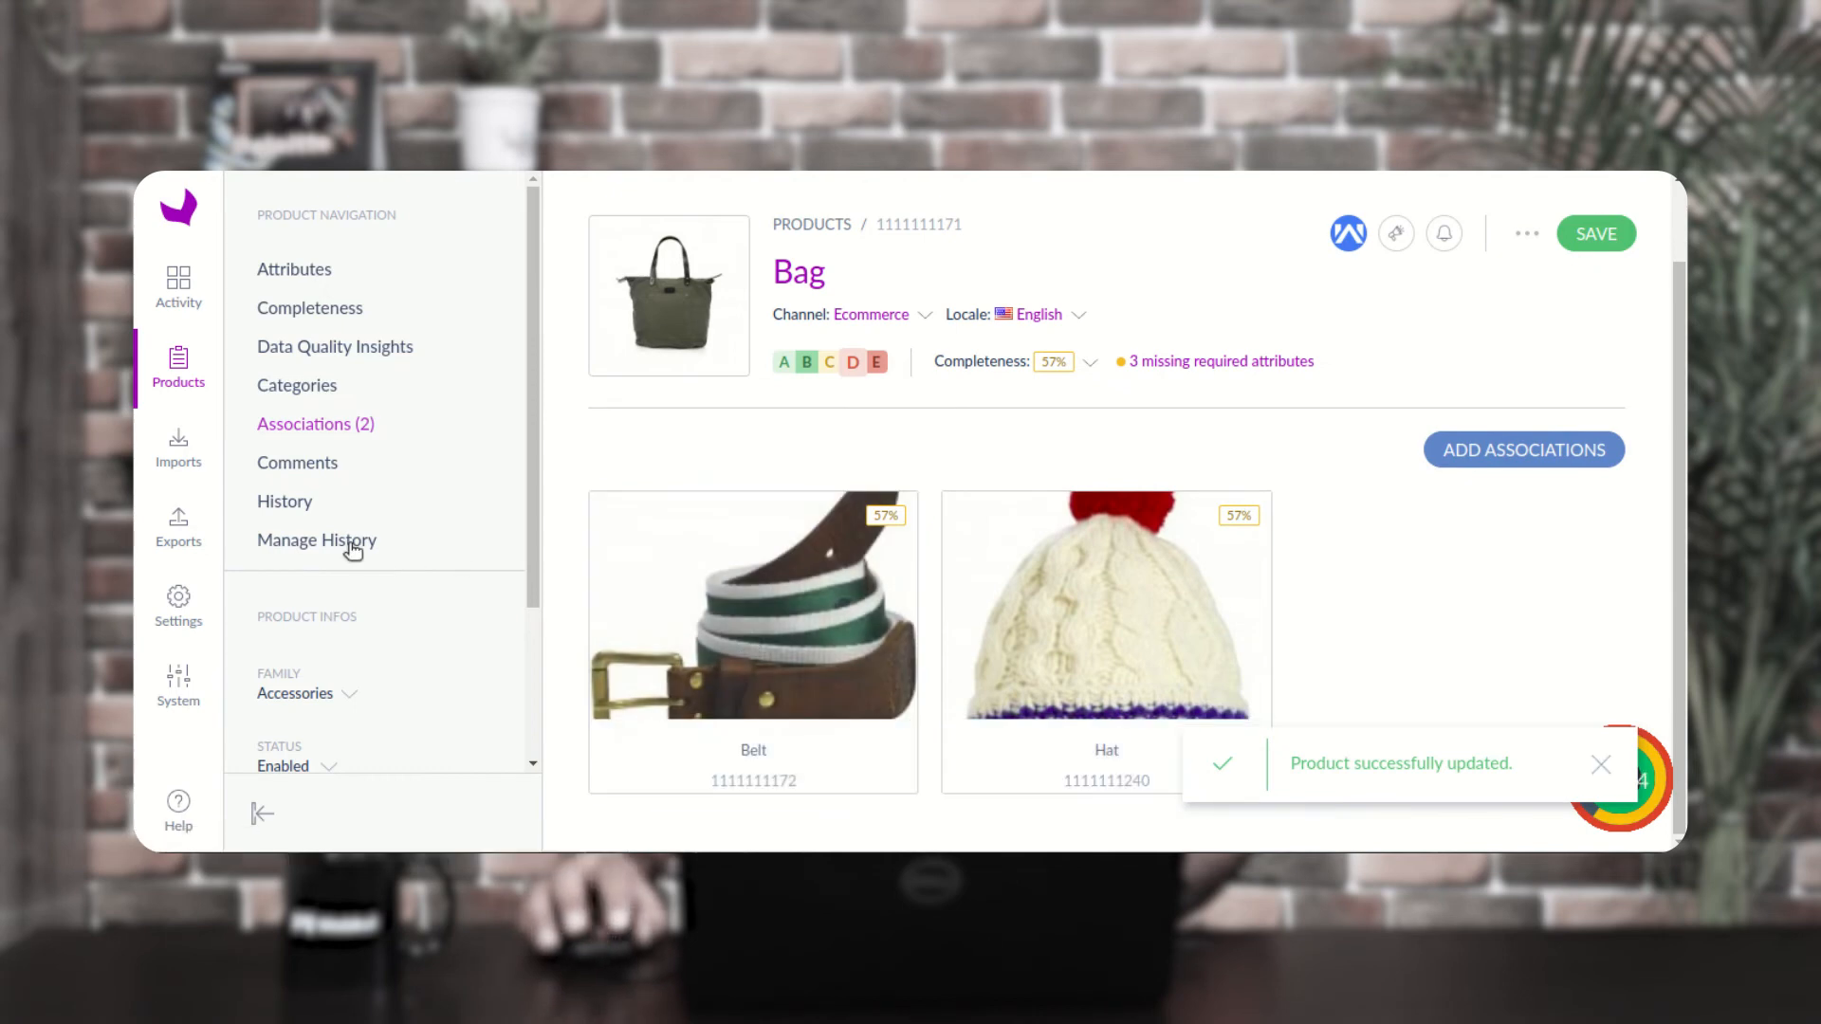
Expand the version 8 X_SELL-products change in Manage History and review its recorded association values
{"action": "left_click", "coordinate": [348, 546]}
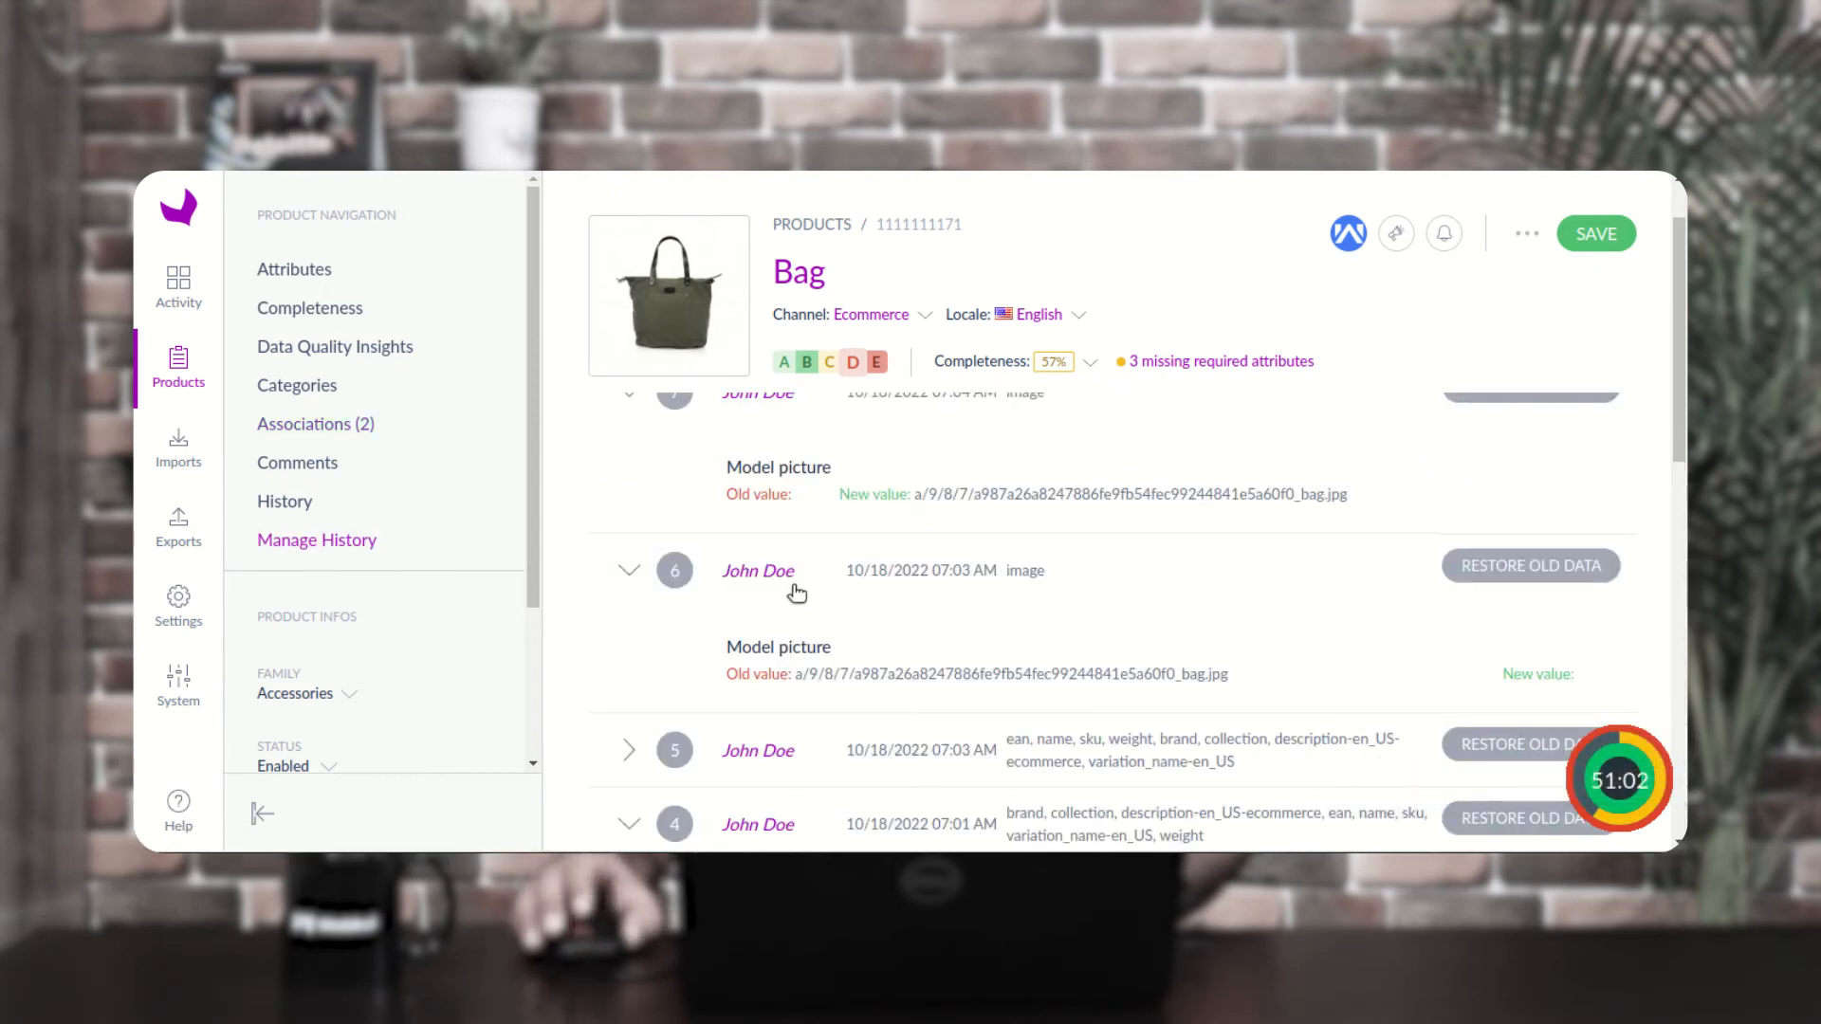
{"action": "scroll", "coordinate": [811, 590], "scroll_direction": "up", "scroll_amount": 1}
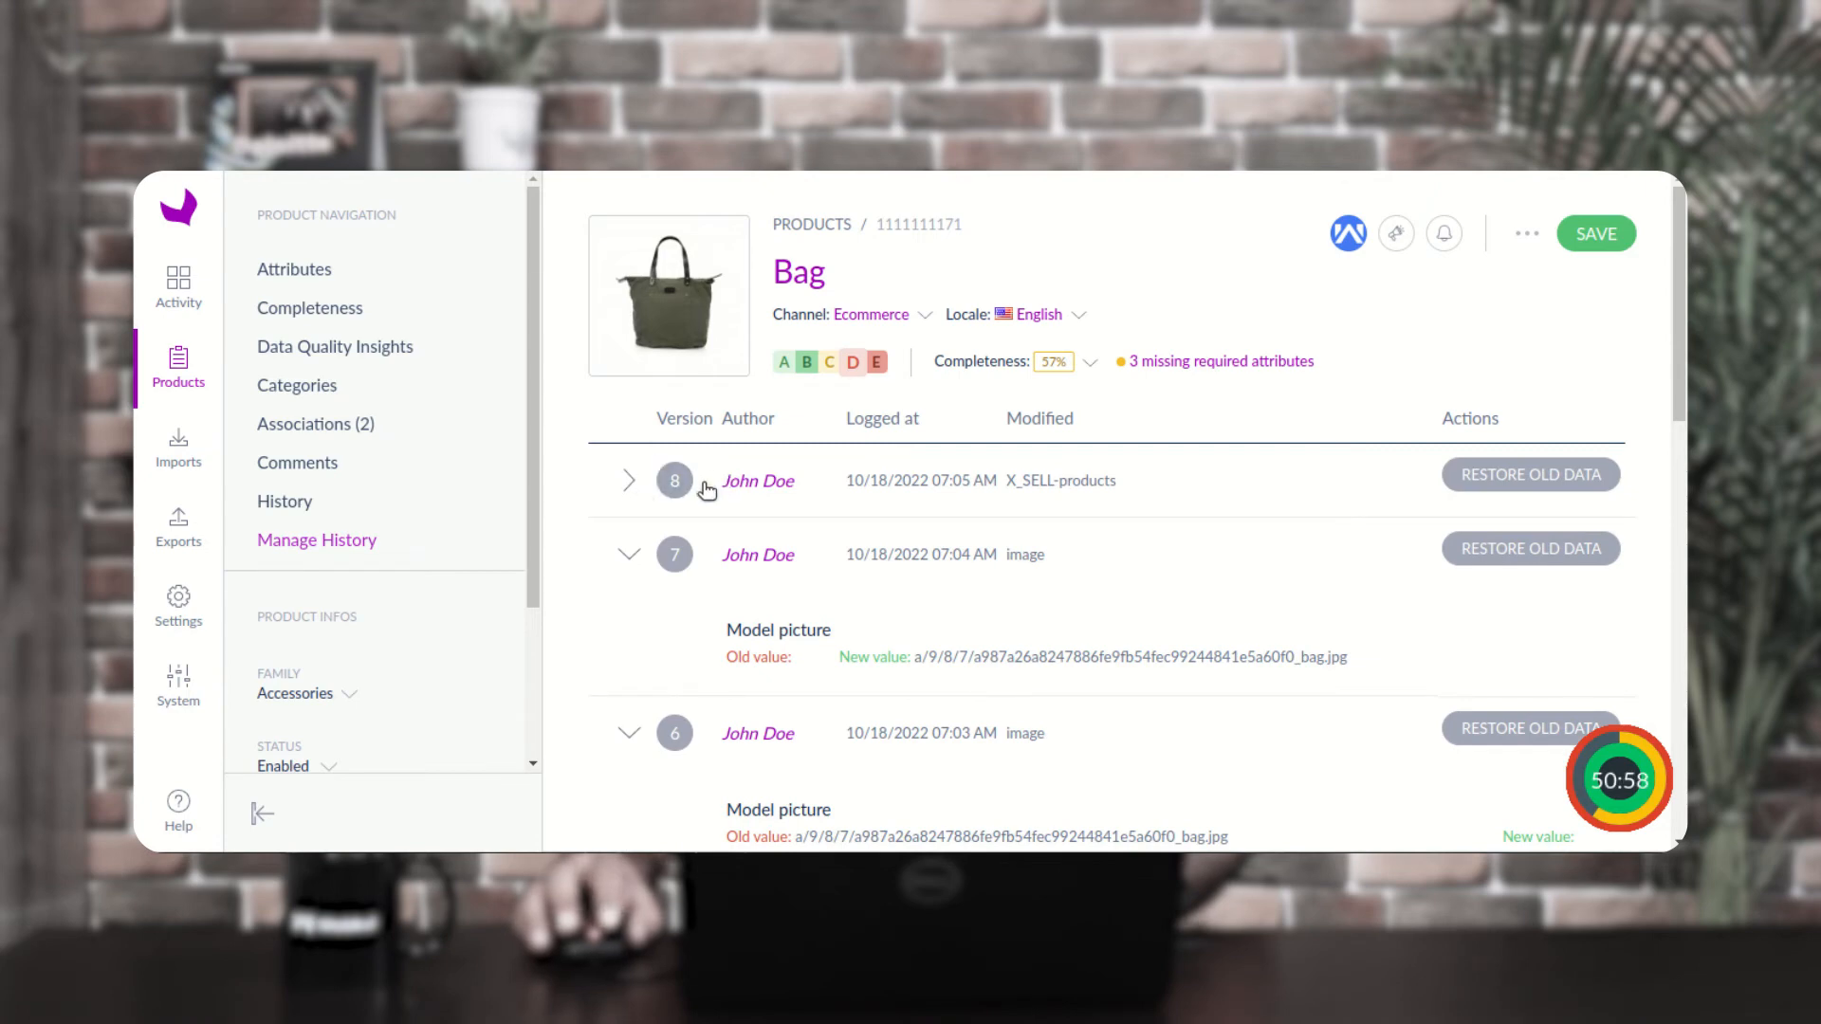
{"action": "left_click", "coordinate": [631, 484]}
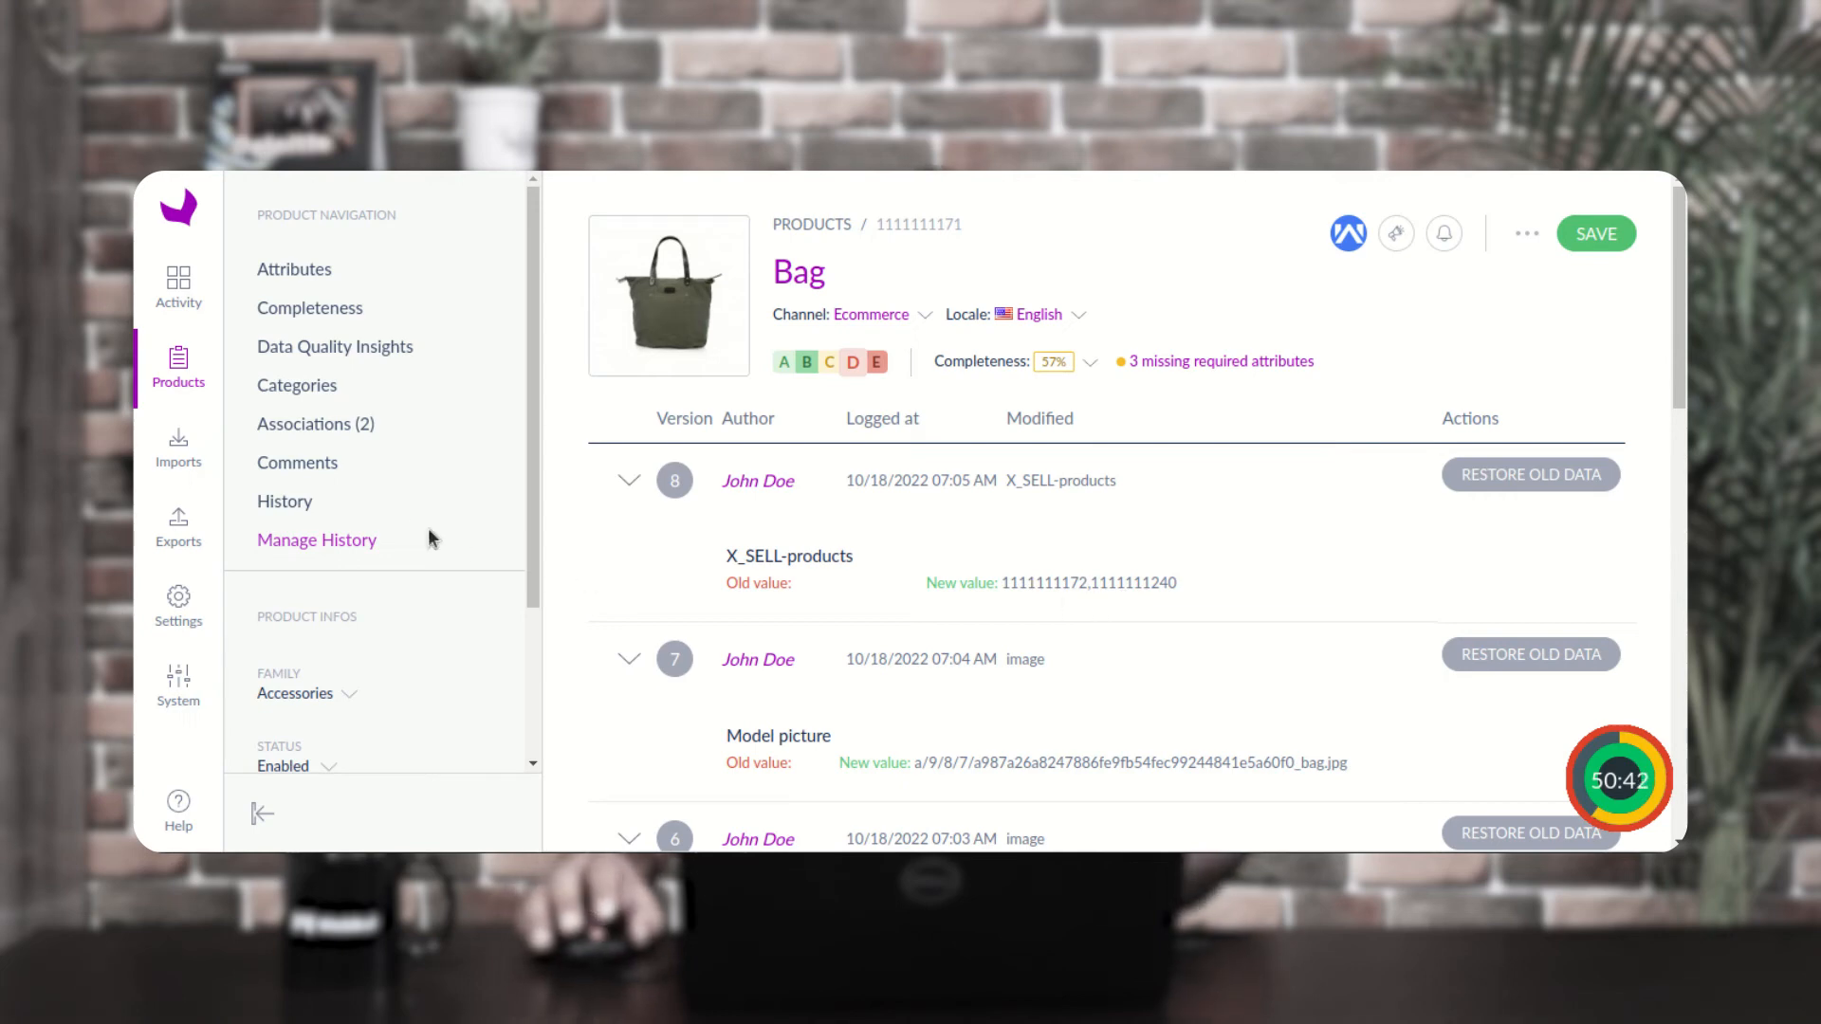
Remove the Belt from the Bag's cross-sell associations and save the product
{"action": "left_click", "coordinate": [355, 427]}
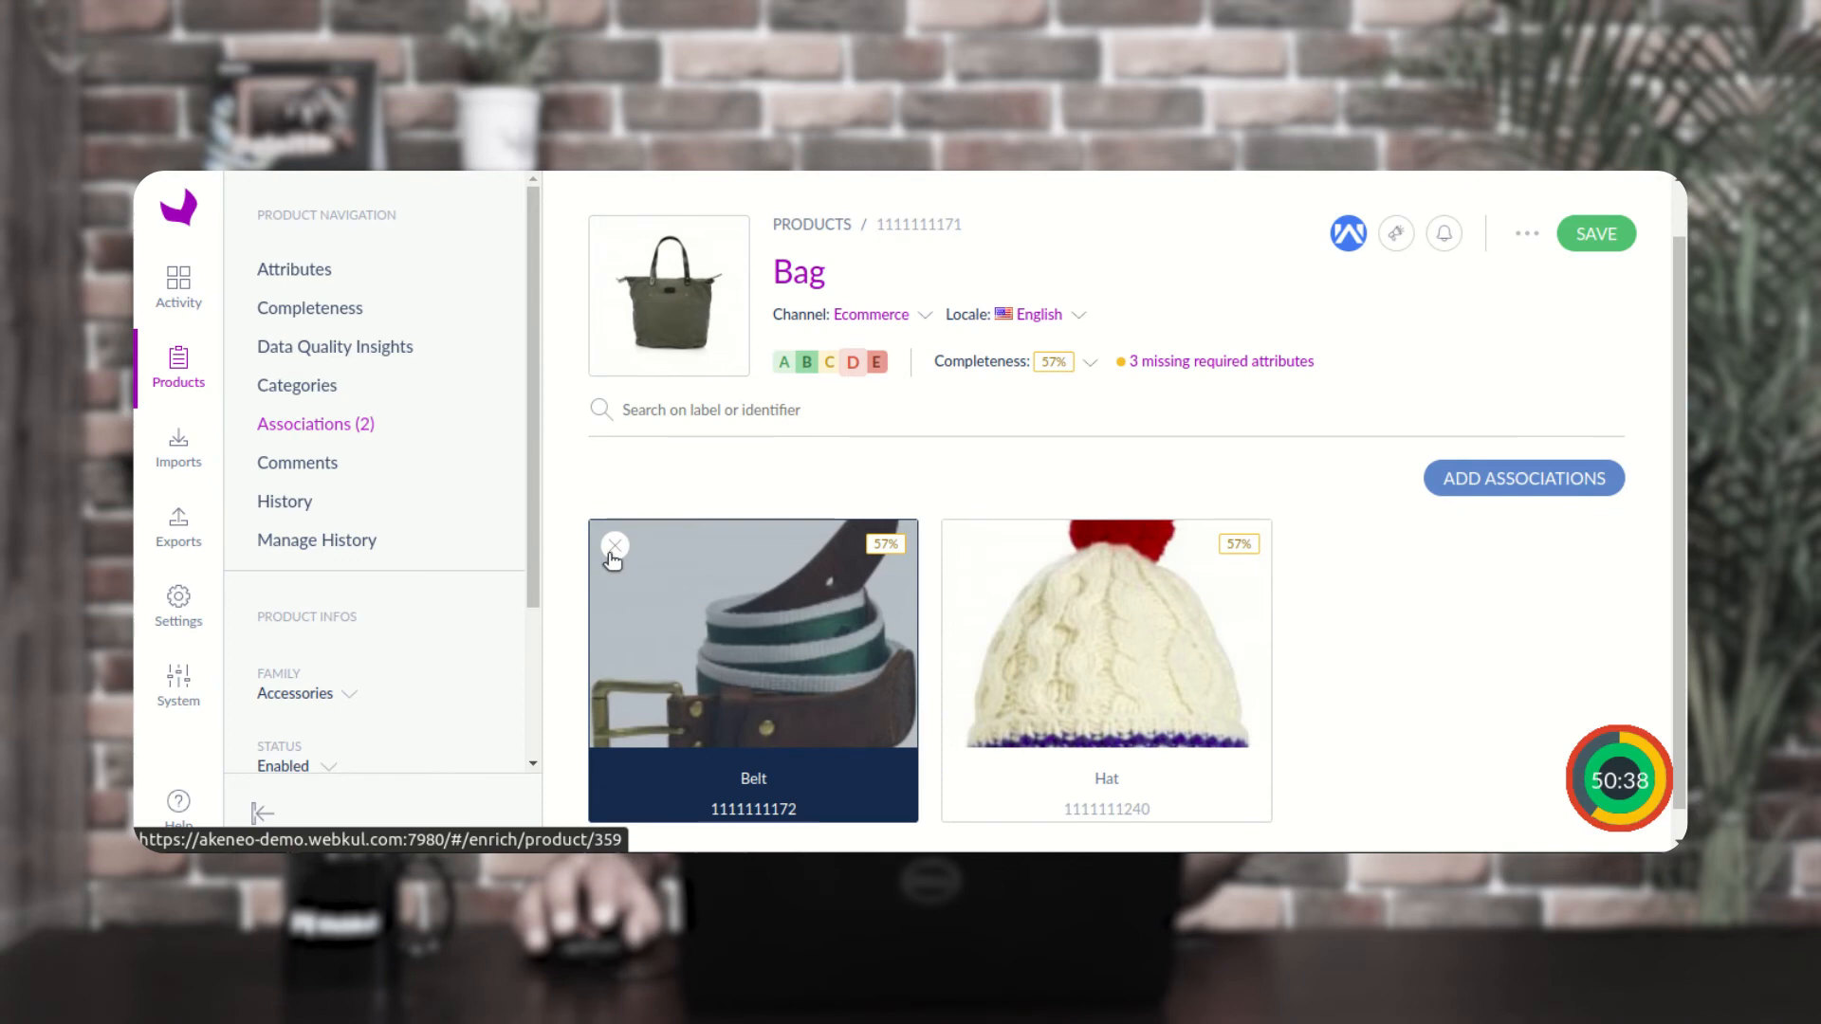
{"action": "left_click", "coordinate": [615, 547]}
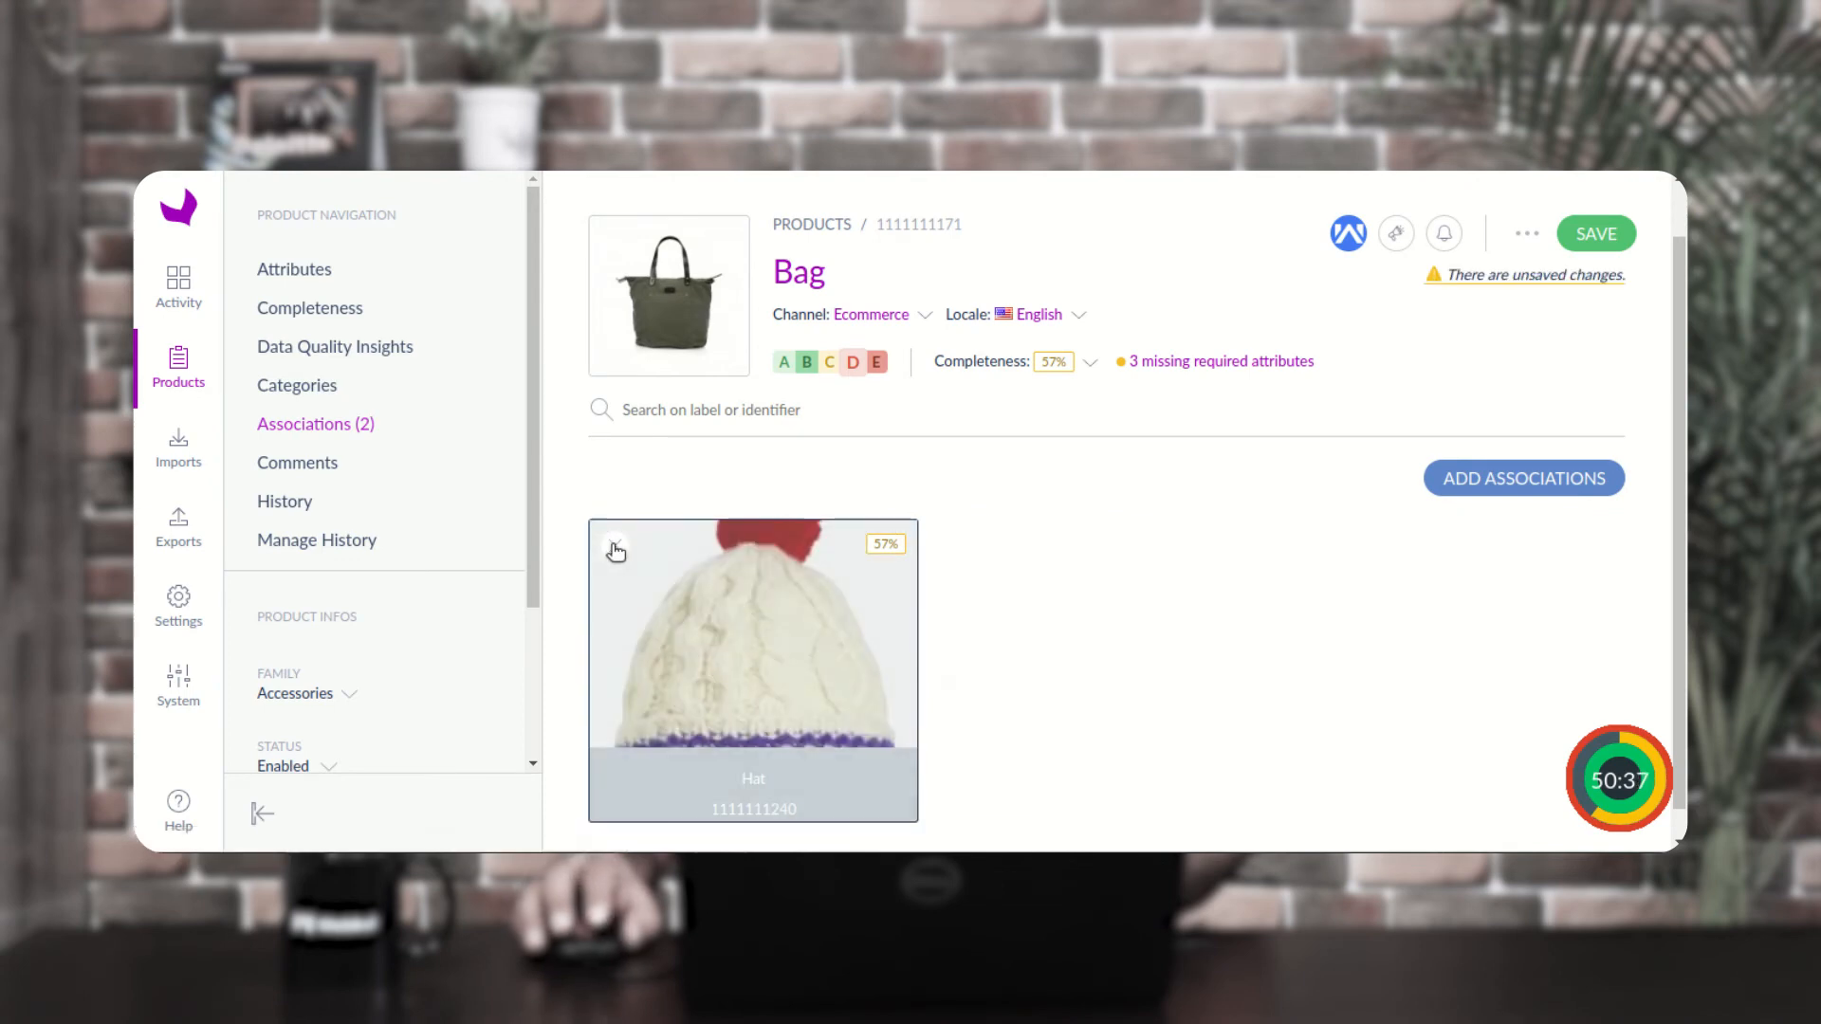
{"action": "left_click", "coordinate": [1610, 239]}
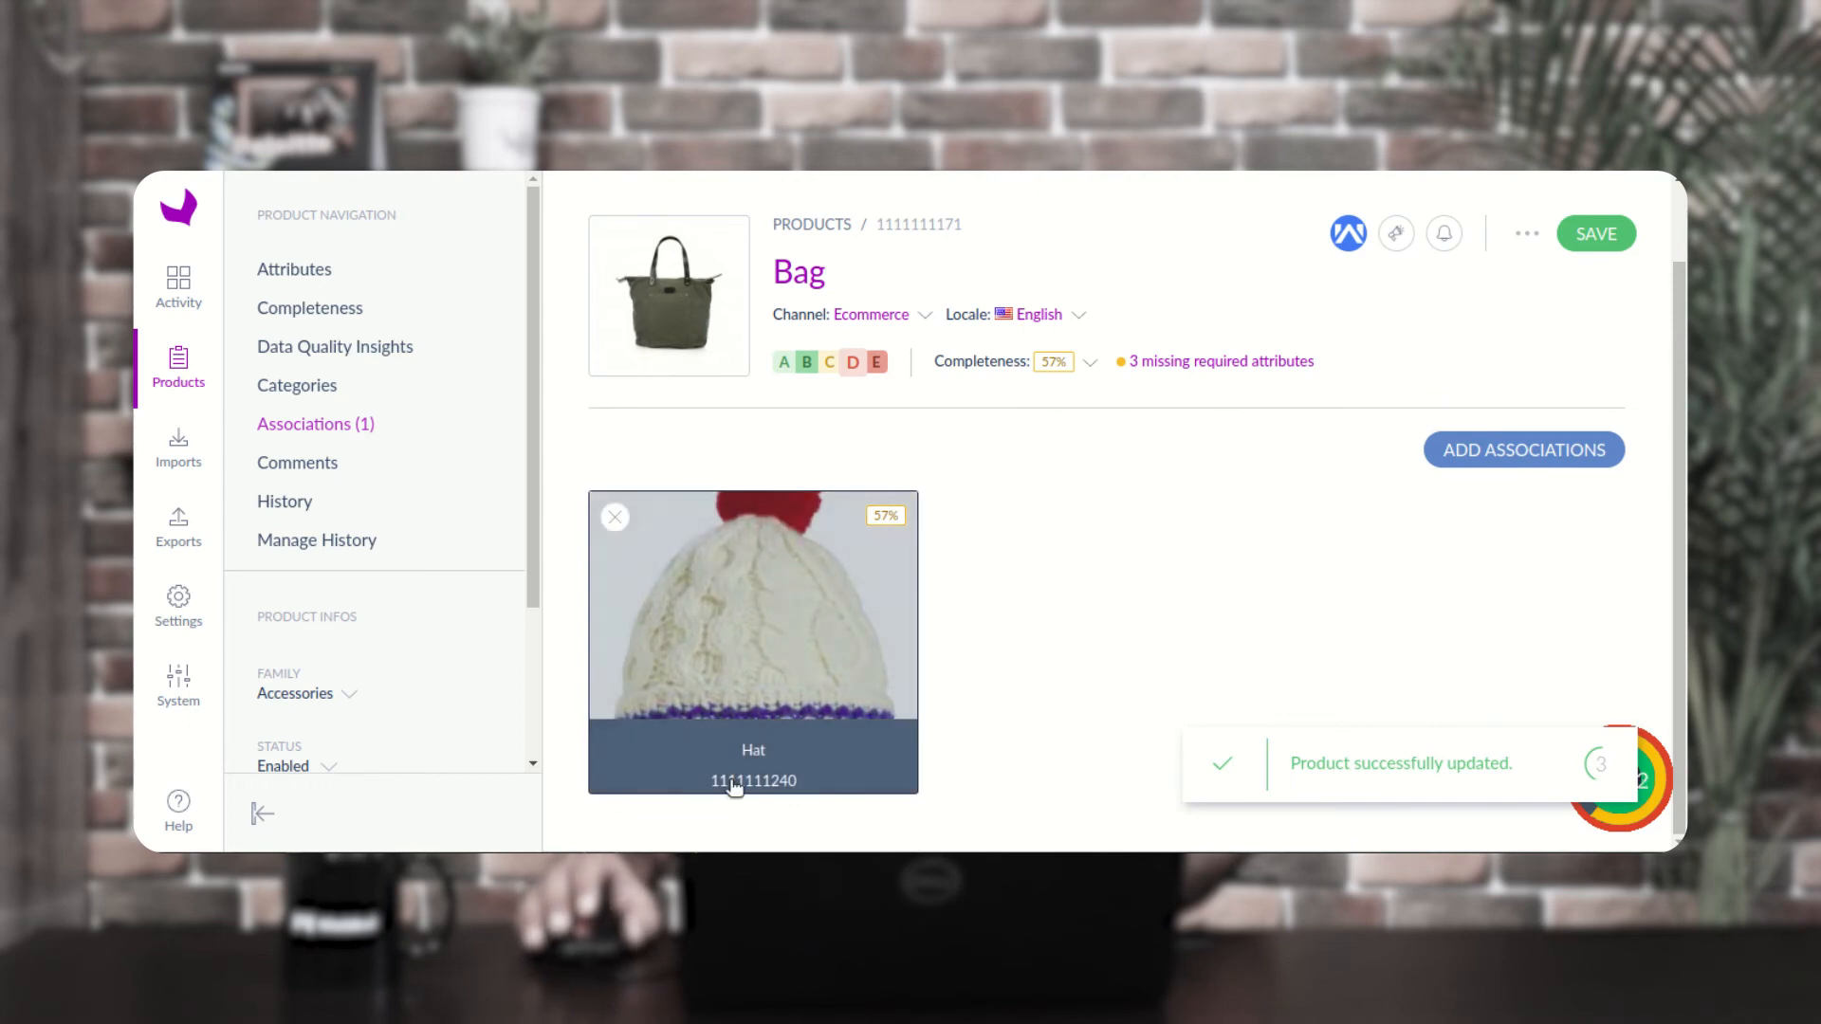
Expand the version 9 X_SELL-products change in Manage History and restore its old data
{"action": "left_click", "coordinate": [363, 542]}
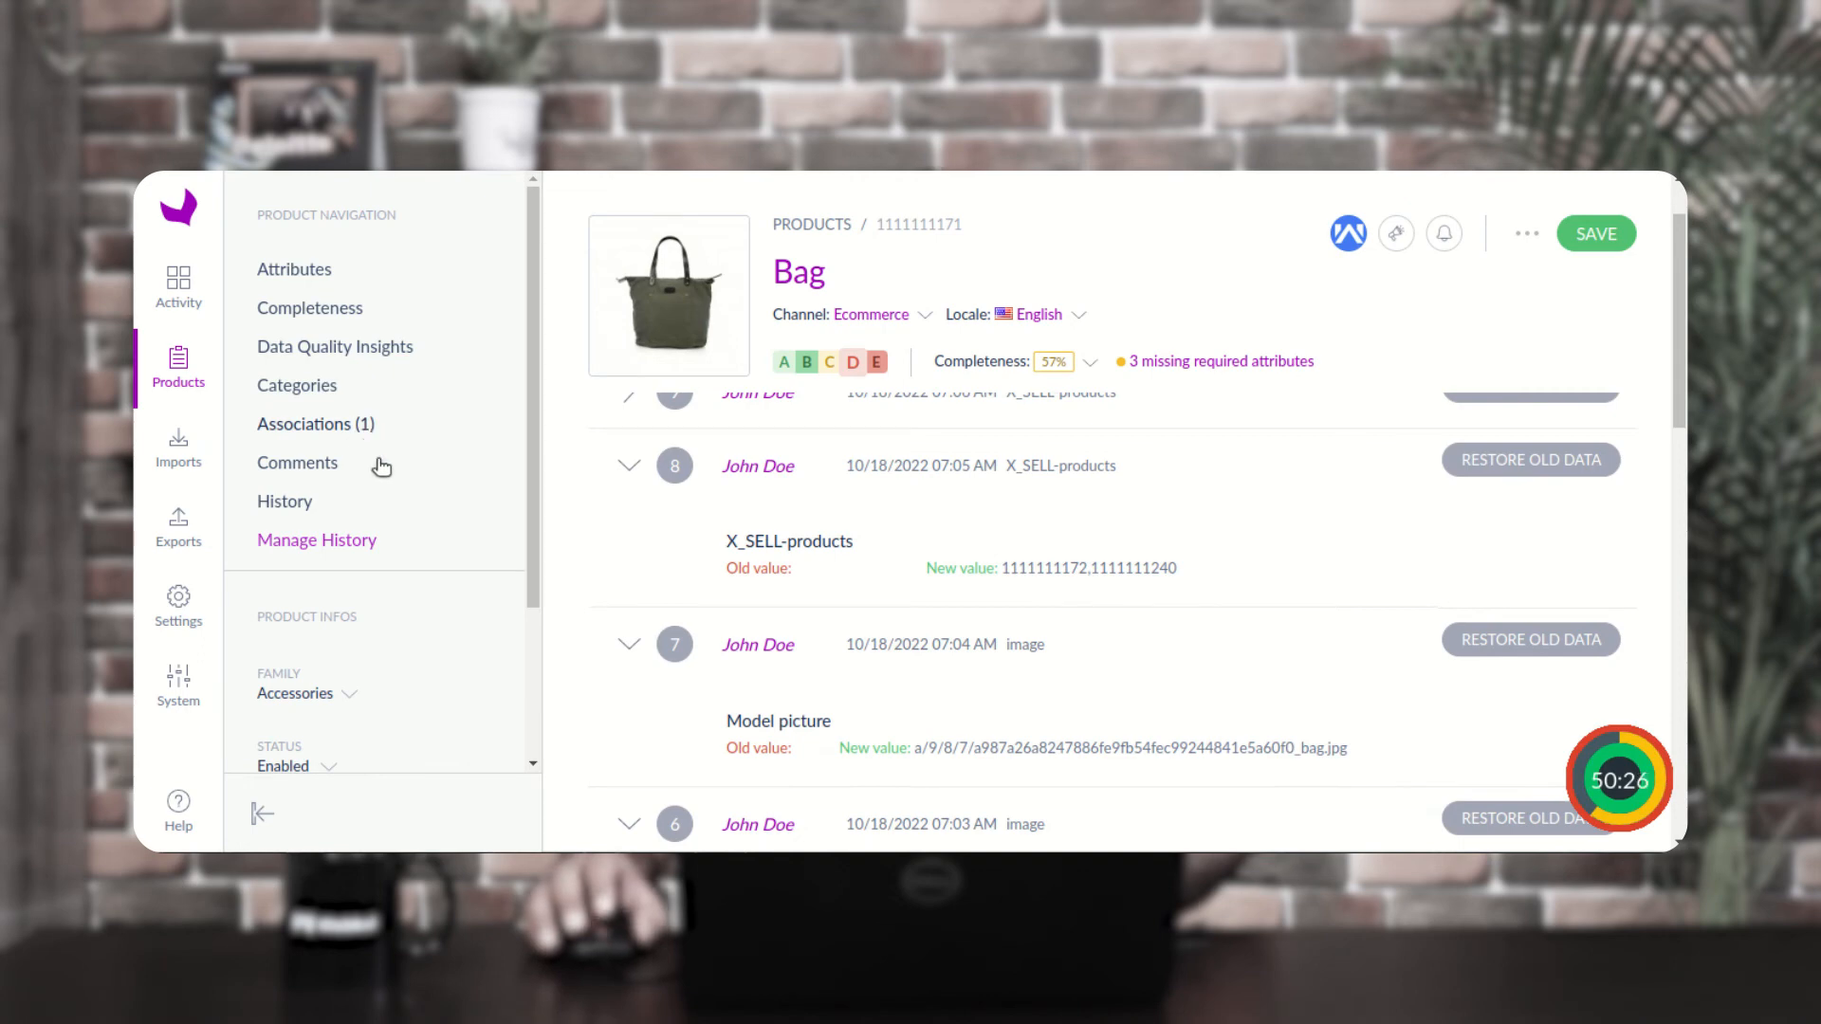
{"action": "scroll", "coordinate": [806, 574], "scroll_direction": "up", "scroll_amount": 1}
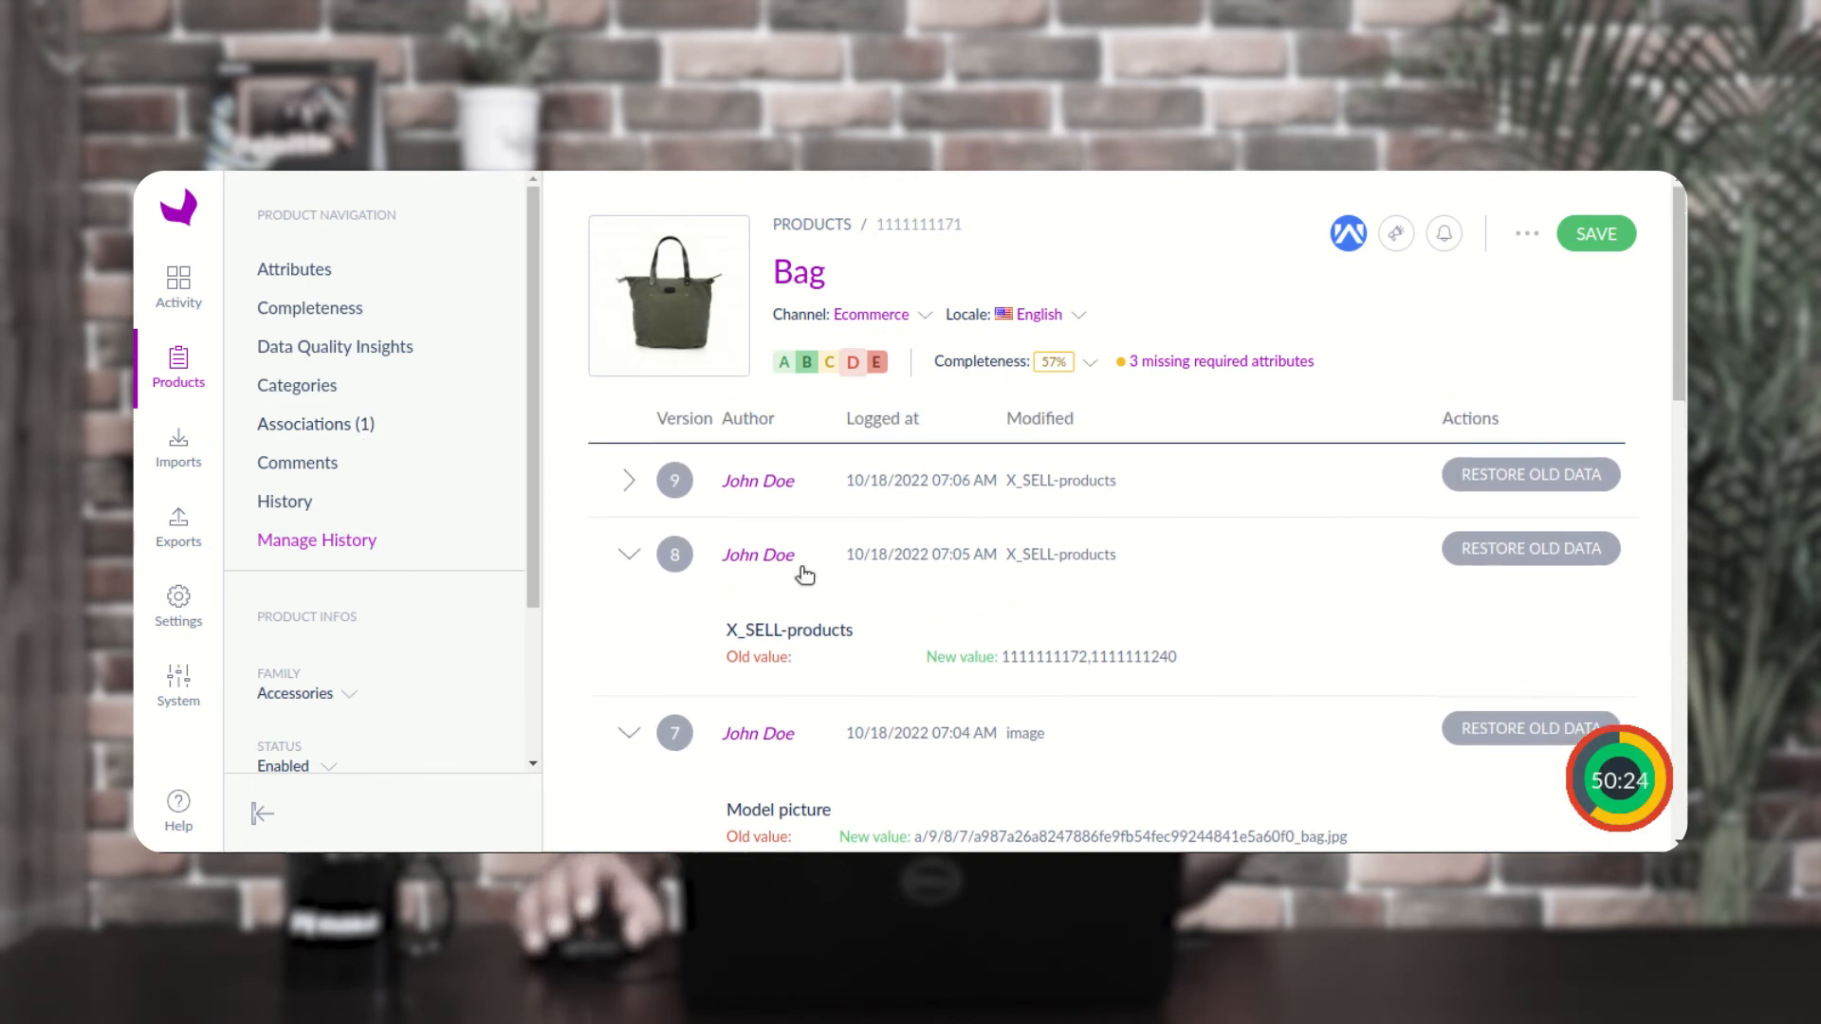
{"action": "left_click", "coordinate": [630, 488]}
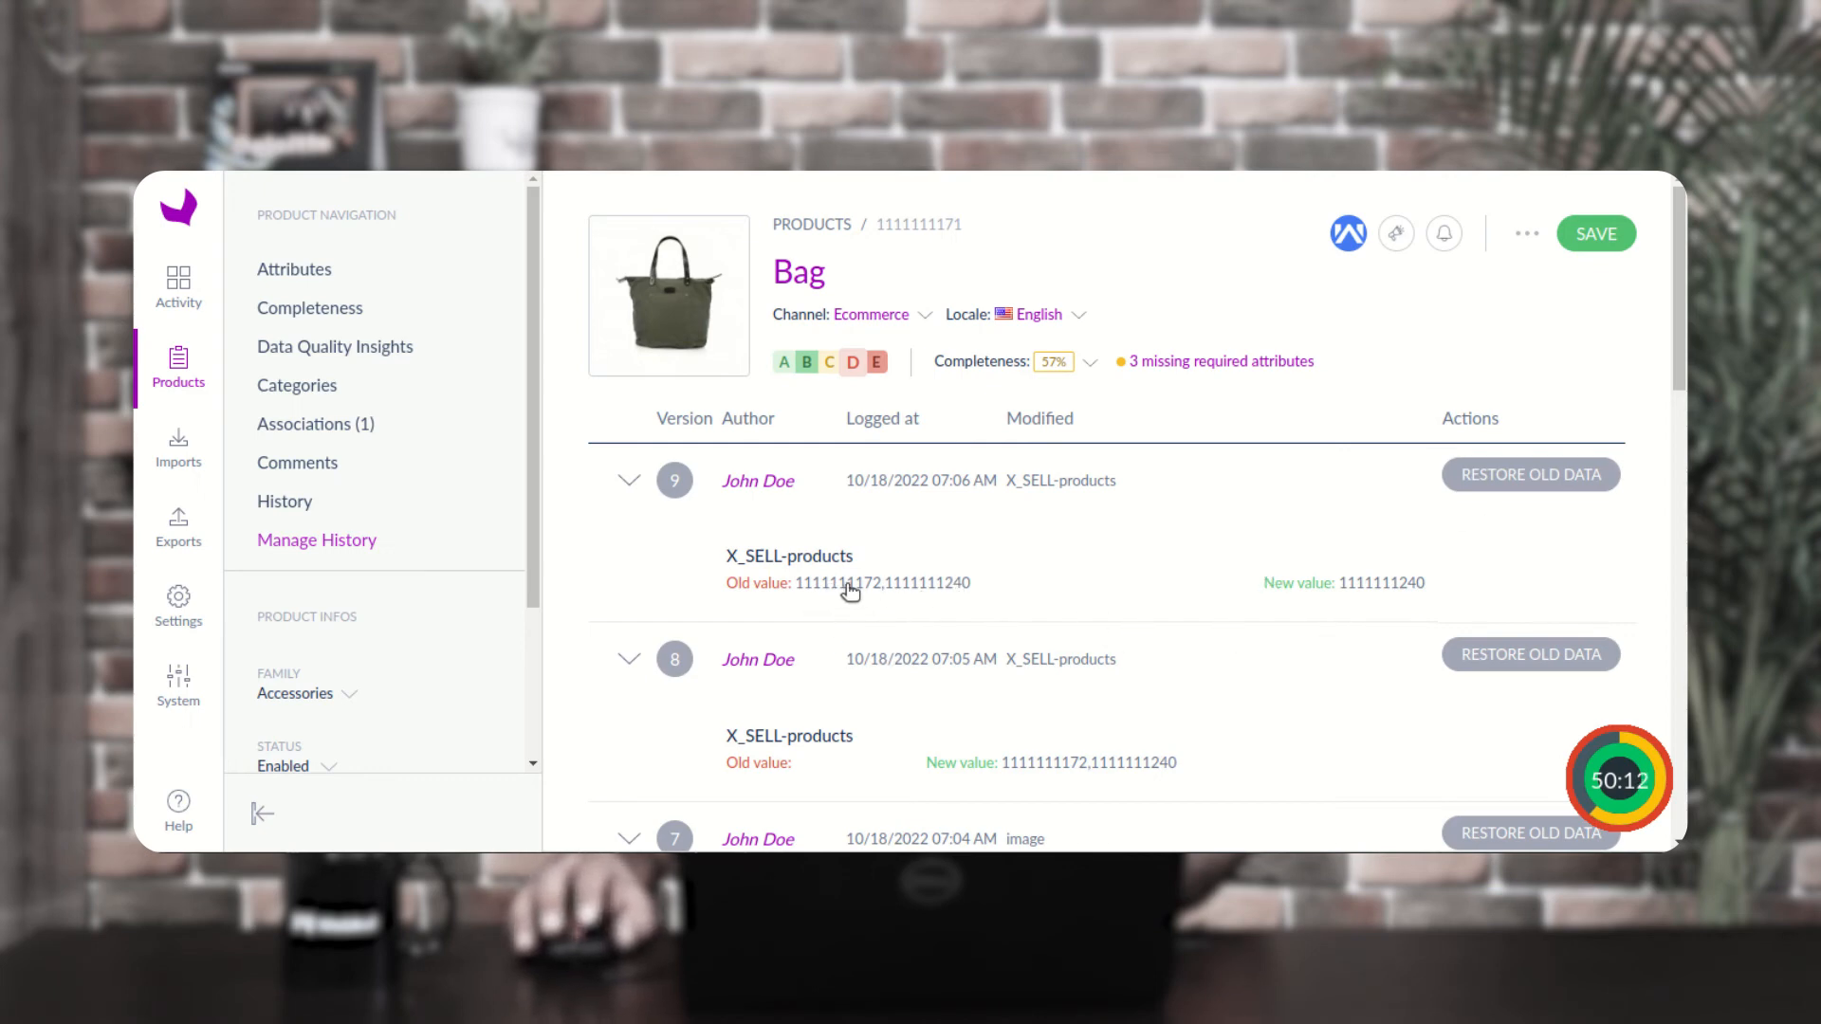
{"action": "left_click", "coordinate": [1518, 477]}
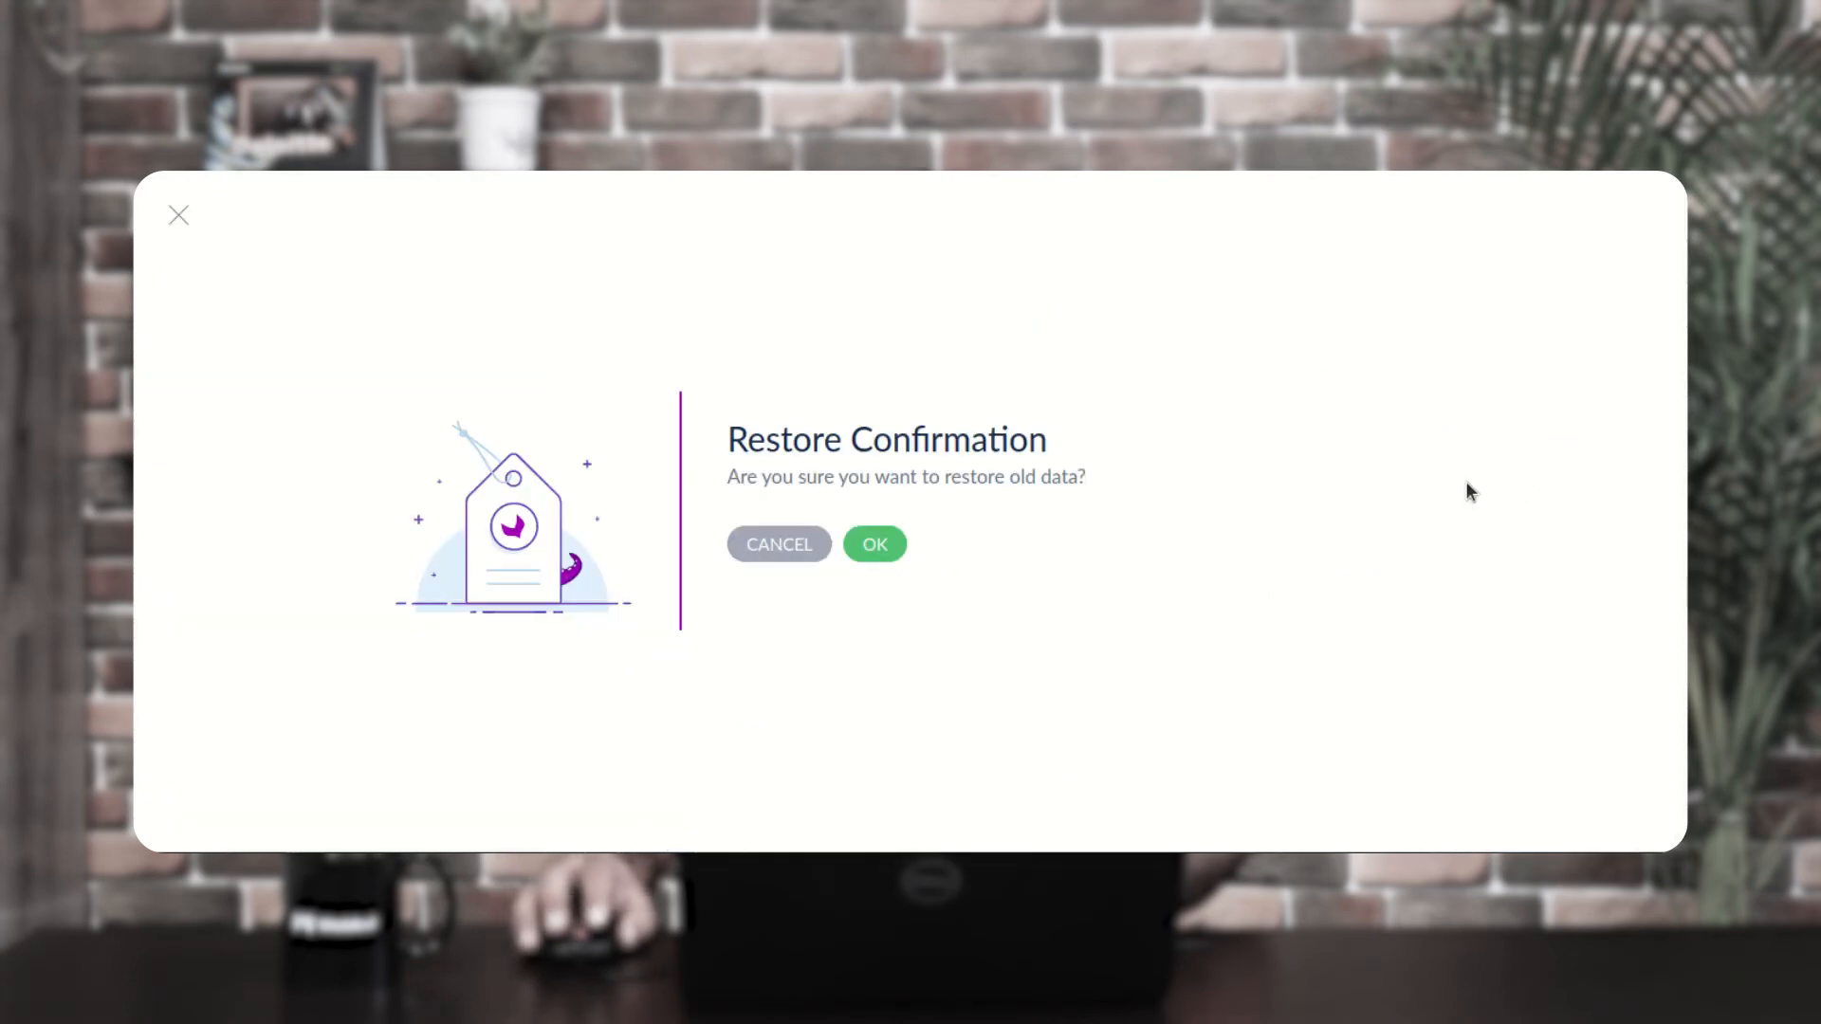
{"action": "left_click", "coordinate": [878, 544]}
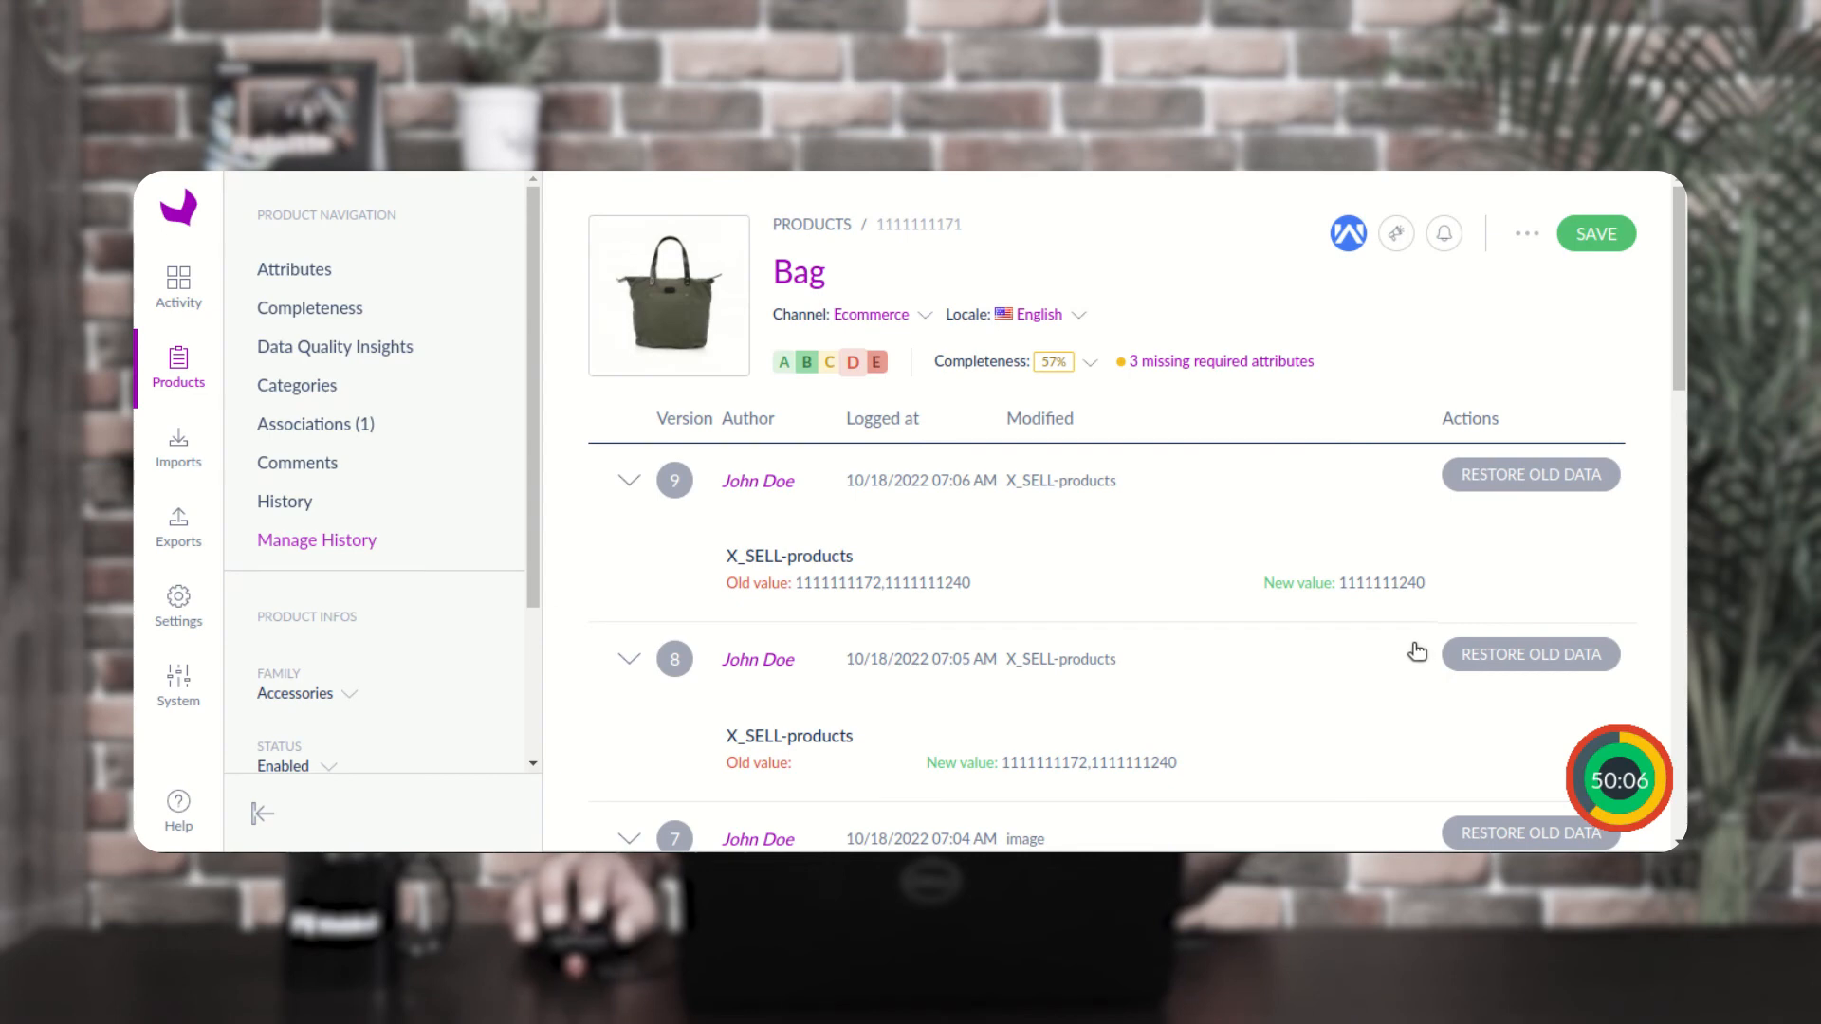
{"action": "left_click_drag", "start_coordinate": [1336, 771], "coordinate": [1560, 767]}
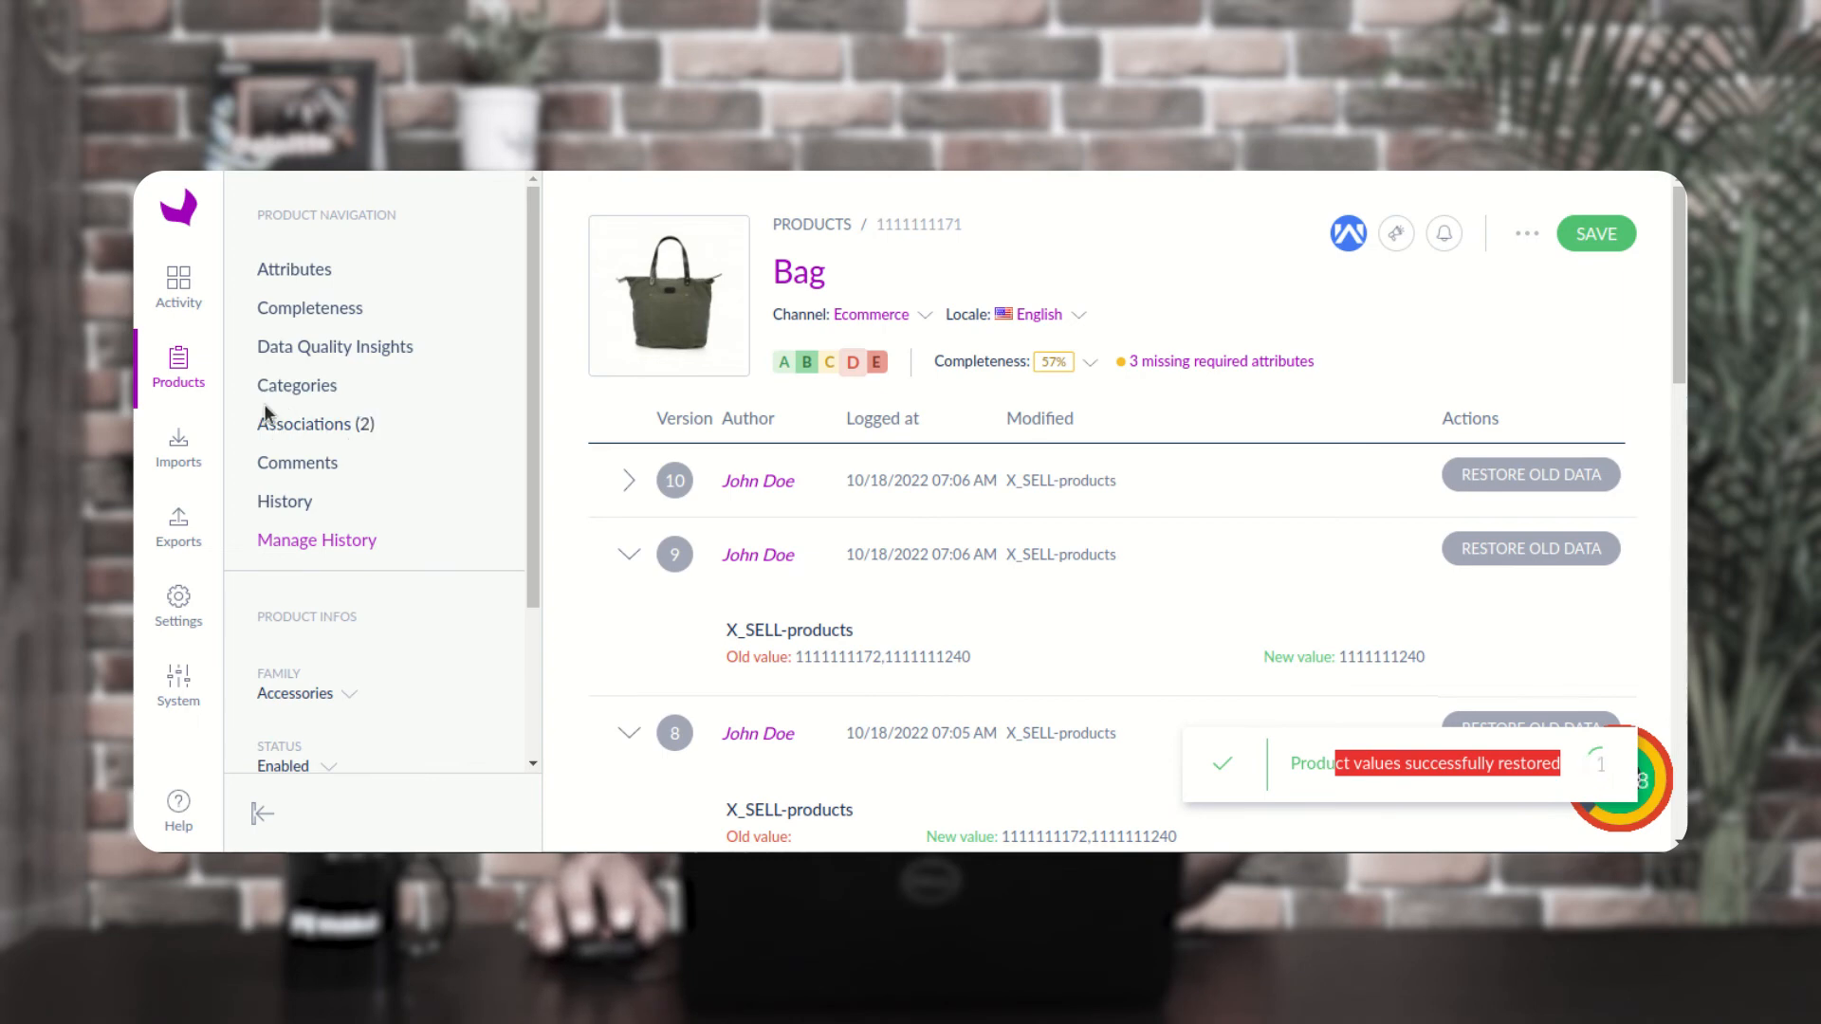
Check which products are listed in the Bag's cross-sell associations
{"action": "left_click", "coordinate": [318, 429]}
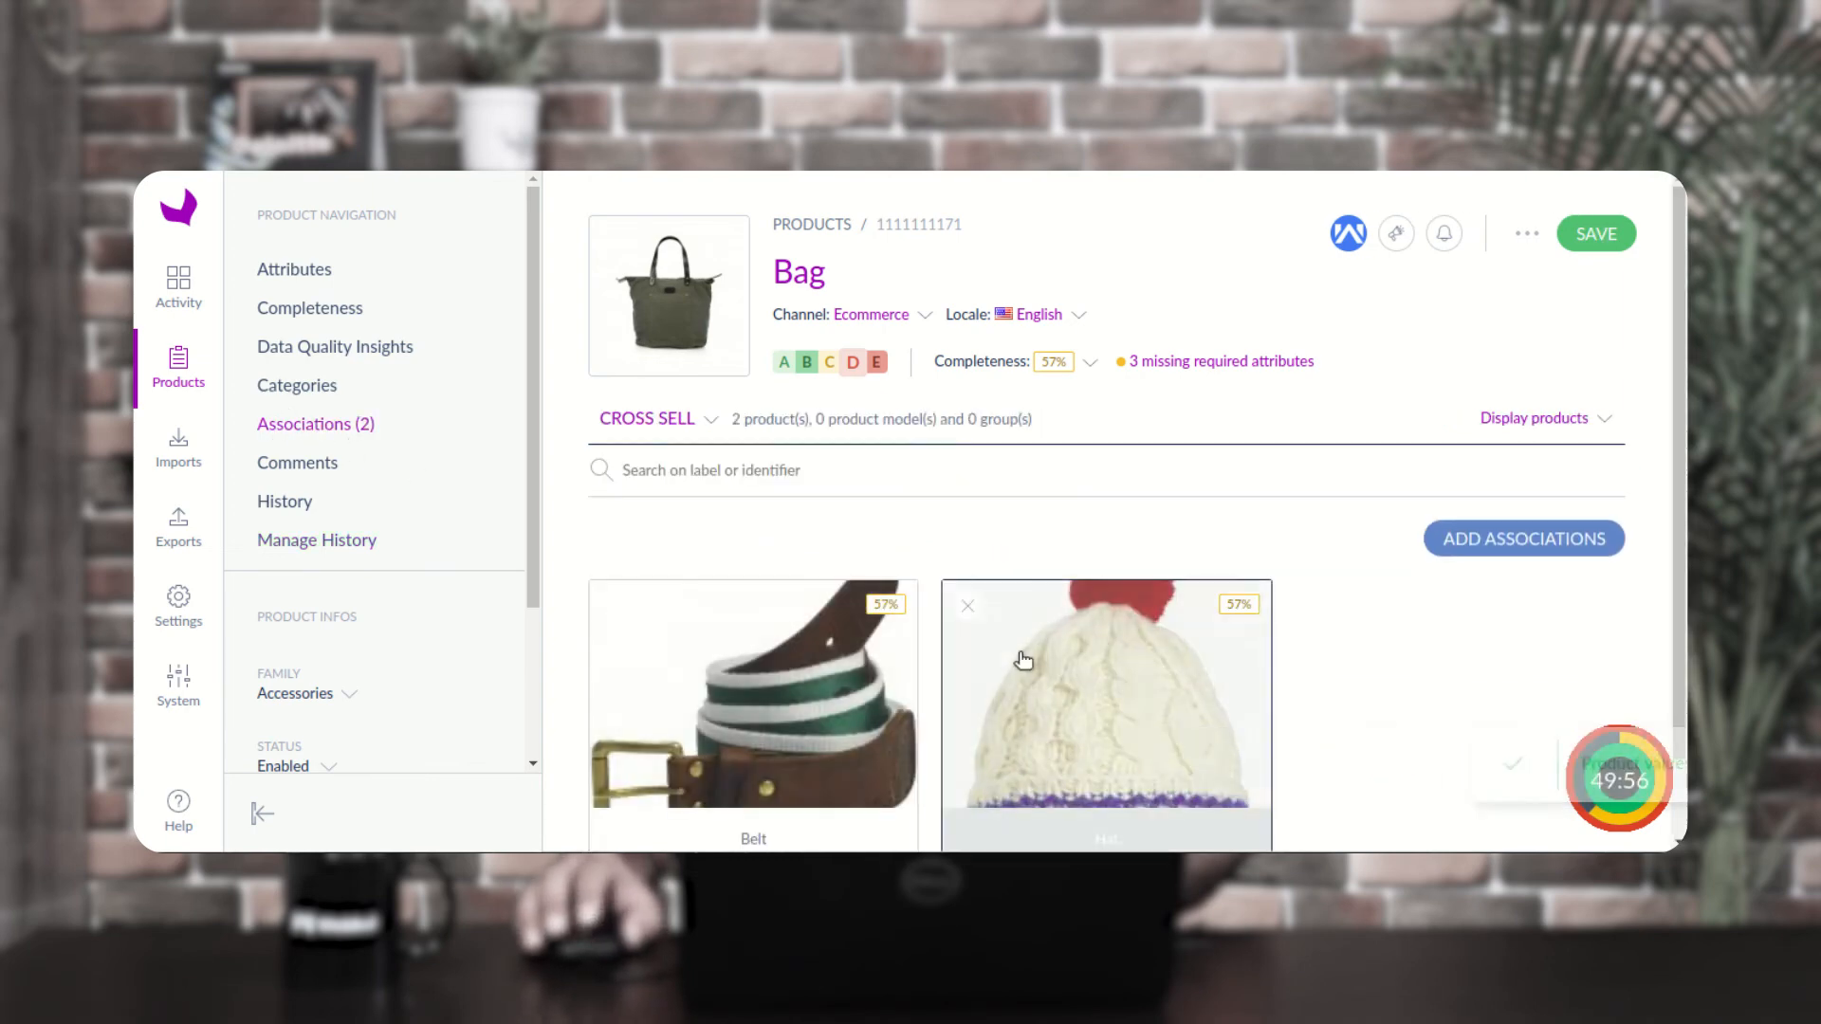
{"action": "scroll", "coordinate": [953, 643], "scroll_direction": "down", "scroll_amount": 2}
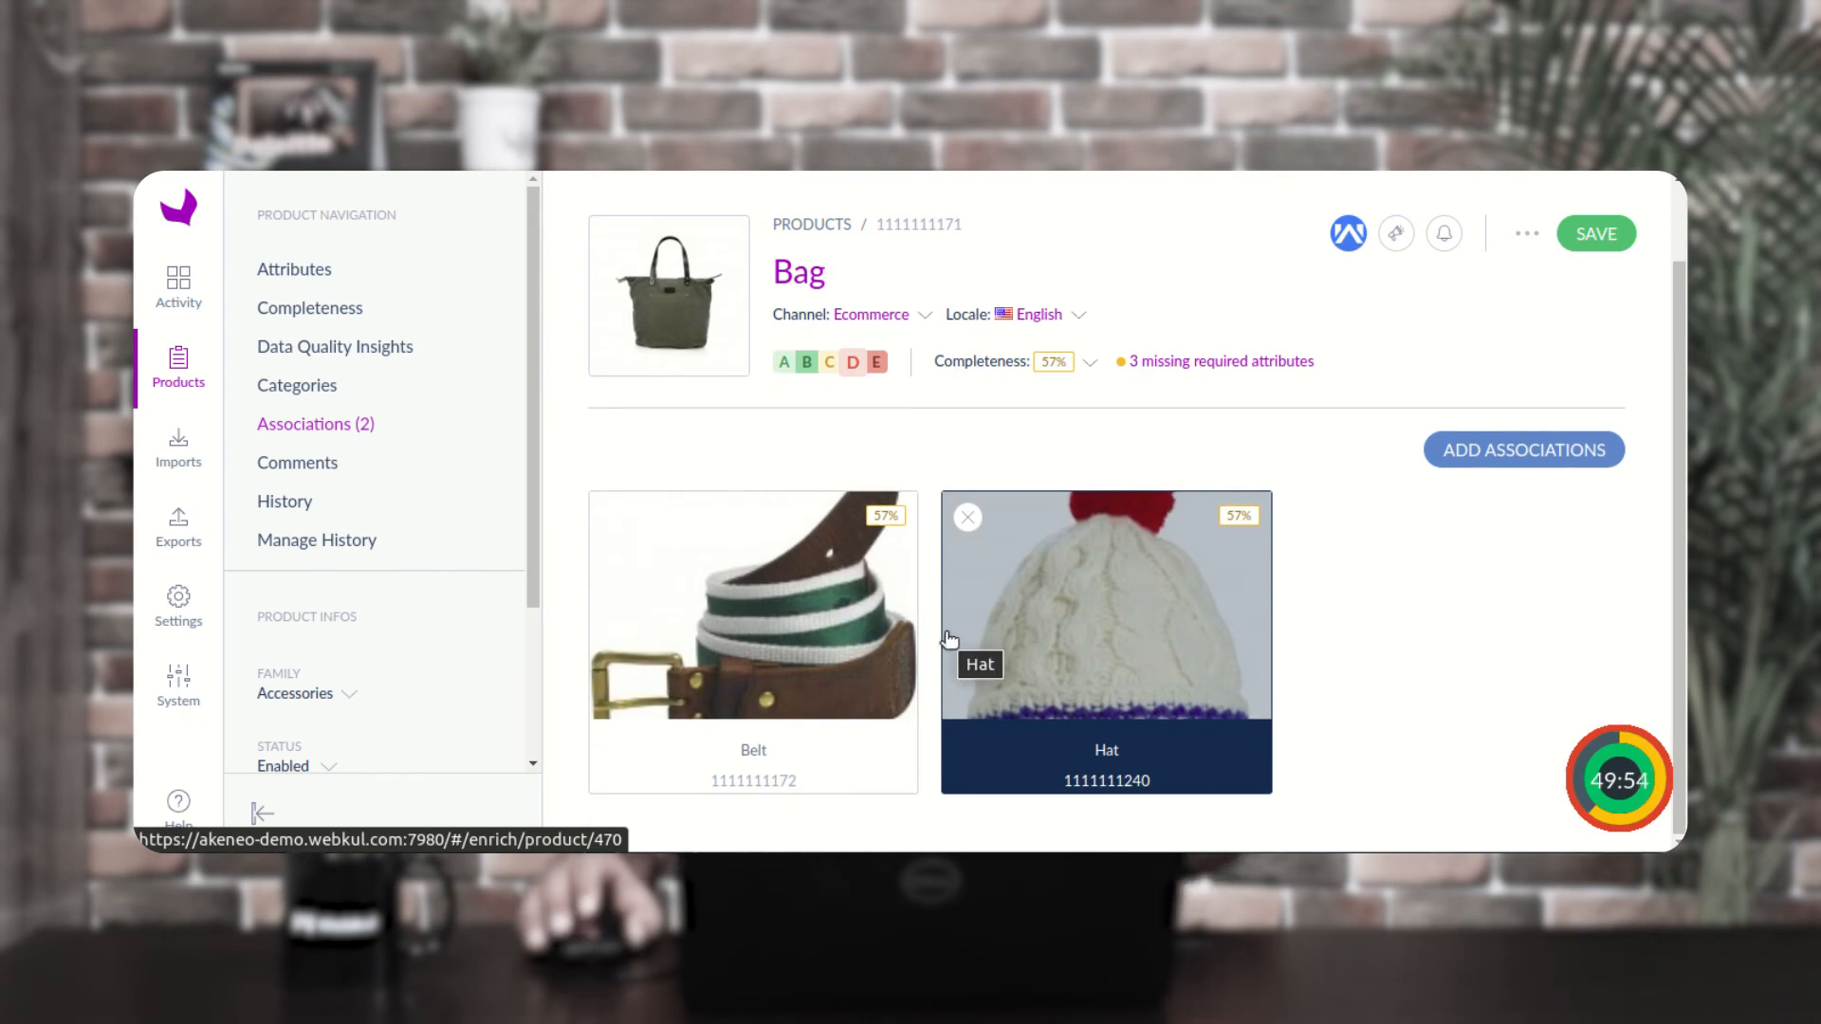
{"action": "scroll", "coordinate": [916, 621], "scroll_direction": "up", "scroll_amount": 2}
{"action": "scroll", "coordinate": [759, 617], "scroll_direction": "down", "scroll_amount": 2}
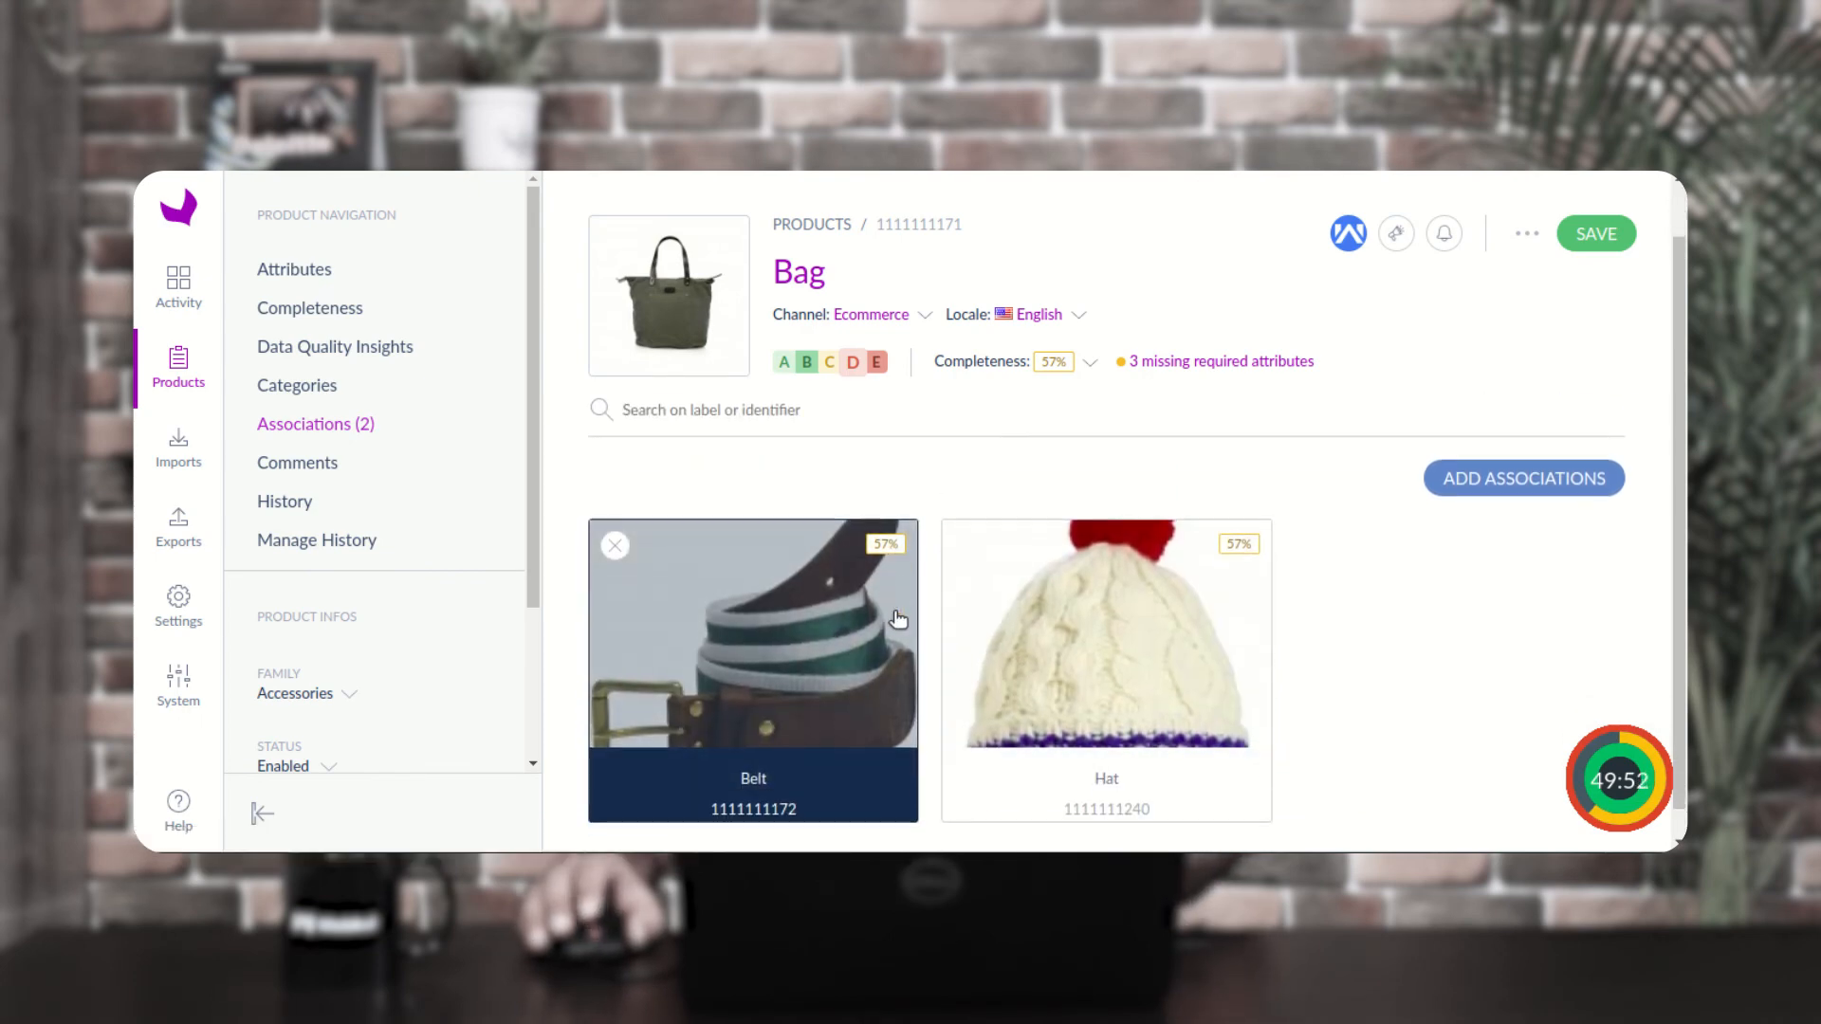